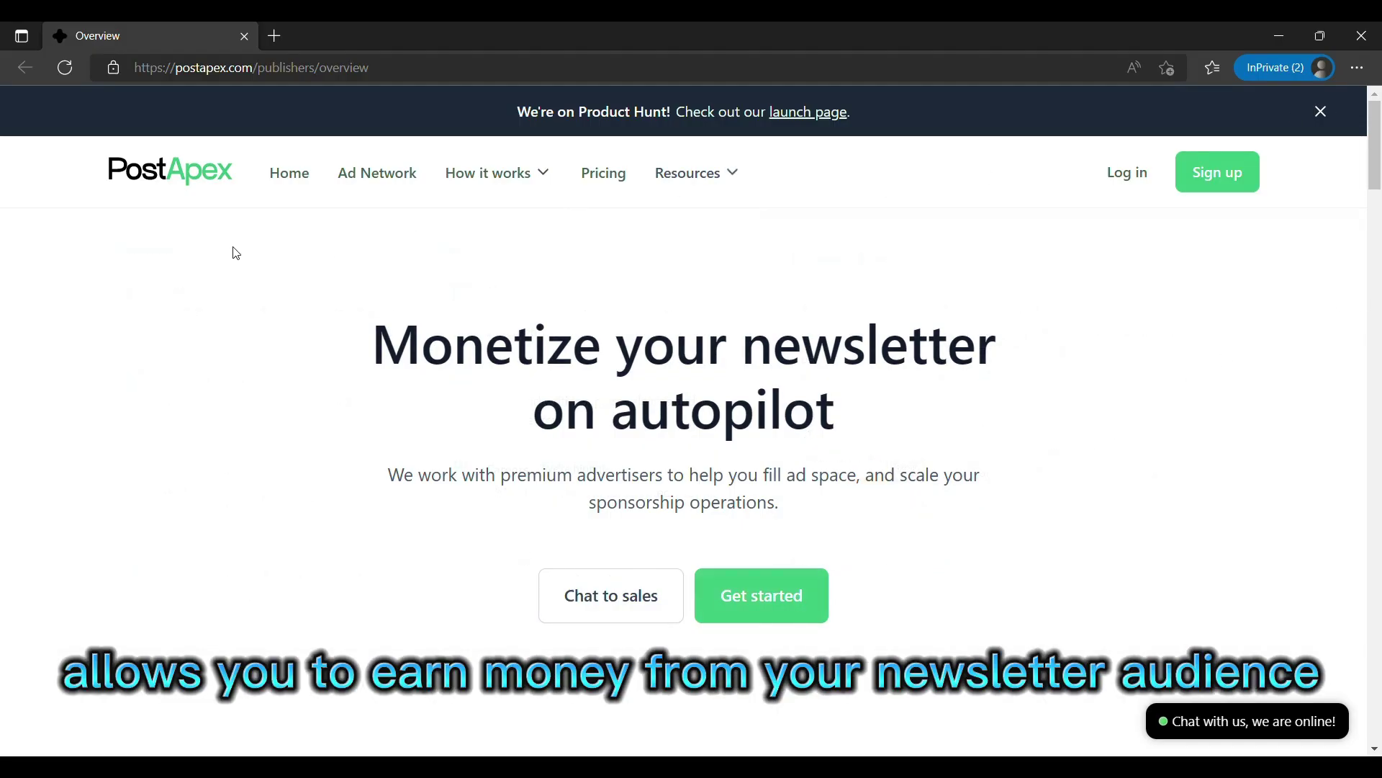
{"action": "scroll", "coordinate": [408, 358], "scroll_direction": "down", "scroll_amount": 1}
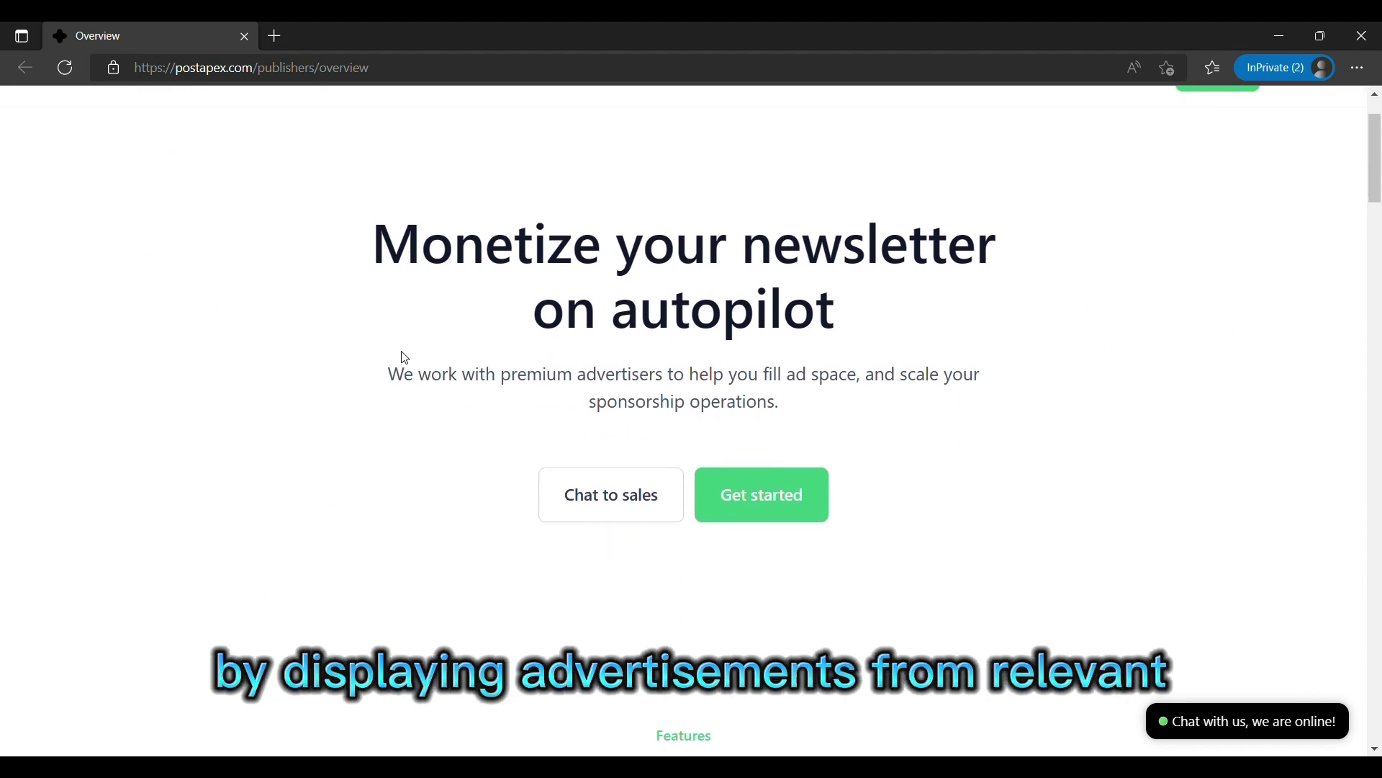
{"action": "left_click_drag", "start_coordinate": [577, 375], "coordinate": [743, 374]}
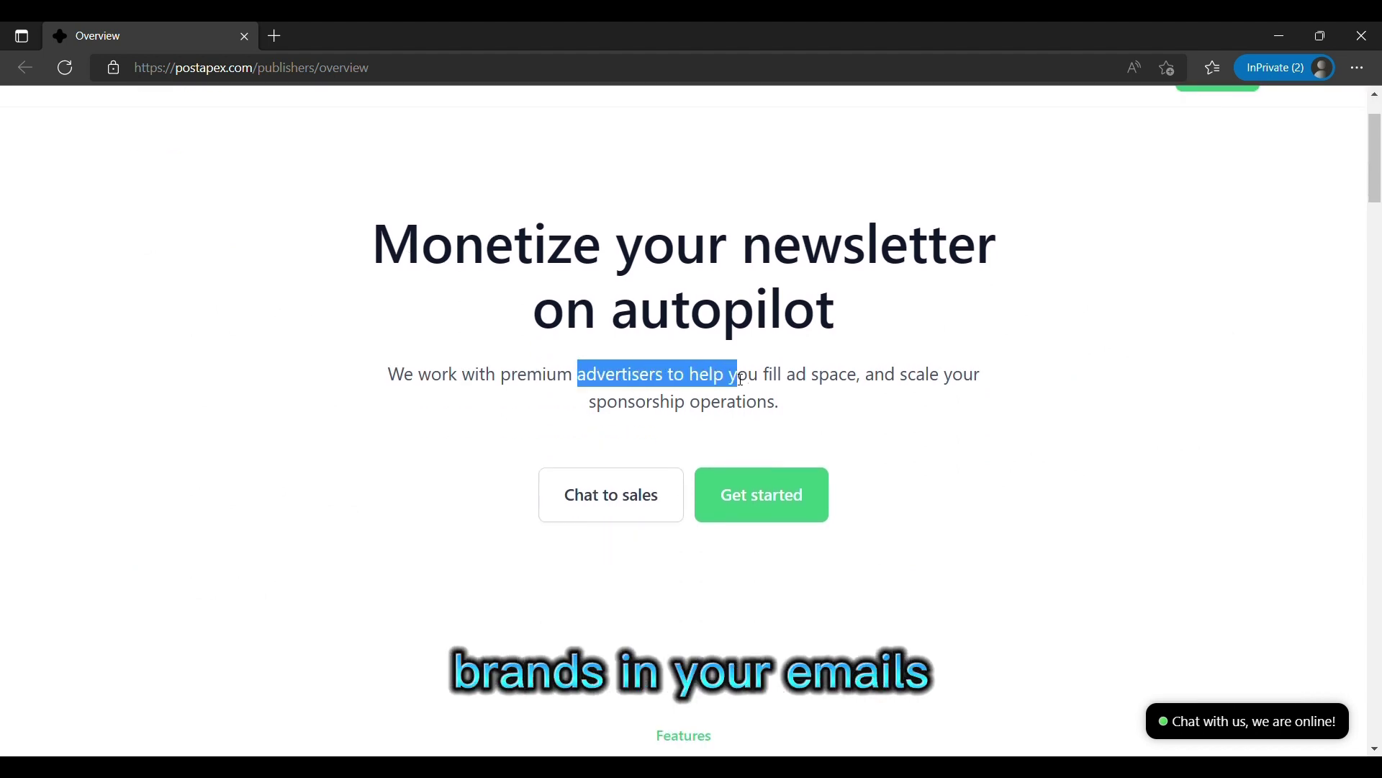
{"action": "left_click", "coordinate": [868, 455]}
{"action": "scroll", "coordinate": [561, 380], "scroll_direction": "down", "scroll_amount": 2}
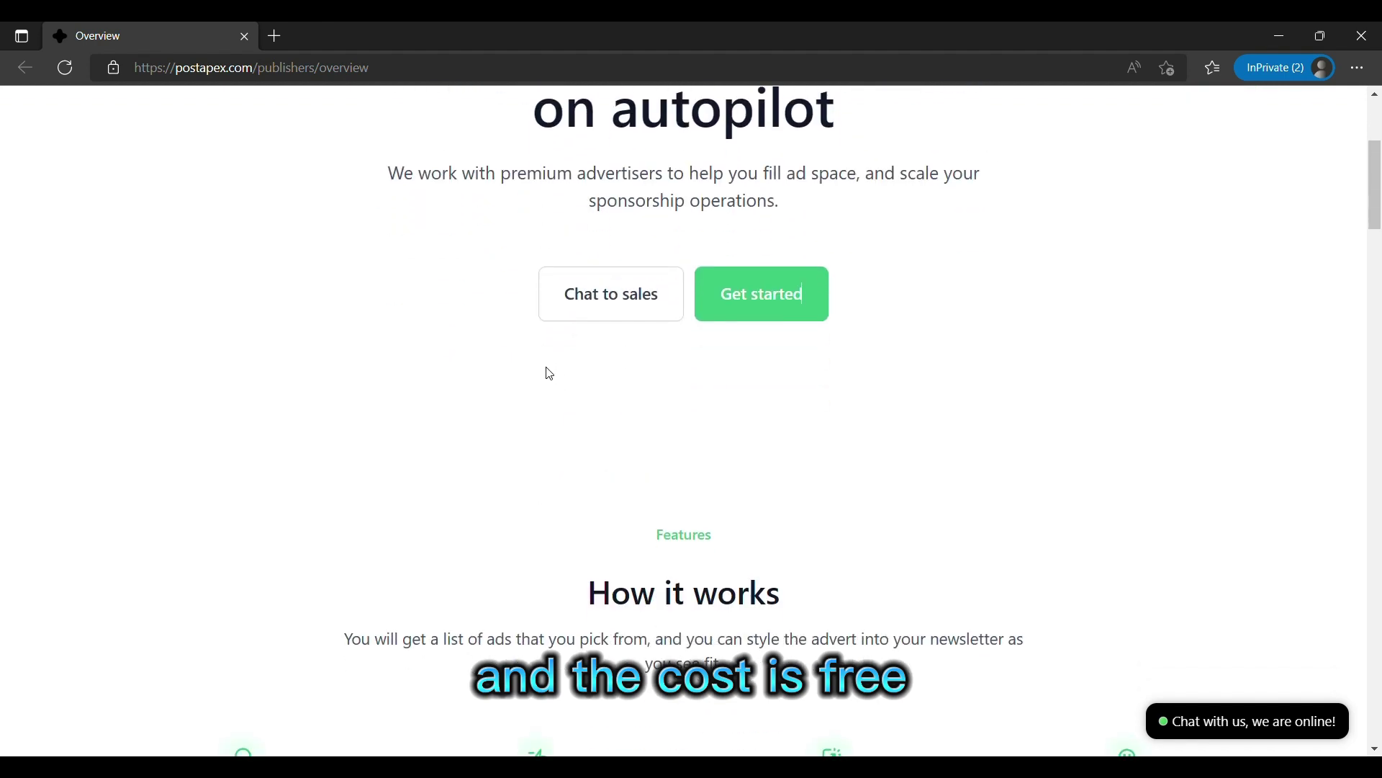
{"action": "scroll", "coordinate": [559, 389], "scroll_direction": "down", "scroll_amount": 3}
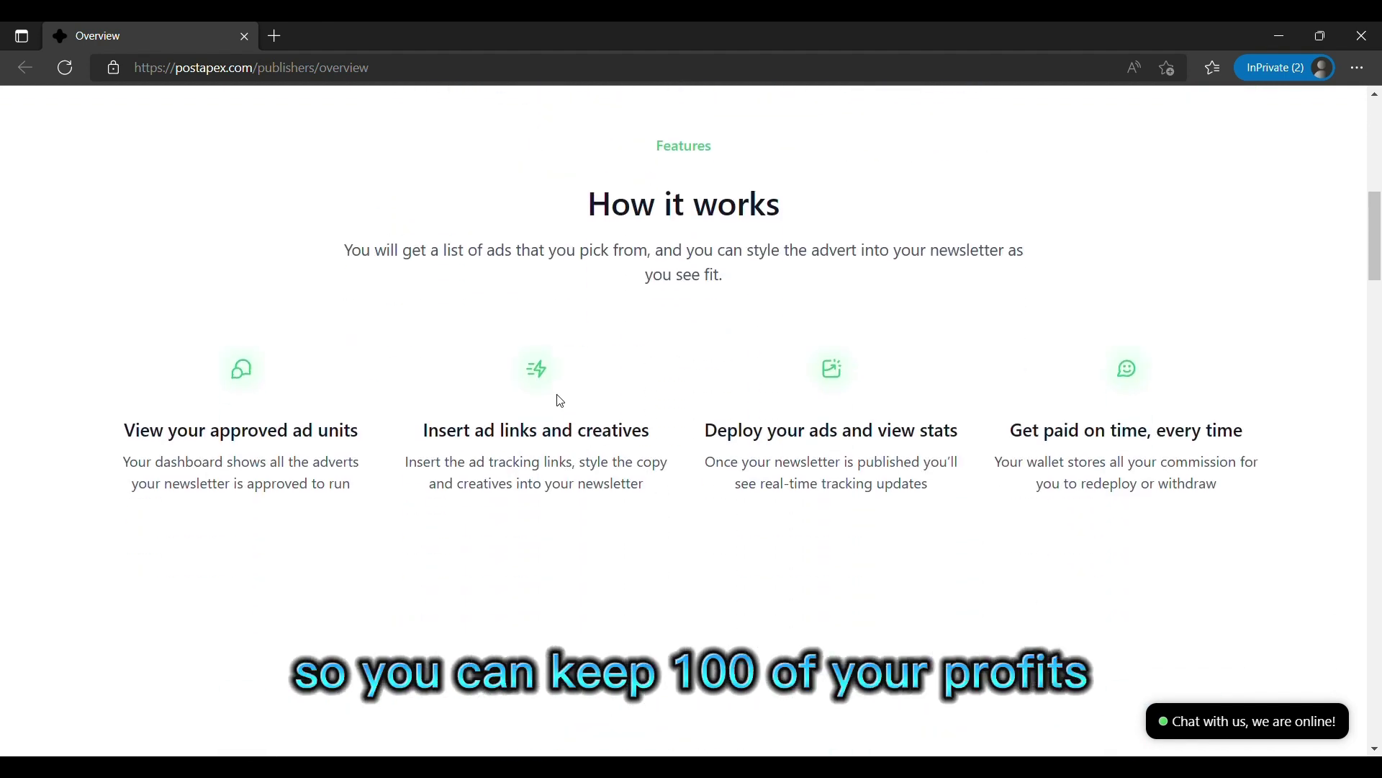
{"action": "scroll", "coordinate": [560, 401], "scroll_direction": "down", "scroll_amount": 5}
{"action": "scroll", "coordinate": [559, 400], "scroll_direction": "down", "scroll_amount": 2}
{"action": "scroll", "coordinate": [560, 400], "scroll_direction": "down", "scroll_amount": 5}
{"action": "scroll", "coordinate": [560, 401], "scroll_direction": "down", "scroll_amount": 2}
{"action": "scroll", "coordinate": [559, 401], "scroll_direction": "down", "scroll_amount": 3}
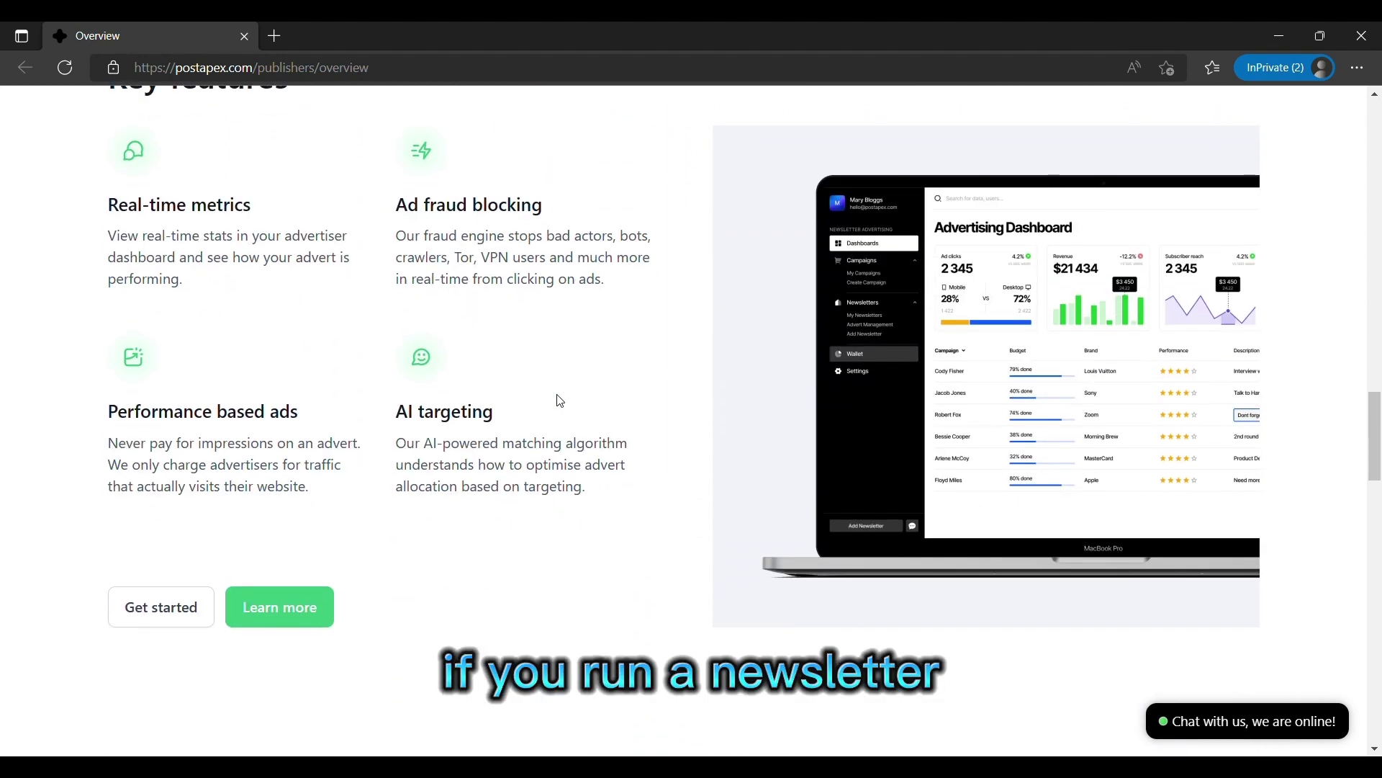
{"action": "scroll", "coordinate": [560, 401], "scroll_direction": "up", "scroll_amount": 1}
{"action": "scroll", "coordinate": [560, 401], "scroll_direction": "up", "scroll_amount": 2}
{"action": "scroll", "coordinate": [560, 401], "scroll_direction": "down", "scroll_amount": 6}
{"action": "scroll", "coordinate": [560, 401], "scroll_direction": "down", "scroll_amount": 3}
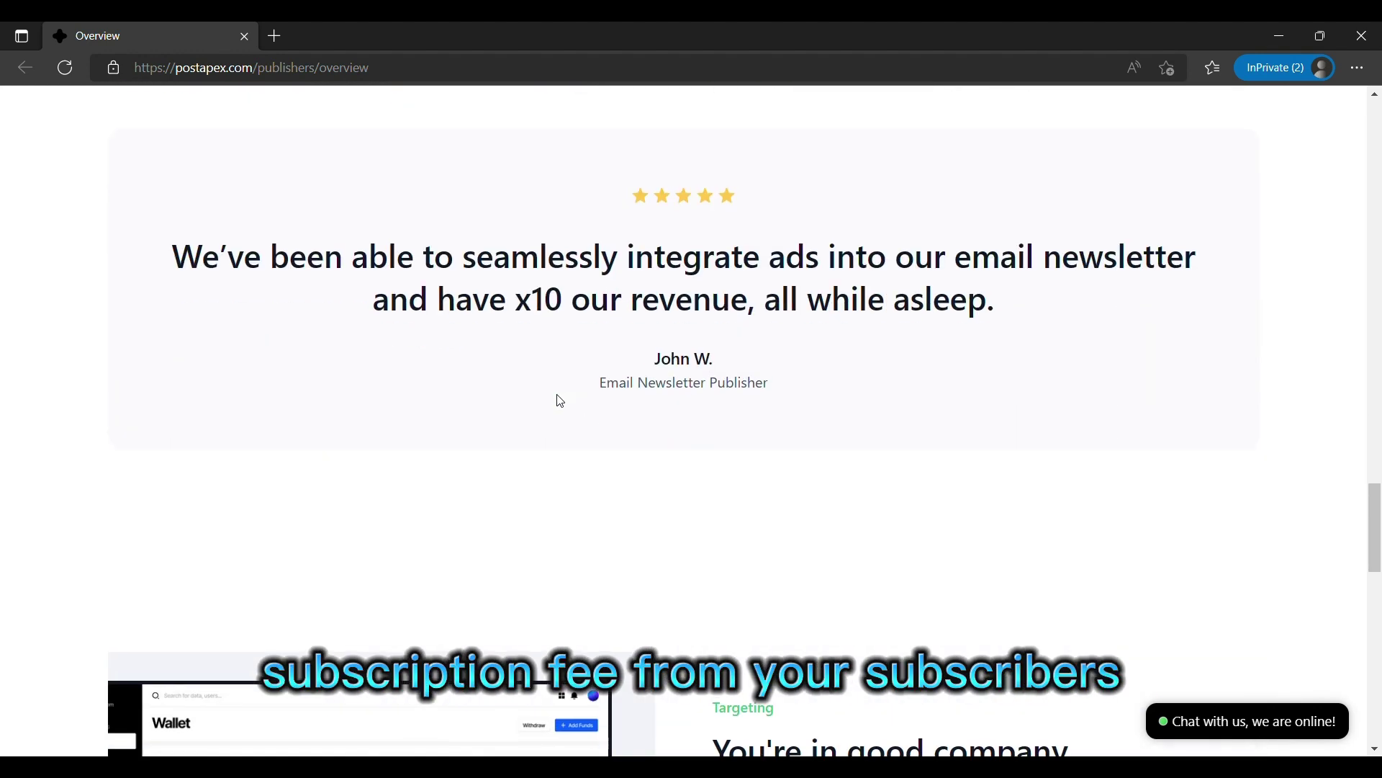
{"action": "scroll", "coordinate": [559, 401], "scroll_direction": "down", "scroll_amount": 3}
{"action": "scroll", "coordinate": [560, 401], "scroll_direction": "down", "scroll_amount": 2}
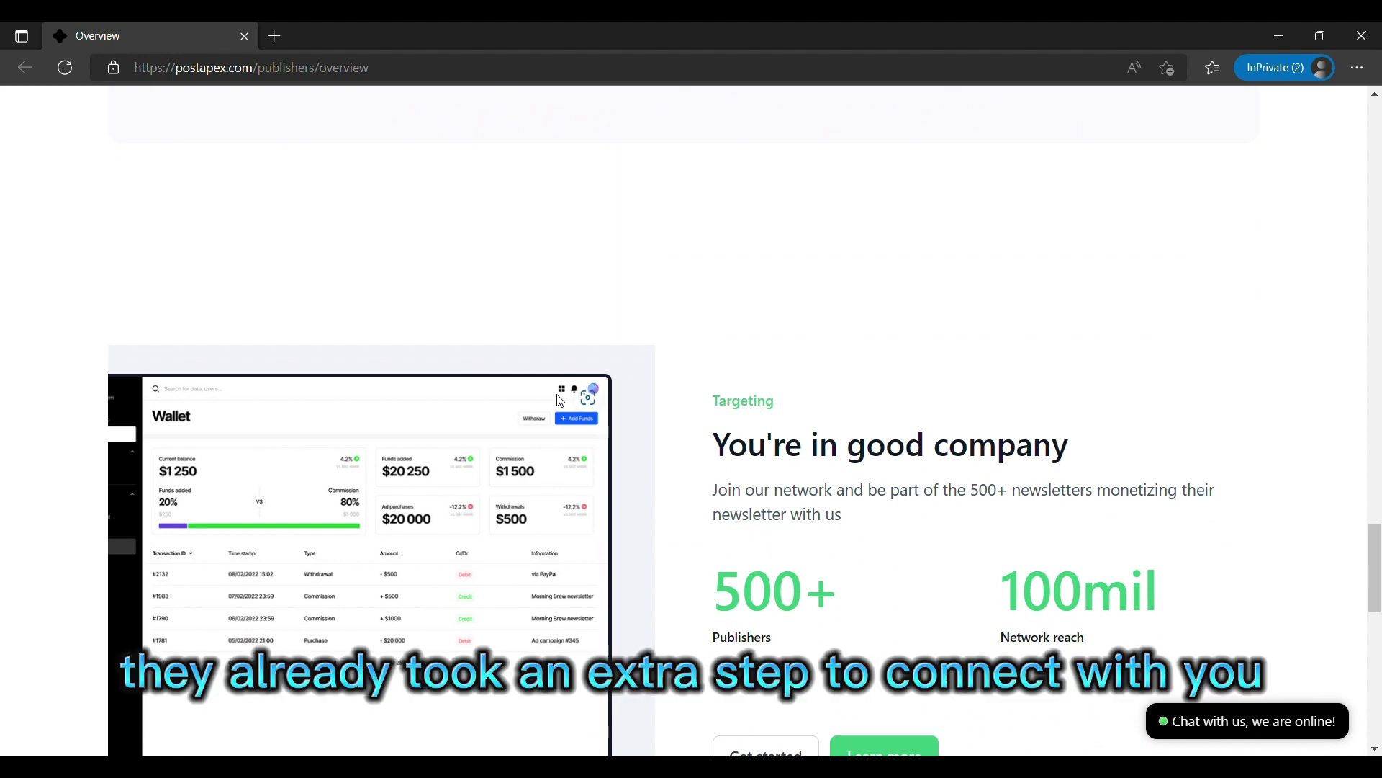
{"action": "scroll", "coordinate": [559, 400], "scroll_direction": "down", "scroll_amount": 3}
{"action": "scroll", "coordinate": [559, 401], "scroll_direction": "down", "scroll_amount": 3}
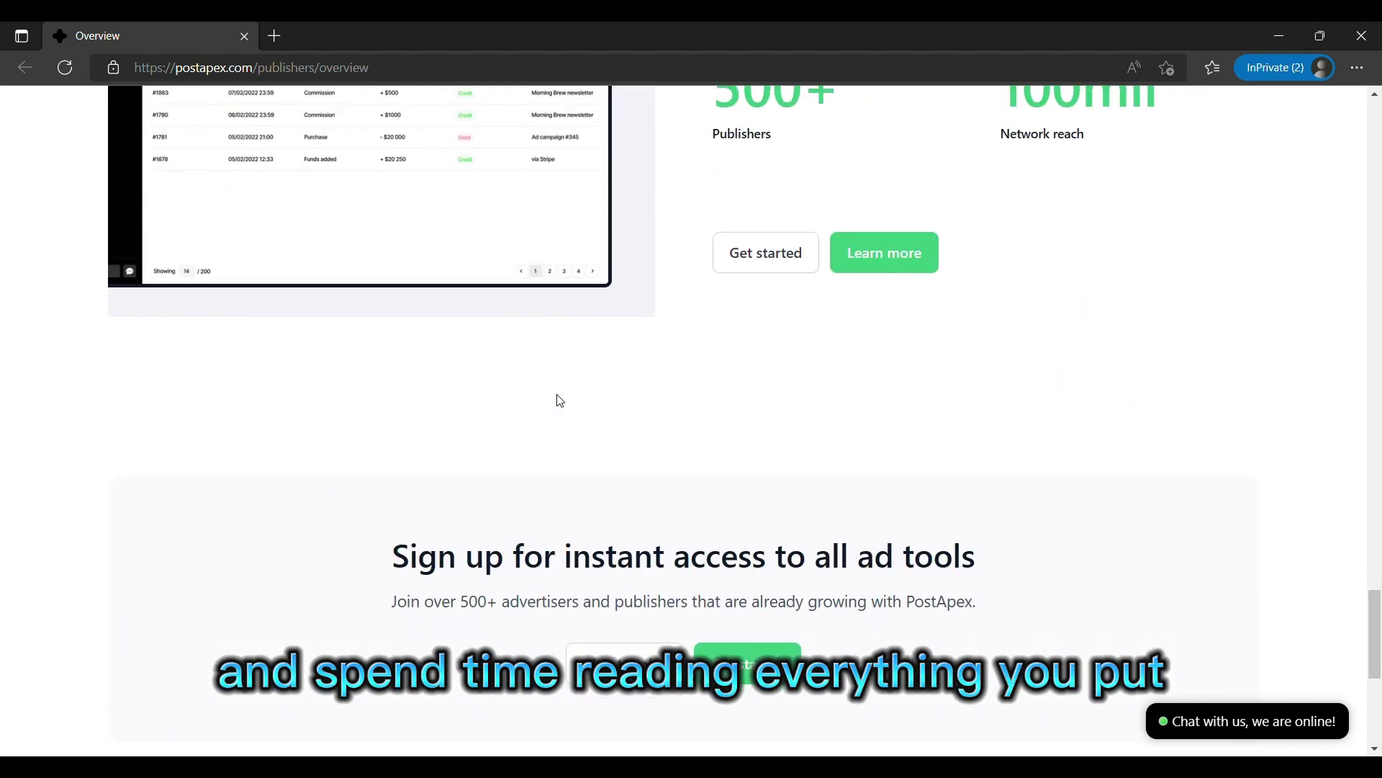
{"action": "scroll", "coordinate": [560, 401], "scroll_direction": "down", "scroll_amount": 3}
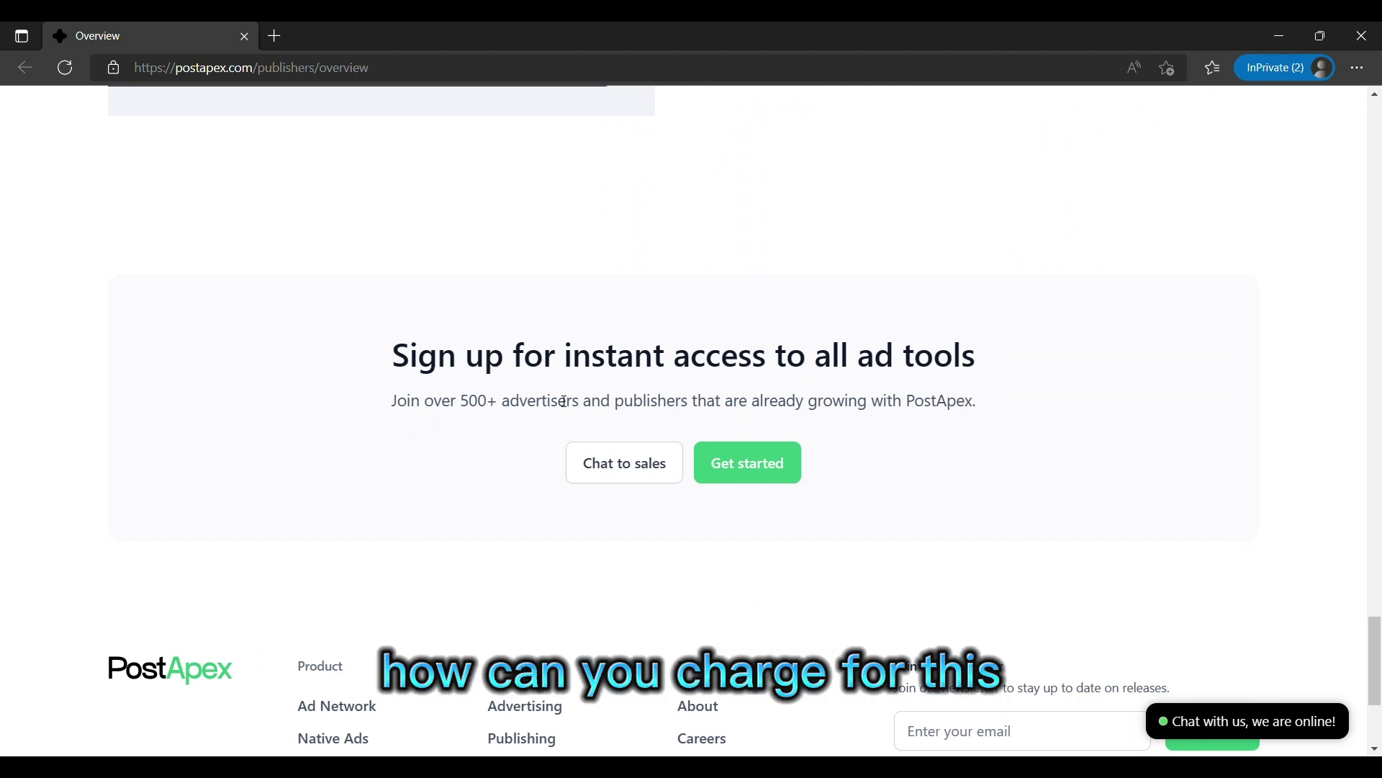
{"action": "scroll", "coordinate": [559, 401], "scroll_direction": "down", "scroll_amount": 2}
{"action": "scroll", "coordinate": [561, 401], "scroll_direction": "up", "scroll_amount": 3}
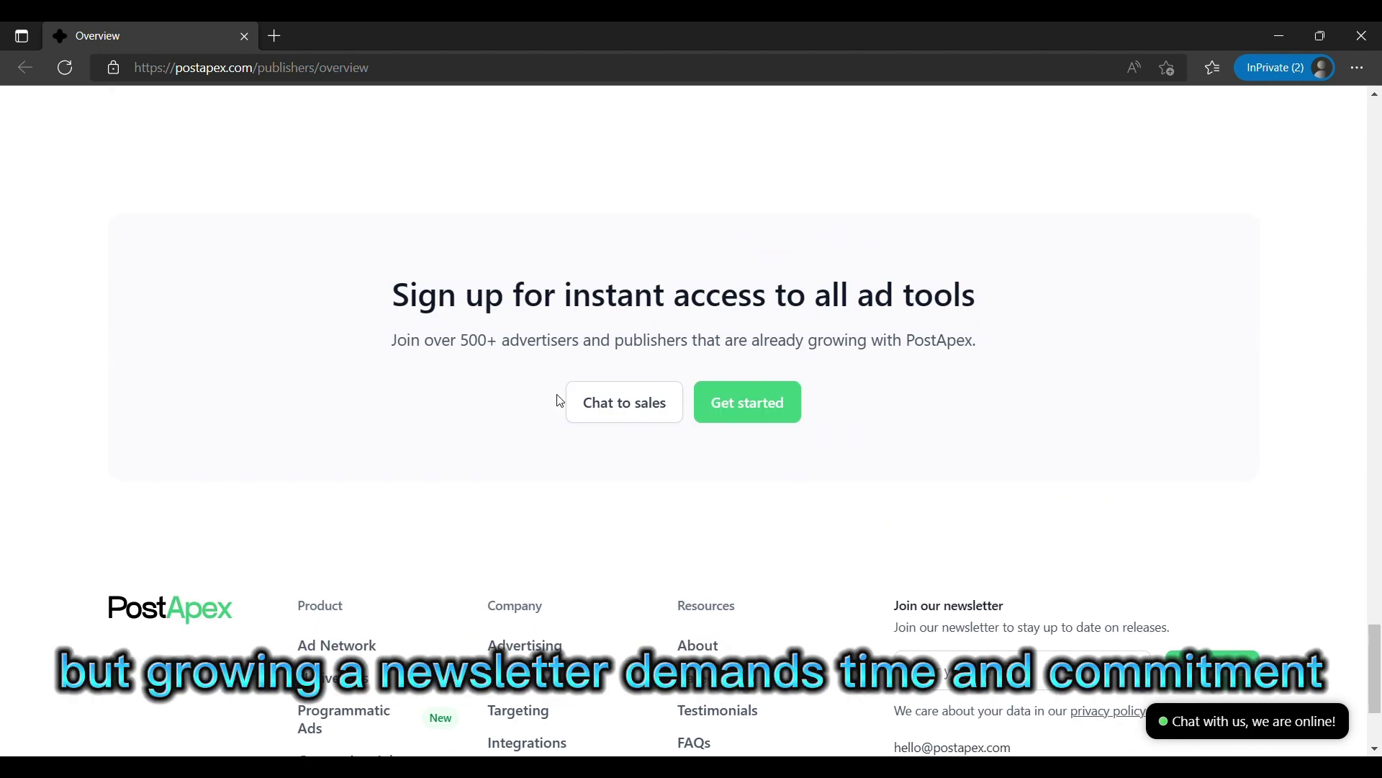
{"action": "scroll", "coordinate": [560, 401], "scroll_direction": "up", "scroll_amount": 4}
{"action": "scroll", "coordinate": [560, 401], "scroll_direction": "up", "scroll_amount": 5}
{"action": "scroll", "coordinate": [559, 401], "scroll_direction": "up", "scroll_amount": 5}
{"action": "scroll", "coordinate": [559, 402], "scroll_direction": "up", "scroll_amount": 5}
{"action": "scroll", "coordinate": [560, 401], "scroll_direction": "up", "scroll_amount": 4}
{"action": "scroll", "coordinate": [559, 401], "scroll_direction": "up", "scroll_amount": 4}
{"action": "scroll", "coordinate": [560, 401], "scroll_direction": "up", "scroll_amount": 2}
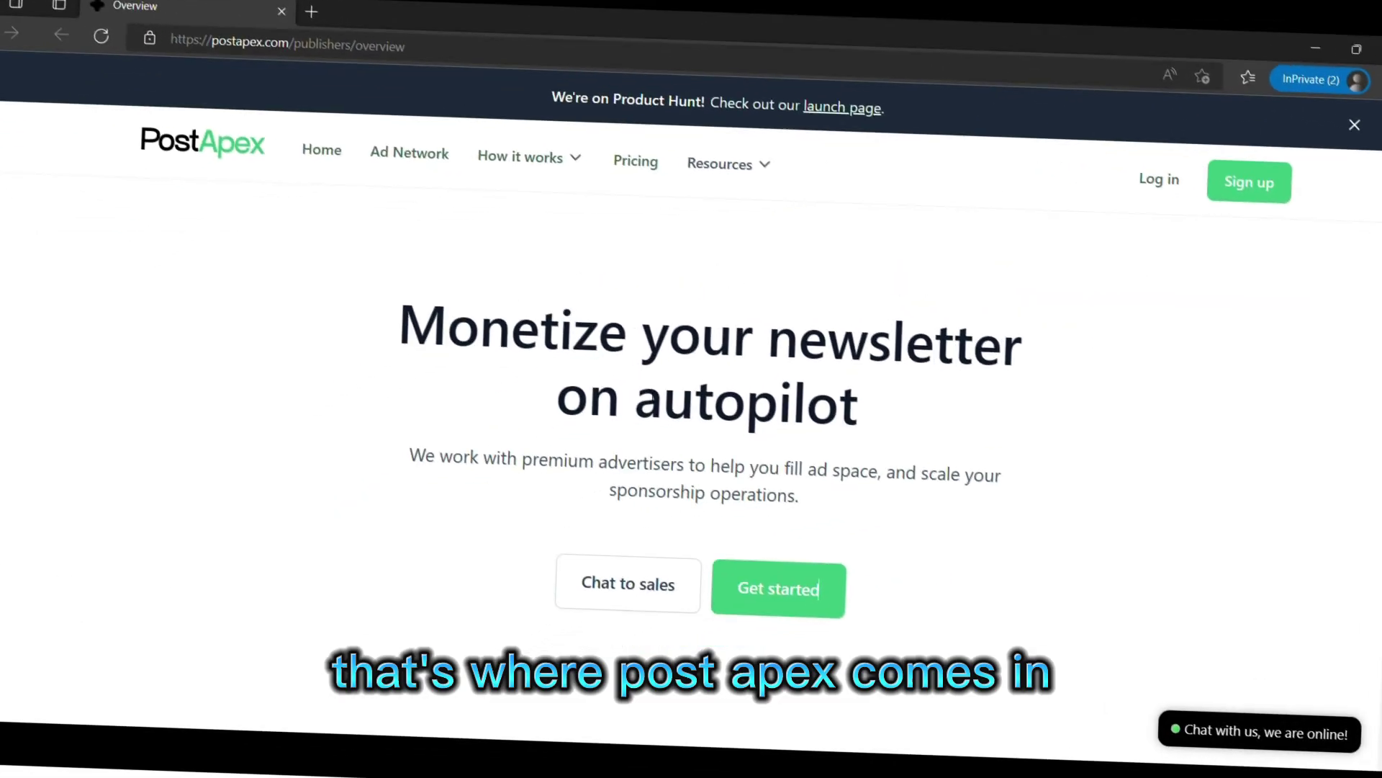
{"action": "scroll", "coordinate": [605, 405], "scroll_direction": "down", "scroll_amount": 4}
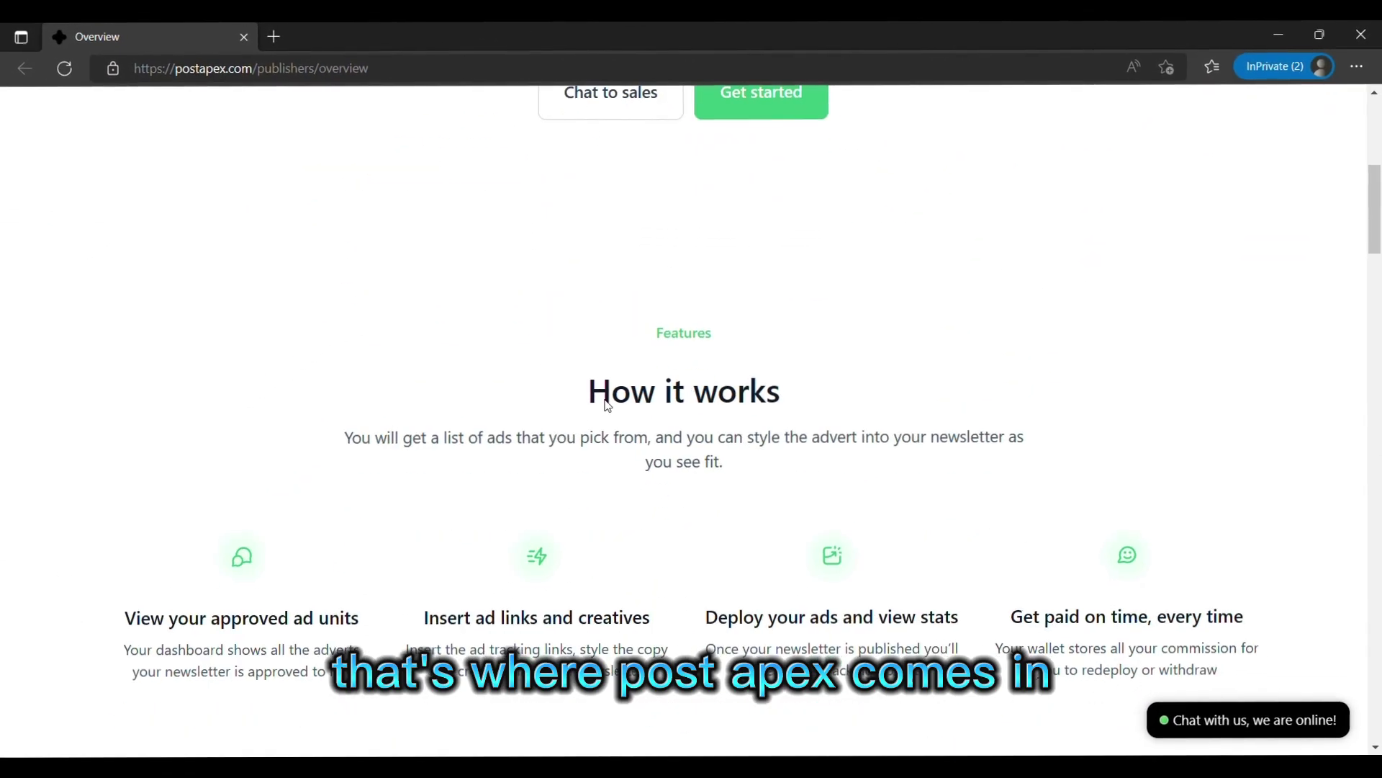
{"action": "scroll", "coordinate": [292, 227], "scroll_direction": "up", "scroll_amount": 4}
{"action": "scroll", "coordinate": [304, 260], "scroll_direction": "down", "scroll_amount": 3}
{"action": "scroll", "coordinate": [313, 281], "scroll_direction": "up", "scroll_amount": 3}
{"action": "scroll", "coordinate": [313, 281], "scroll_direction": "up", "scroll_amount": 3}
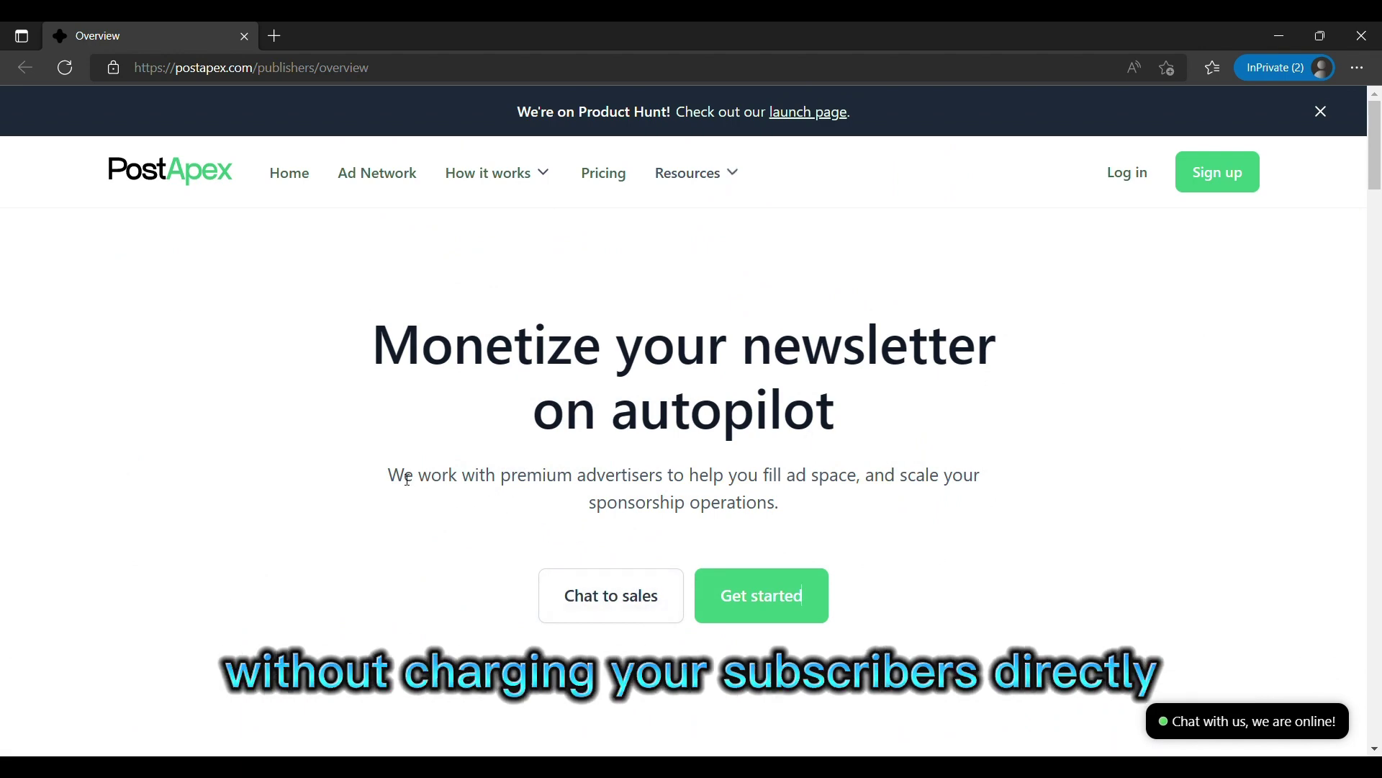
{"action": "scroll", "coordinate": [407, 480], "scroll_direction": "down", "scroll_amount": 3}
{"action": "scroll", "coordinate": [407, 479], "scroll_direction": "down", "scroll_amount": 5}
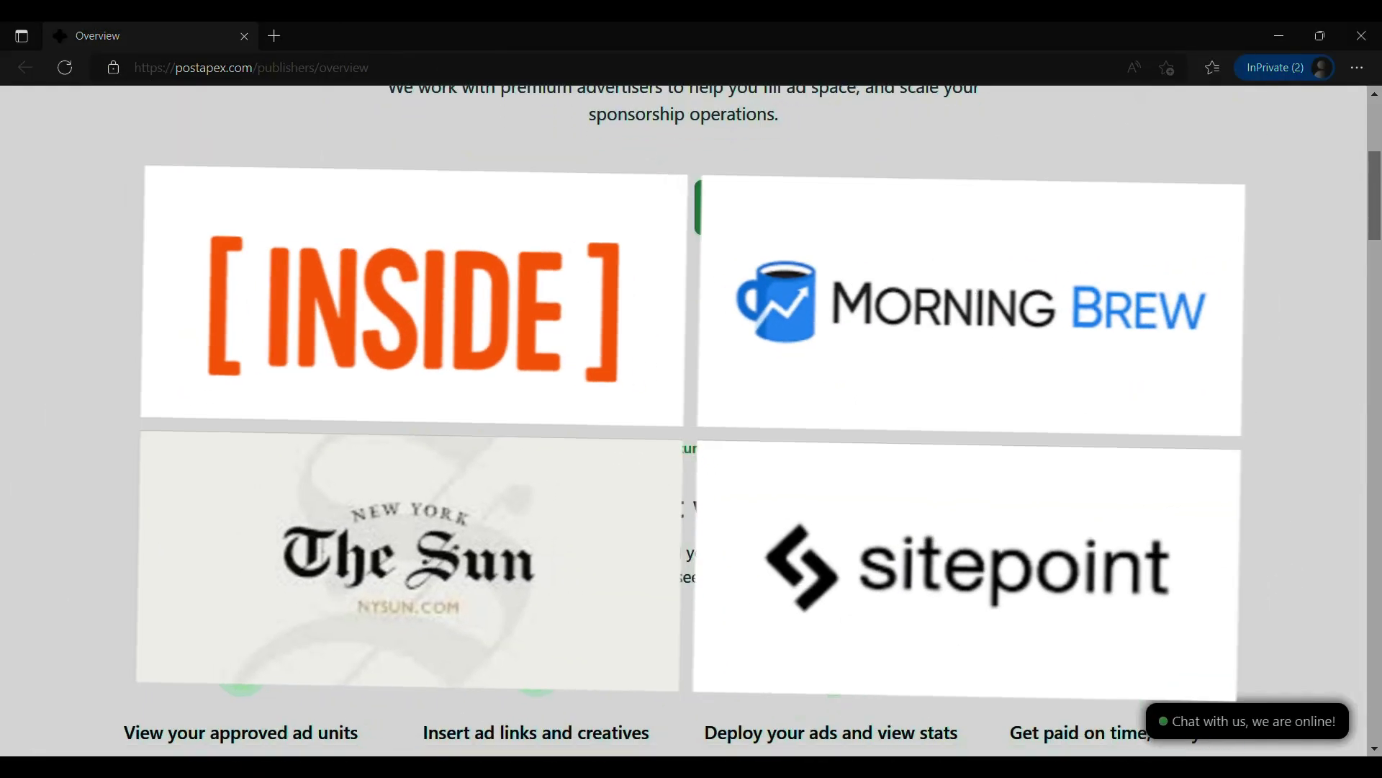
{"action": "scroll", "coordinate": [692, 432], "scroll_direction": "down", "scroll_amount": 5}
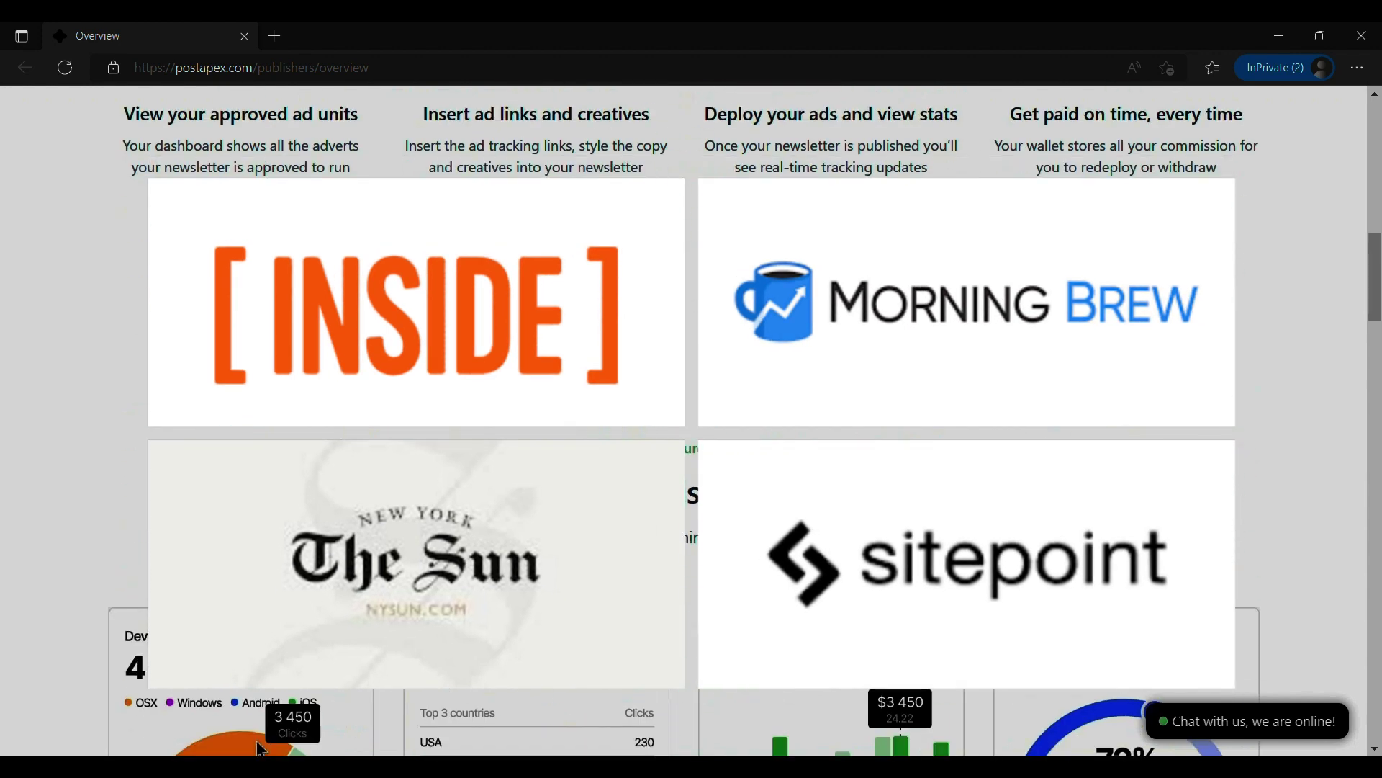
{"action": "scroll", "coordinate": [691, 432], "scroll_direction": "down", "scroll_amount": 5}
{"action": "scroll", "coordinate": [692, 433], "scroll_direction": "down", "scroll_amount": 4}
{"action": "scroll", "coordinate": [692, 432], "scroll_direction": "down", "scroll_amount": 4}
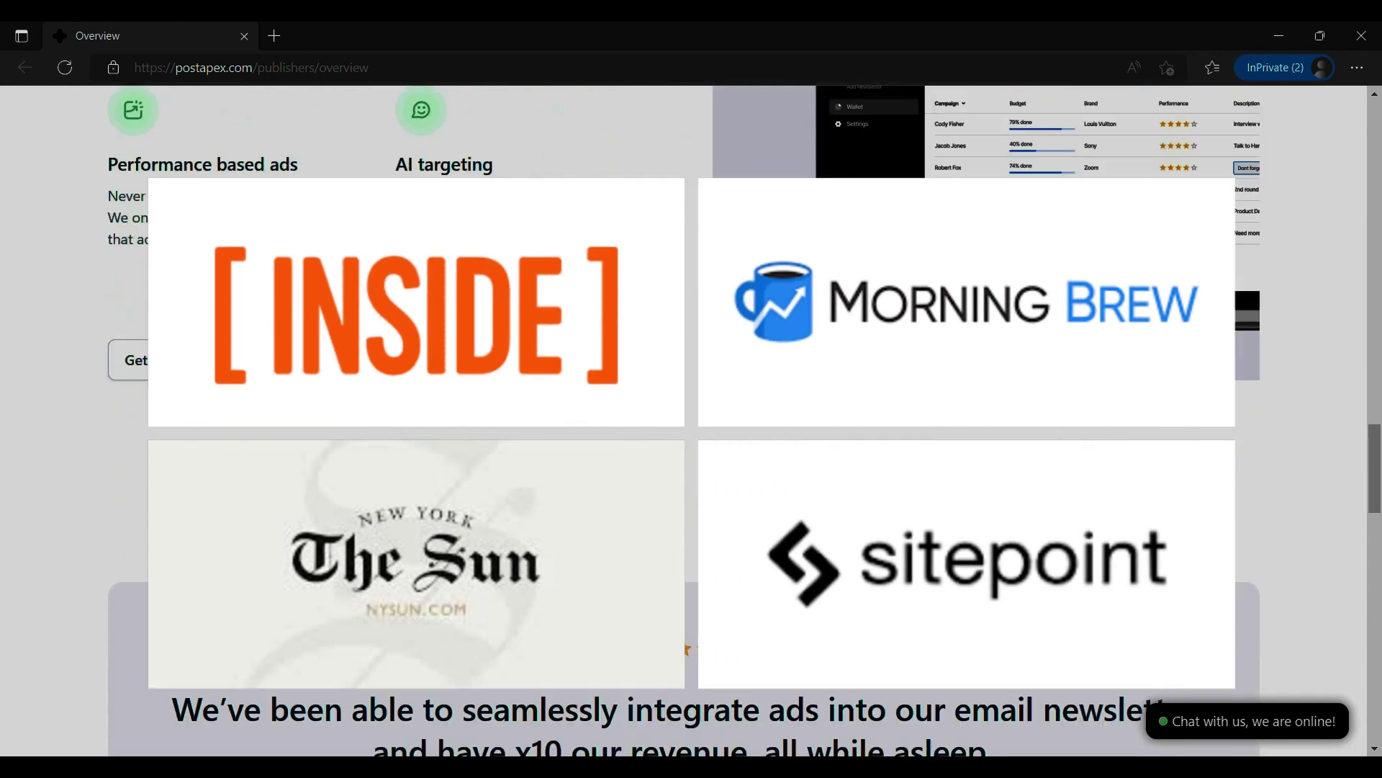
{"action": "scroll", "coordinate": [692, 432], "scroll_direction": "down", "scroll_amount": 4}
{"action": "scroll", "coordinate": [691, 432], "scroll_direction": "down", "scroll_amount": 4}
{"action": "scroll", "coordinate": [692, 432], "scroll_direction": "down", "scroll_amount": 4}
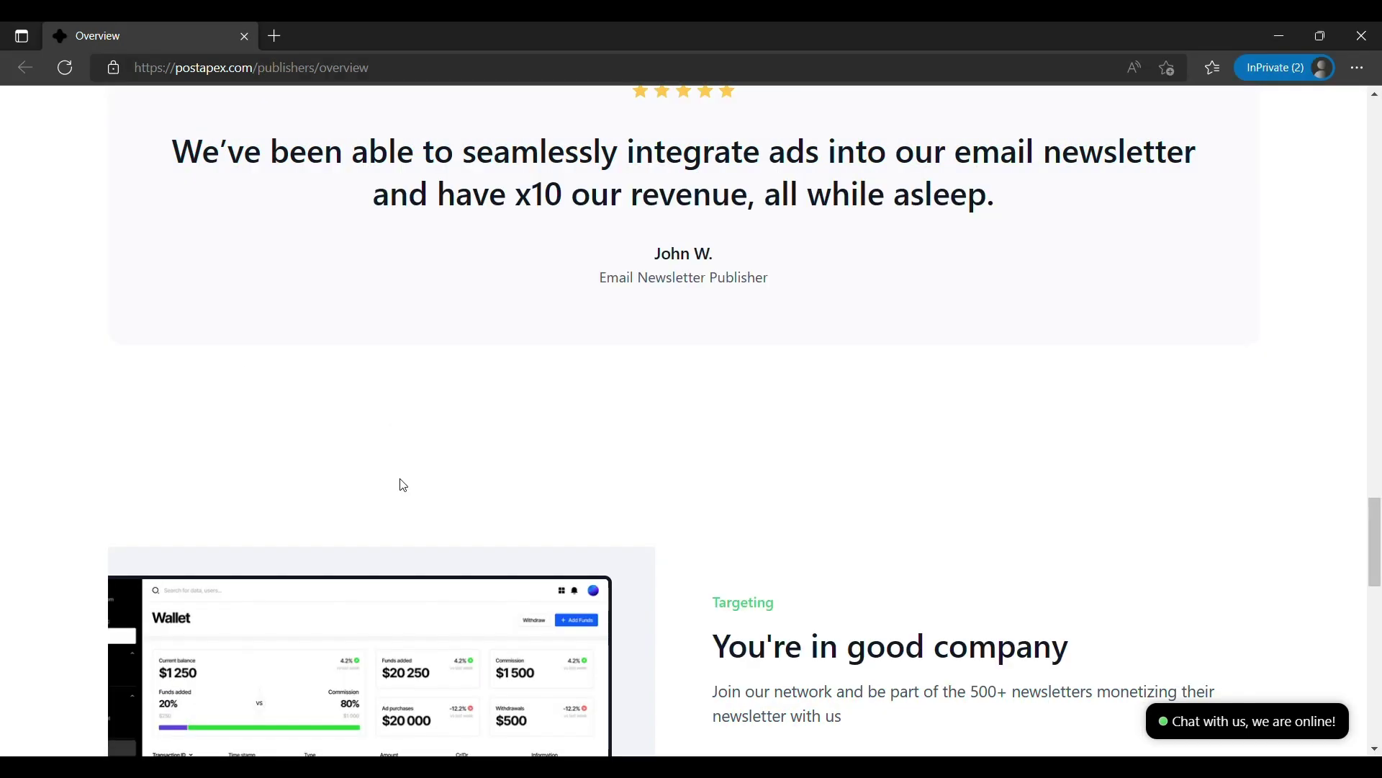
{"action": "scroll", "coordinate": [401, 483], "scroll_direction": "down", "scroll_amount": 3}
{"action": "scroll", "coordinate": [400, 483], "scroll_direction": "down", "scroll_amount": 5}
{"action": "scroll", "coordinate": [401, 483], "scroll_direction": "down", "scroll_amount": 2}
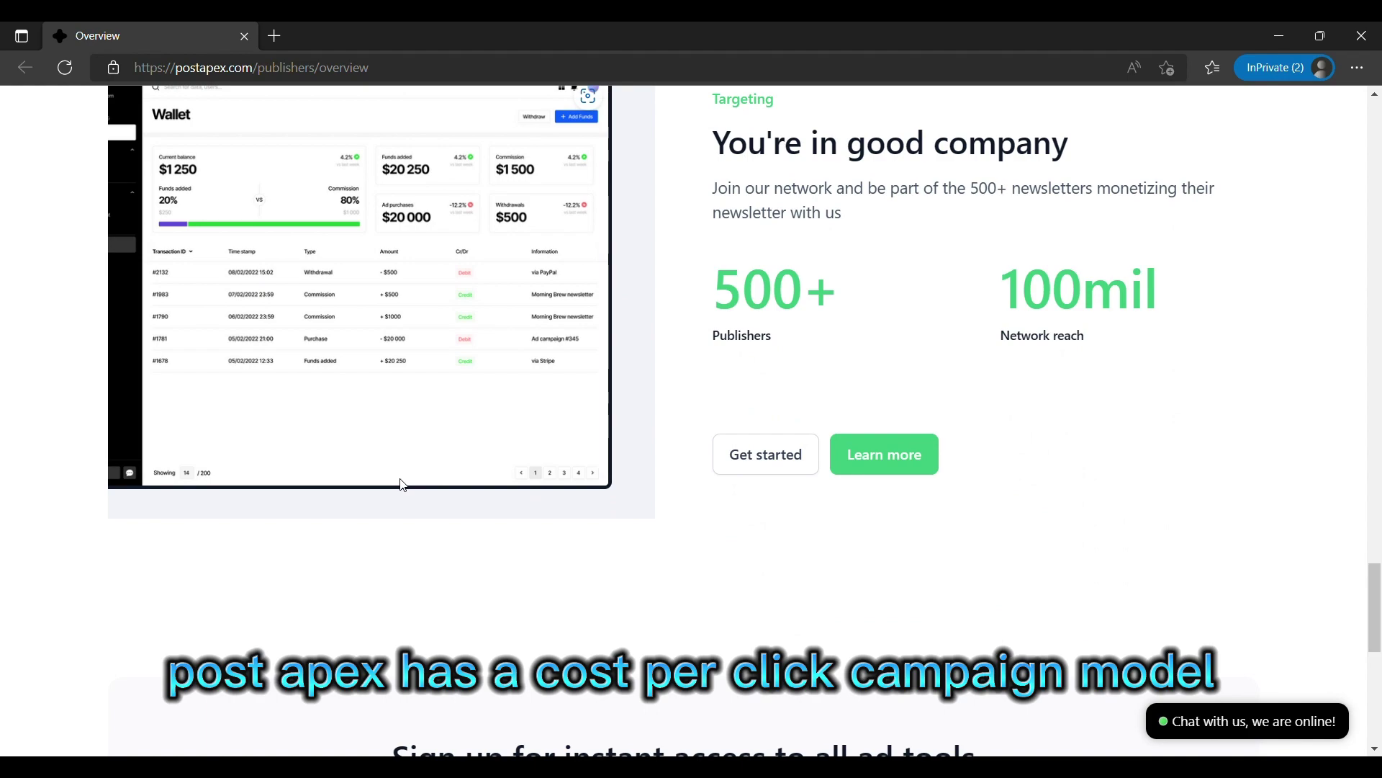
{"action": "scroll", "coordinate": [401, 483], "scroll_direction": "up", "scroll_amount": 3}
{"action": "scroll", "coordinate": [401, 483], "scroll_direction": "up", "scroll_amount": 5}
{"action": "scroll", "coordinate": [401, 483], "scroll_direction": "up", "scroll_amount": 5}
{"action": "scroll", "coordinate": [401, 483], "scroll_direction": "up", "scroll_amount": 4}
{"action": "scroll", "coordinate": [400, 485], "scroll_direction": "up", "scroll_amount": 4}
{"action": "scroll", "coordinate": [399, 484], "scroll_direction": "down", "scroll_amount": 1}
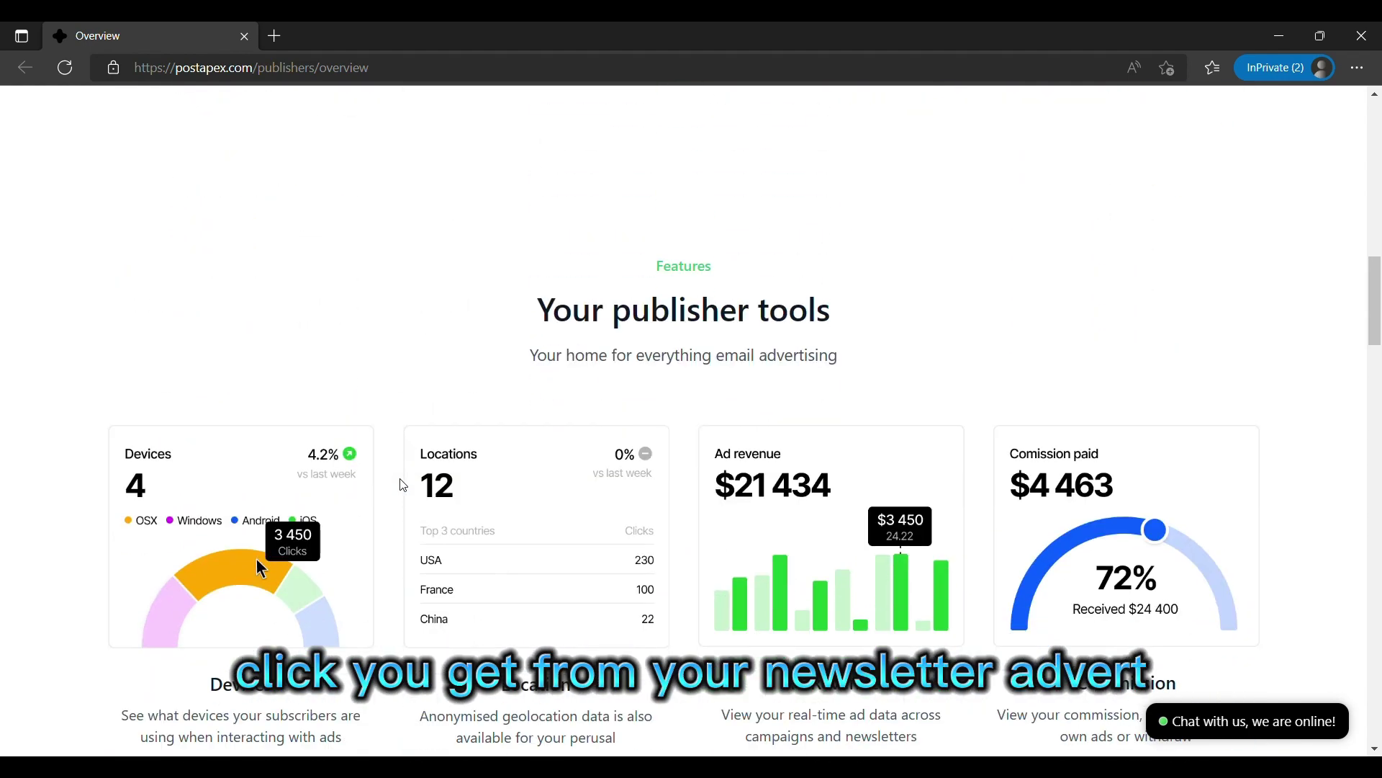
{"action": "scroll", "coordinate": [400, 485], "scroll_direction": "down", "scroll_amount": 1}
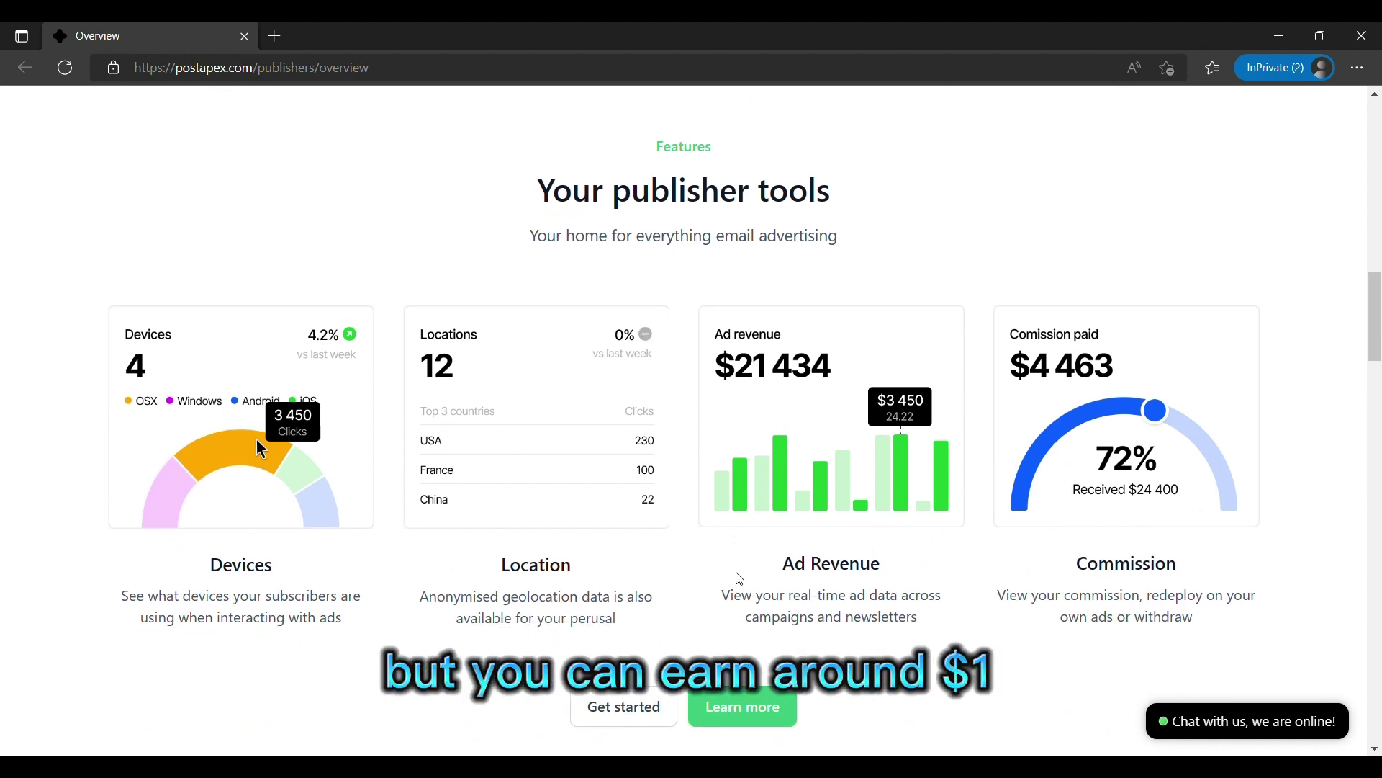
{"action": "scroll", "coordinate": [738, 578], "scroll_direction": "down", "scroll_amount": 5}
{"action": "scroll", "coordinate": [738, 578], "scroll_direction": "down", "scroll_amount": 2}
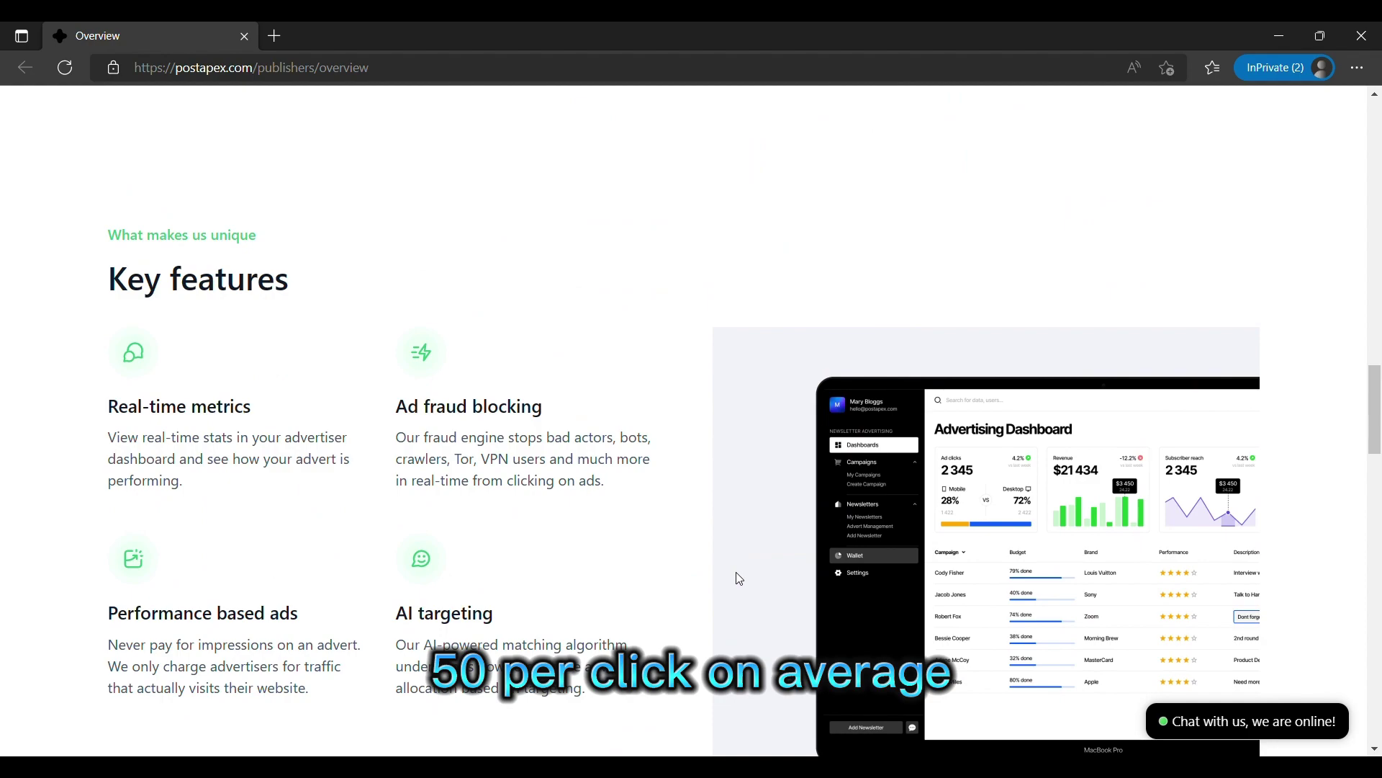
{"action": "scroll", "coordinate": [737, 578], "scroll_direction": "down", "scroll_amount": 3}
{"action": "scroll", "coordinate": [738, 577], "scroll_direction": "down", "scroll_amount": 1}
{"action": "scroll", "coordinate": [738, 578], "scroll_direction": "down", "scroll_amount": 4}
{"action": "scroll", "coordinate": [738, 578], "scroll_direction": "down", "scroll_amount": 4}
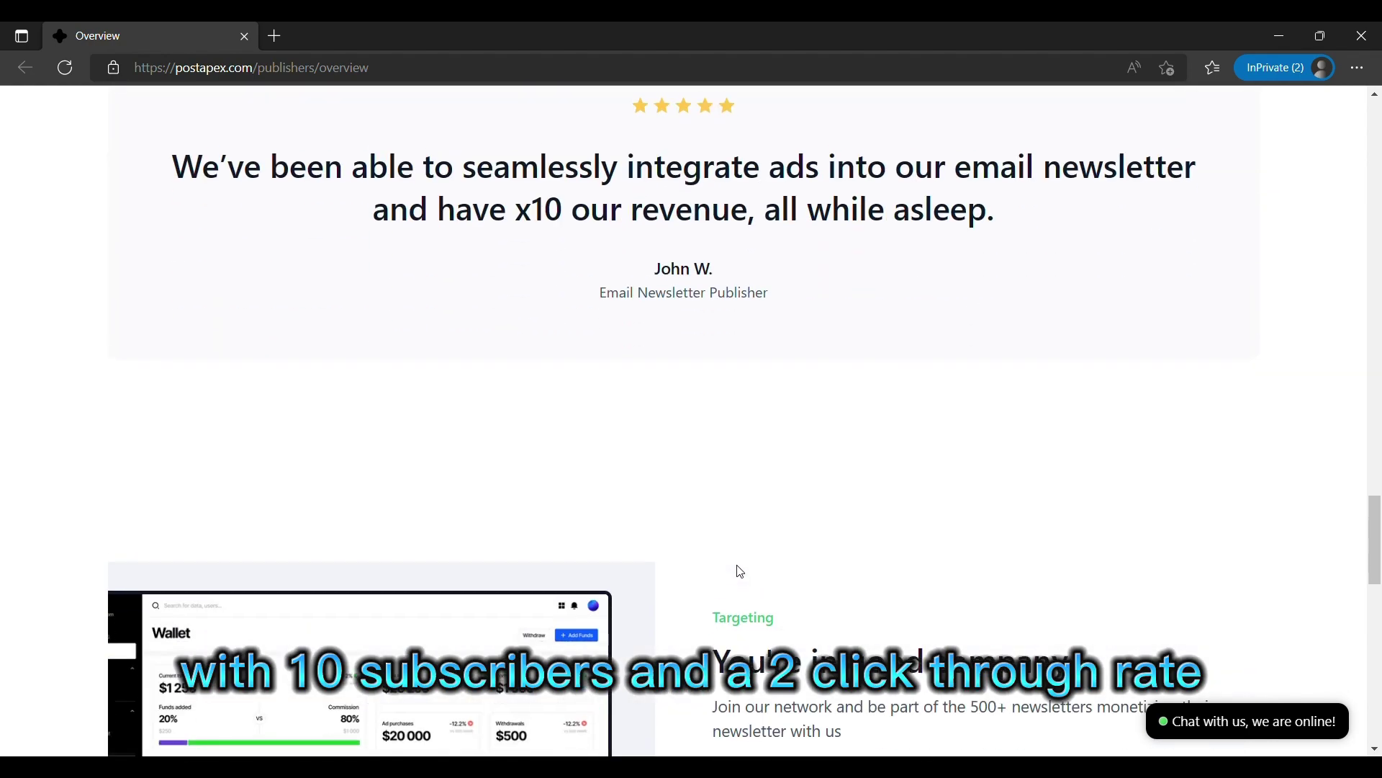
{"action": "scroll", "coordinate": [740, 570], "scroll_direction": "down", "scroll_amount": 5}
{"action": "scroll", "coordinate": [739, 571], "scroll_direction": "down", "scroll_amount": 3}
{"action": "scroll", "coordinate": [739, 570], "scroll_direction": "down", "scroll_amount": 3}
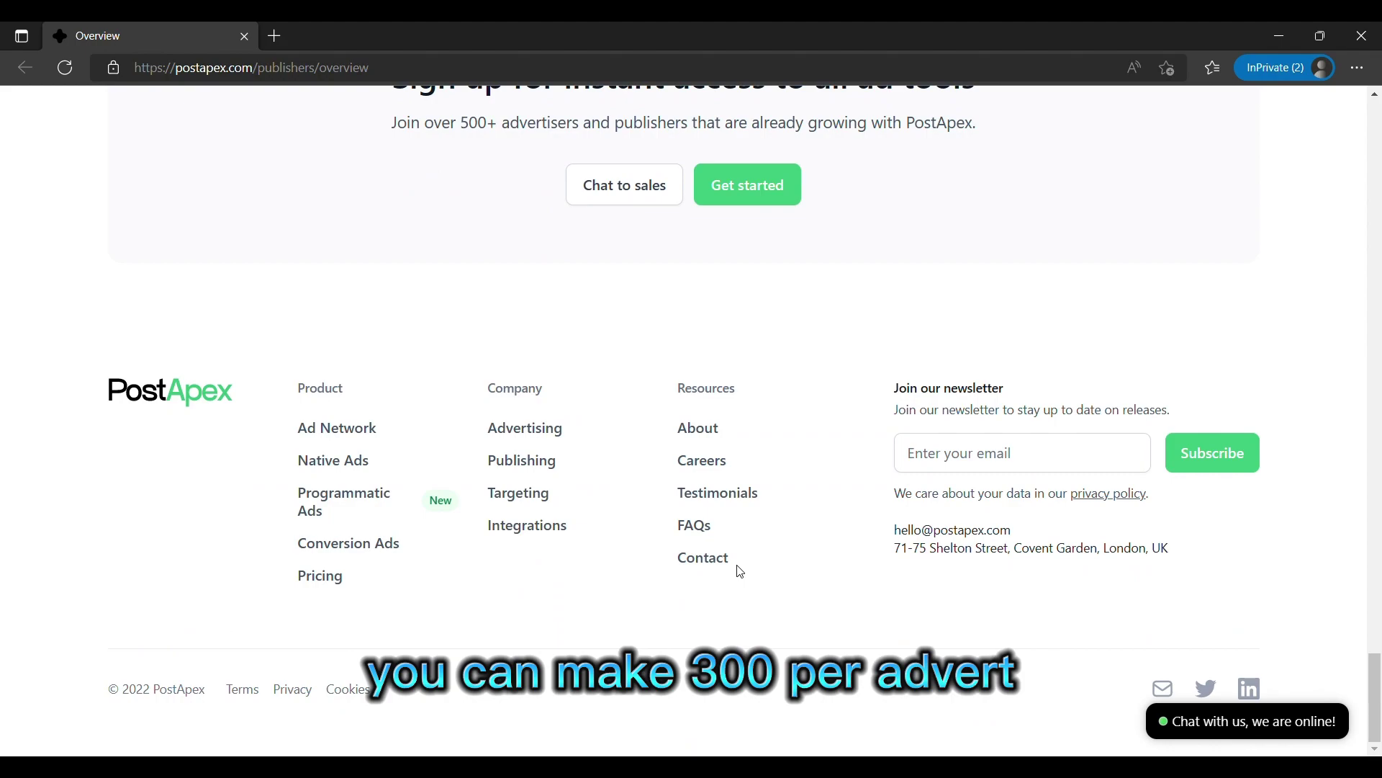
{"action": "scroll", "coordinate": [739, 571], "scroll_direction": "up", "scroll_amount": 2}
{"action": "scroll", "coordinate": [616, 502], "scroll_direction": "up", "scroll_amount": 5}
{"action": "scroll", "coordinate": [617, 501], "scroll_direction": "up", "scroll_amount": 4}
{"action": "scroll", "coordinate": [613, 502], "scroll_direction": "up", "scroll_amount": 3}
{"action": "scroll", "coordinate": [614, 501], "scroll_direction": "up", "scroll_amount": 4}
{"action": "scroll", "coordinate": [614, 501], "scroll_direction": "up", "scroll_amount": 4}
{"action": "scroll", "coordinate": [613, 501], "scroll_direction": "up", "scroll_amount": 4}
{"action": "scroll", "coordinate": [602, 529], "scroll_direction": "up", "scroll_amount": 3}
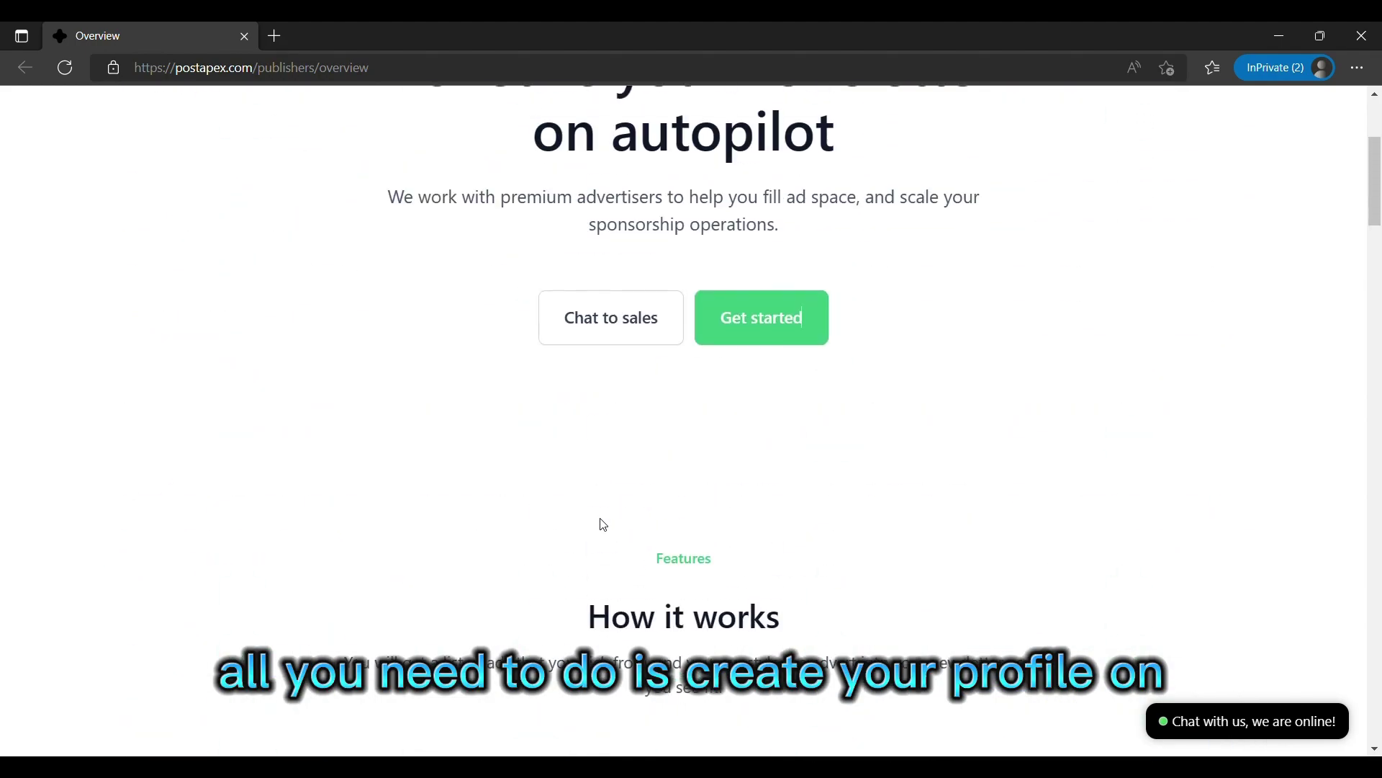
{"action": "scroll", "coordinate": [603, 529], "scroll_direction": "up", "scroll_amount": 2}
{"action": "scroll", "coordinate": [602, 528], "scroll_direction": "down", "scroll_amount": 4}
{"action": "scroll", "coordinate": [681, 434], "scroll_direction": "down", "scroll_amount": 1}
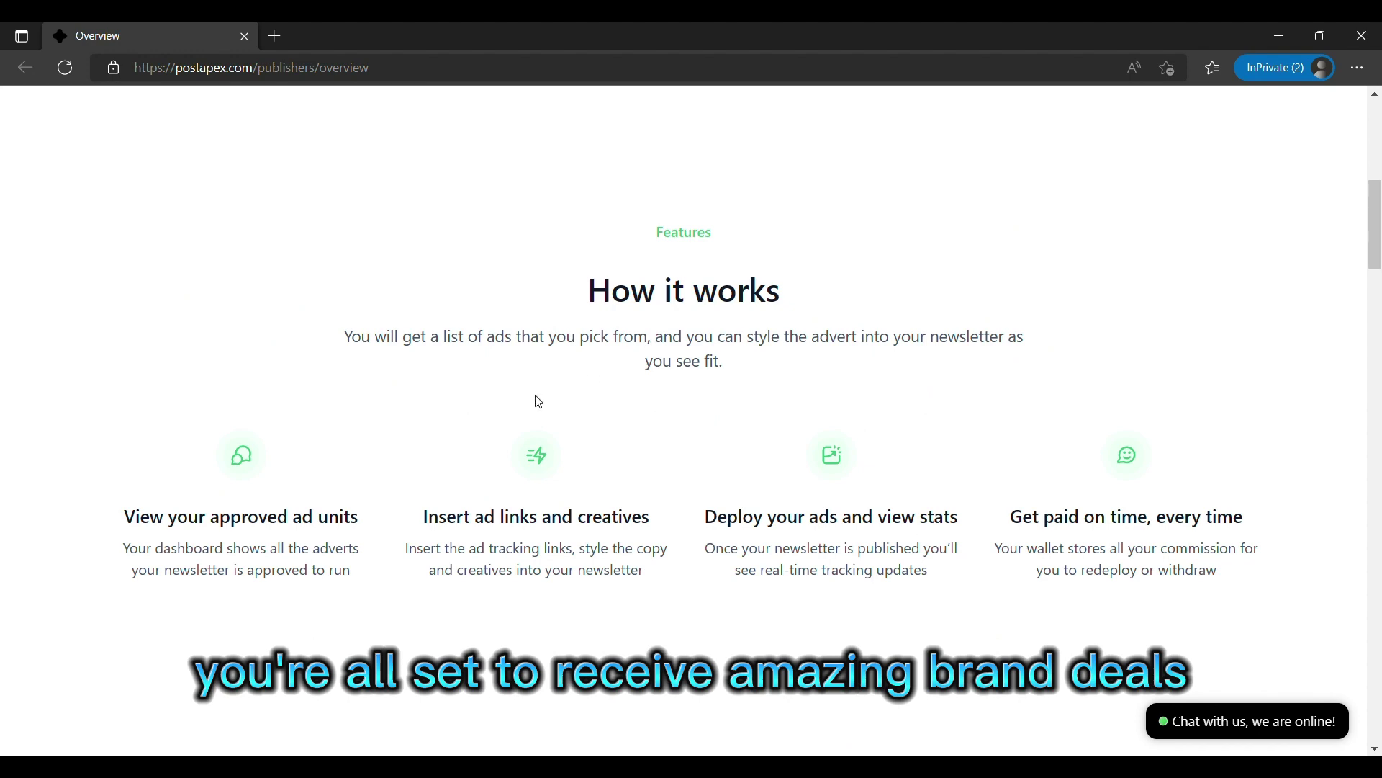
{"action": "scroll", "coordinate": [484, 451], "scroll_direction": "down", "scroll_amount": 5}
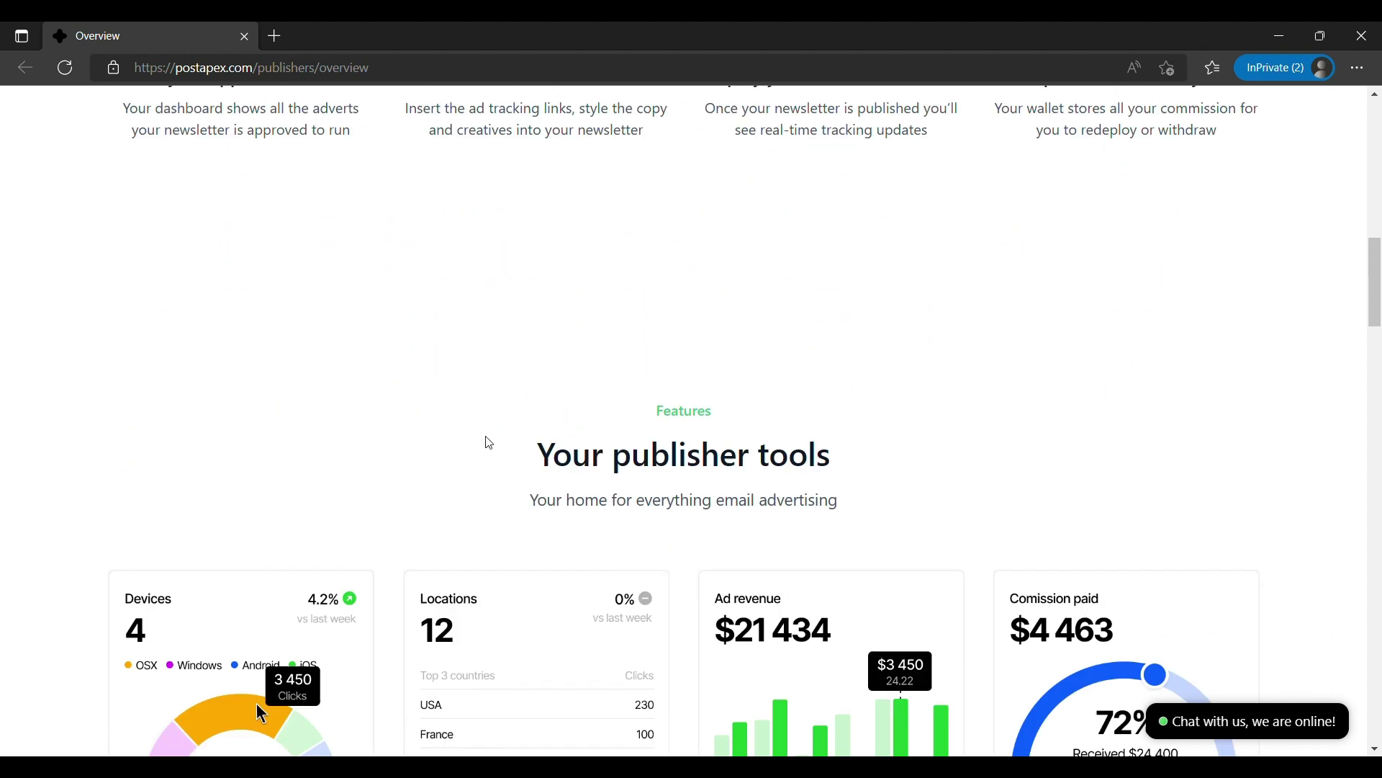
{"action": "scroll", "coordinate": [487, 442], "scroll_direction": "up", "scroll_amount": 3}
{"action": "scroll", "coordinate": [484, 442], "scroll_direction": "up", "scroll_amount": 3}
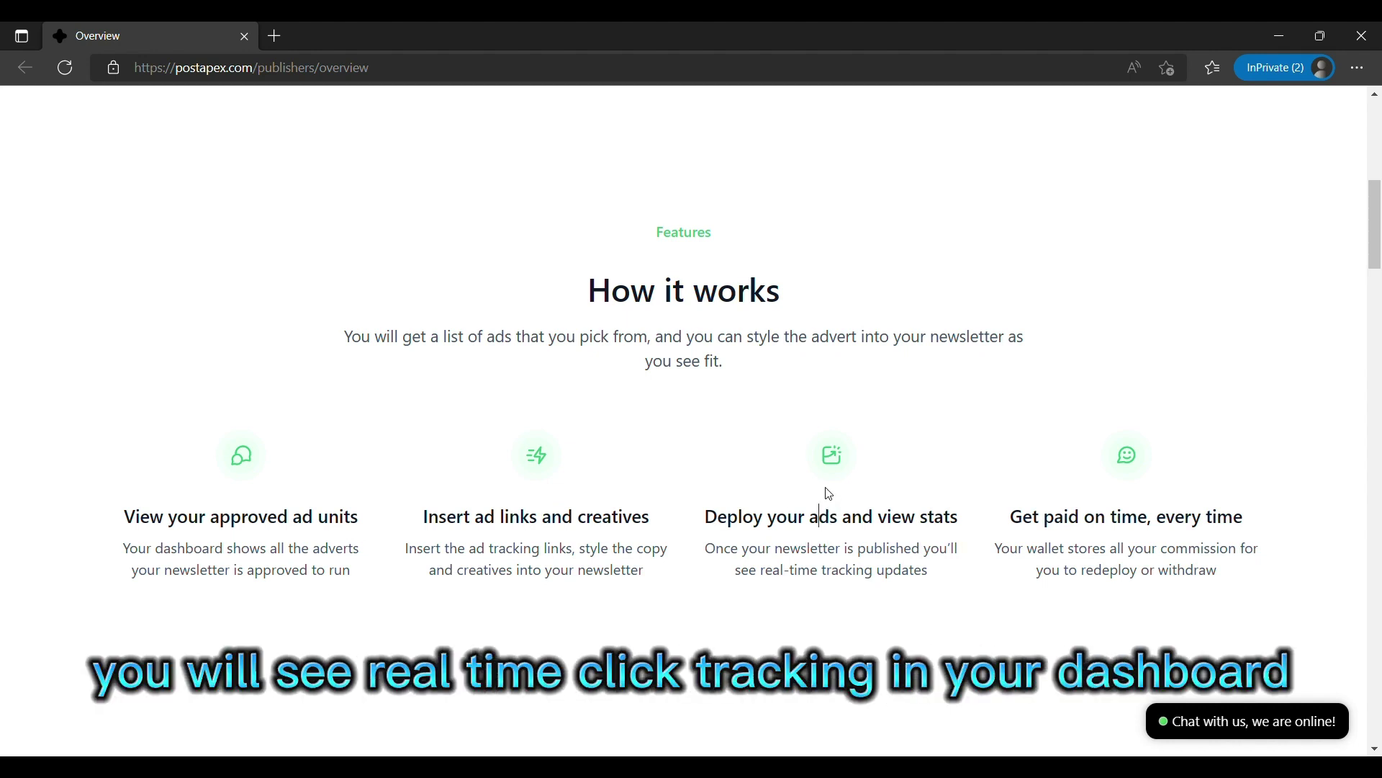
{"action": "scroll", "coordinate": [828, 467], "scroll_direction": "down", "scroll_amount": 1}
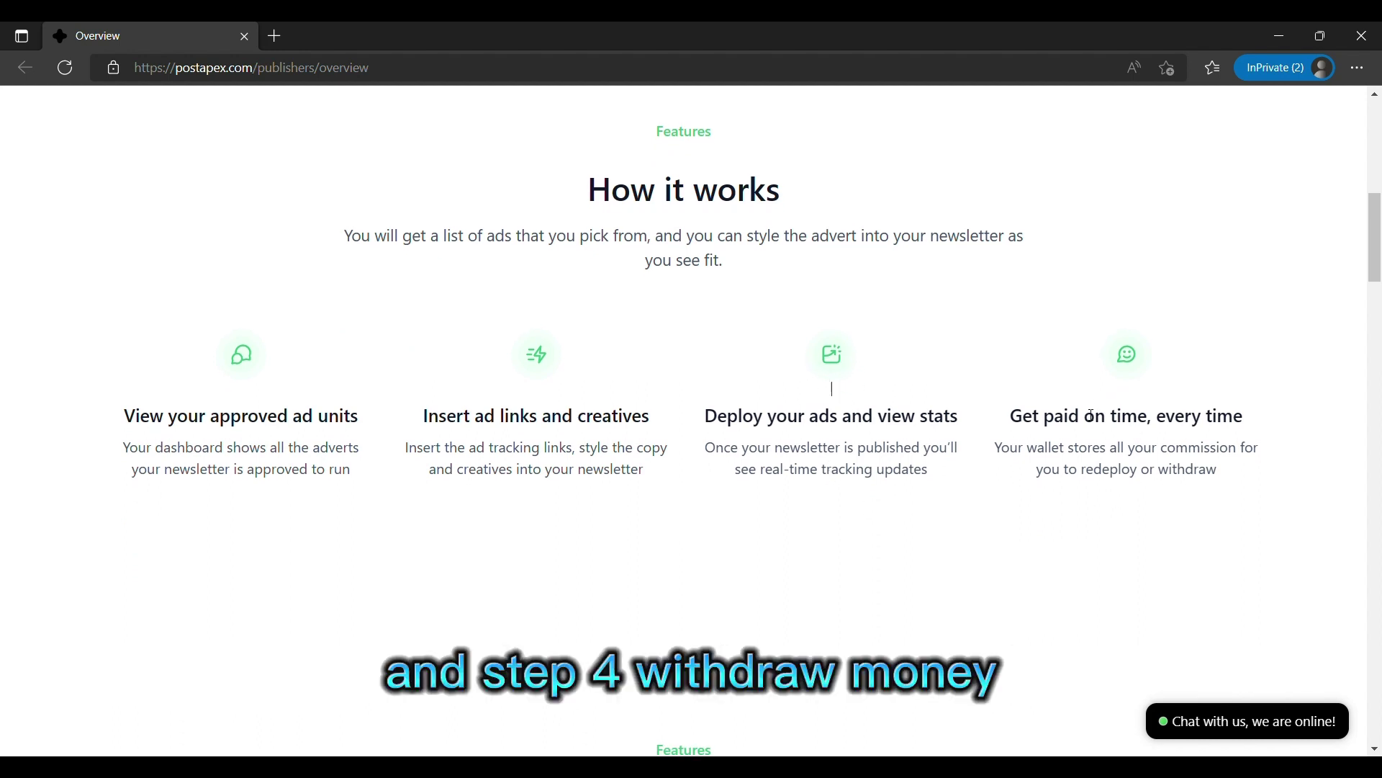
Highlight a word in the PostApex payout step heading and the wallet commission paragraph, clearing each
{"action": "double_click", "coordinate": [1037, 421]}
{"action": "left_click", "coordinate": [1112, 420]}
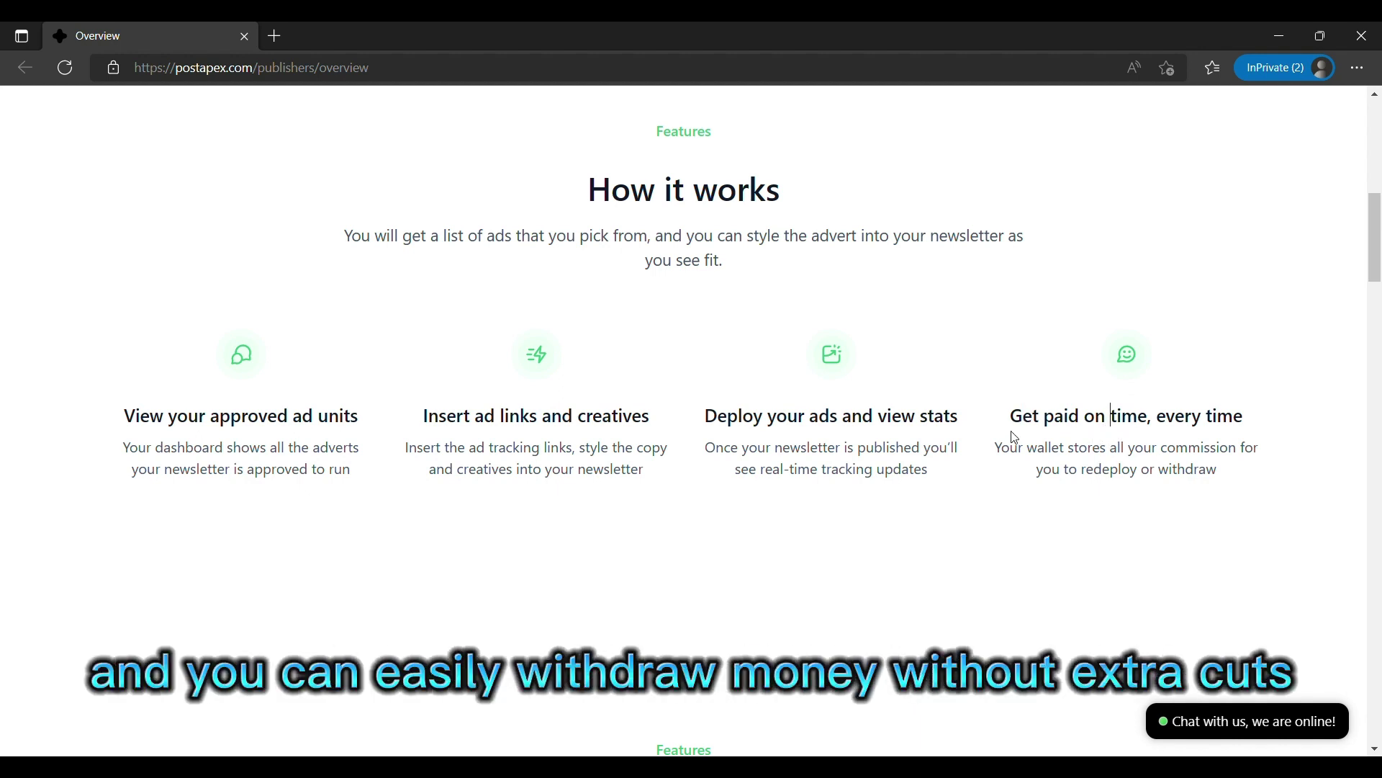
{"action": "left_click_drag", "start_coordinate": [996, 440], "coordinate": [1262, 502]}
{"action": "left_click", "coordinate": [1168, 510]}
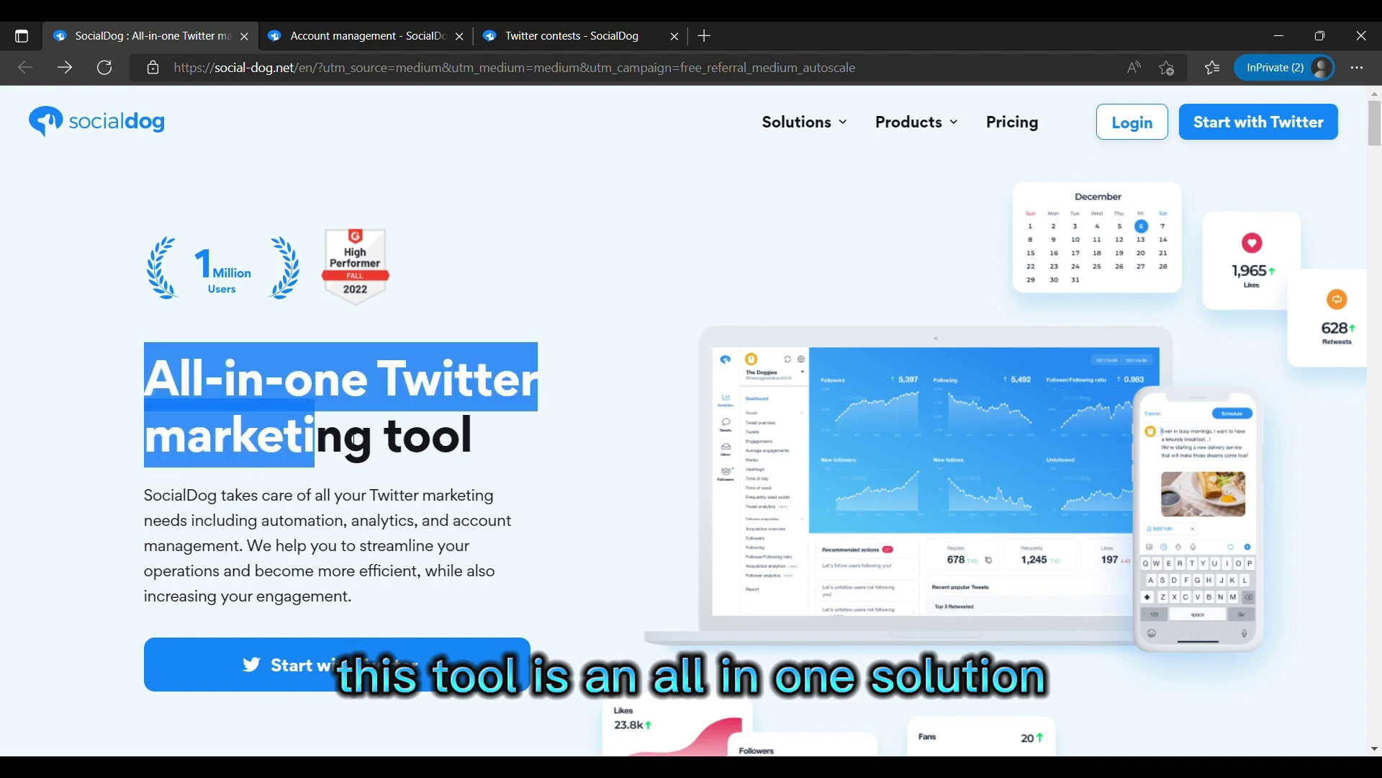
Highlight SocialDog's Lite Free price, Lite+ $9/month price and 30 scheduled Tweets, clearing each
{"action": "left_click", "coordinate": [541, 445]}
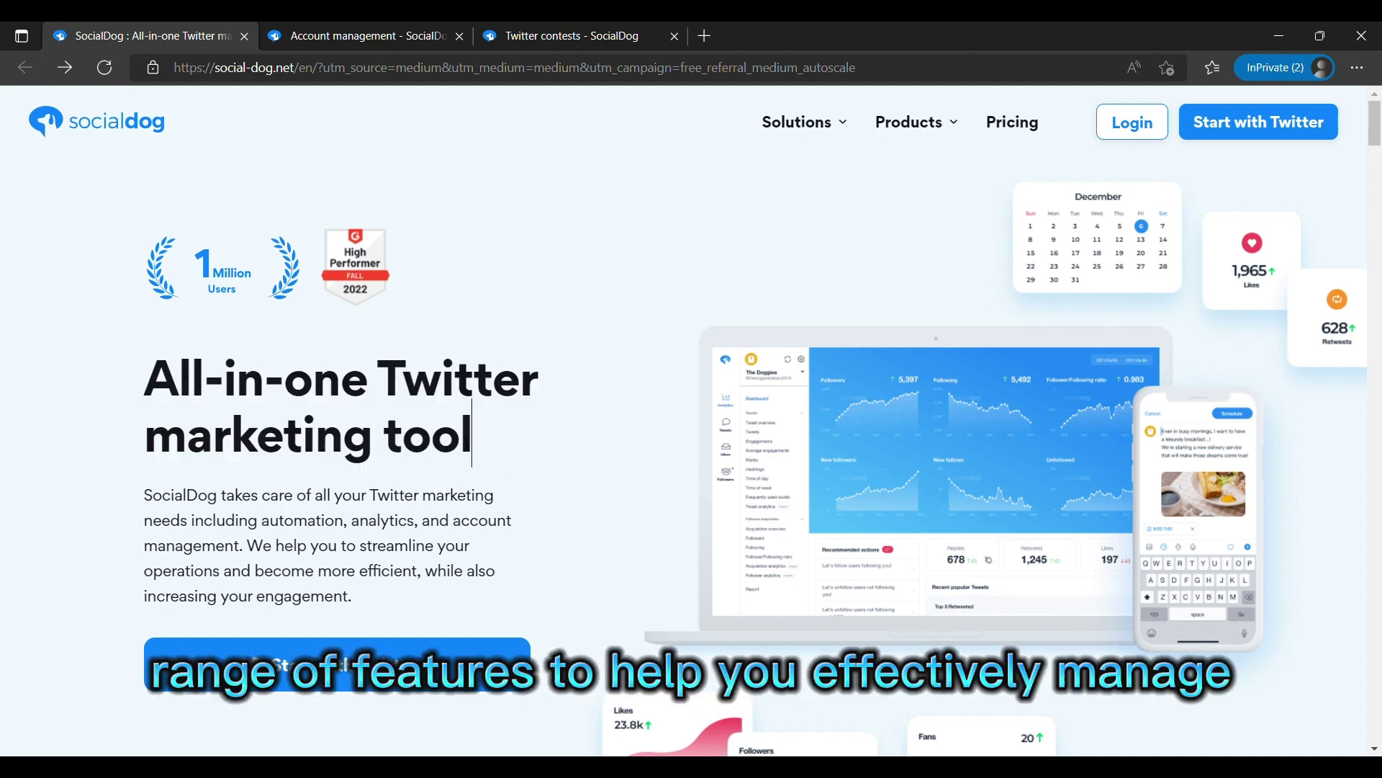
{"action": "scroll", "coordinate": [445, 451], "scroll_direction": "down", "scroll_amount": 5}
{"action": "scroll", "coordinate": [445, 450], "scroll_direction": "down", "scroll_amount": 5}
{"action": "scroll", "coordinate": [445, 451], "scroll_direction": "down", "scroll_amount": 2}
{"action": "scroll", "coordinate": [446, 450], "scroll_direction": "down", "scroll_amount": 1}
{"action": "scroll", "coordinate": [444, 450], "scroll_direction": "down", "scroll_amount": 6}
{"action": "scroll", "coordinate": [444, 450], "scroll_direction": "down", "scroll_amount": 6}
{"action": "scroll", "coordinate": [444, 451], "scroll_direction": "down", "scroll_amount": 6}
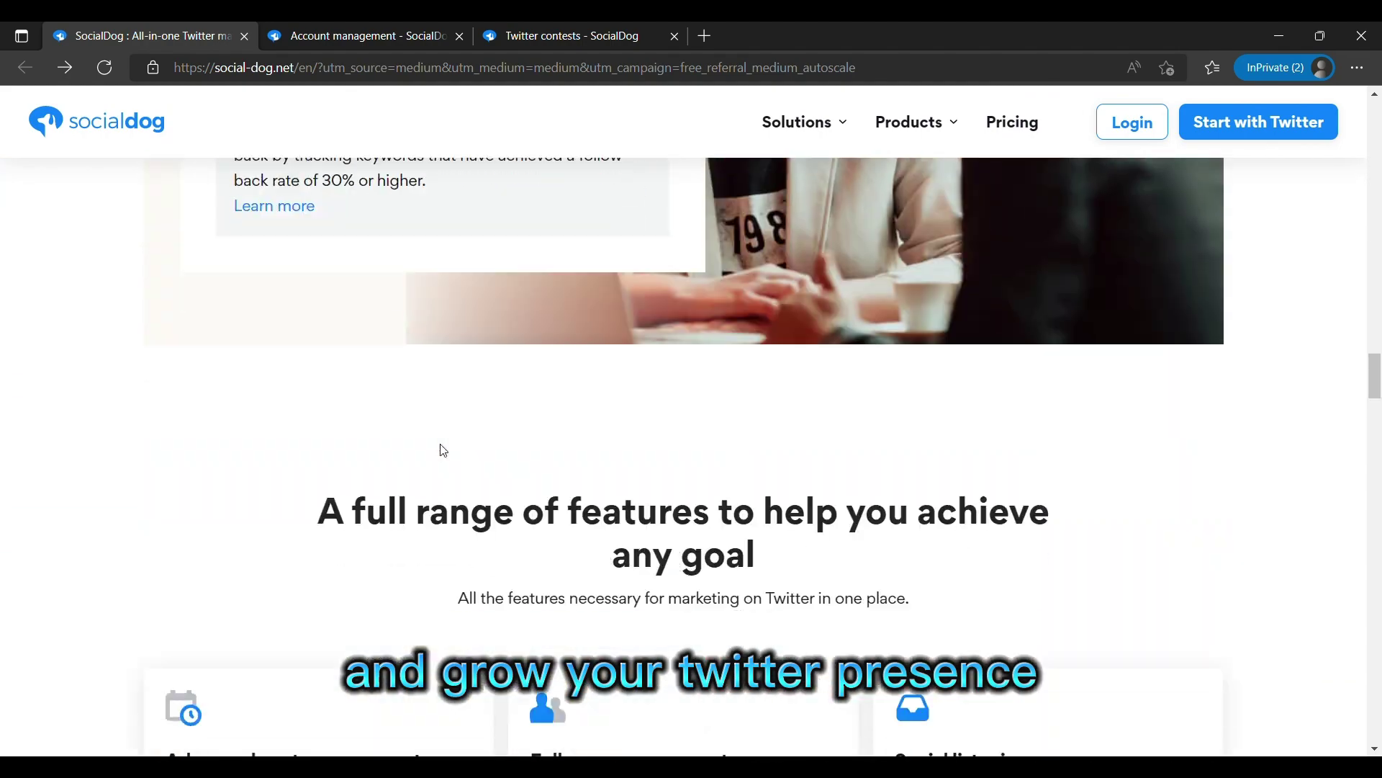
{"action": "scroll", "coordinate": [444, 451], "scroll_direction": "down", "scroll_amount": 6}
{"action": "left_click_drag", "start_coordinate": [1015, 259], "coordinate": [1061, 274]}
{"action": "left_click", "coordinate": [823, 292]}
{"action": "left_click_drag", "start_coordinate": [822, 262], "coordinate": [703, 254]}
{"action": "left_click", "coordinate": [862, 311]}
{"action": "left_click_drag", "start_coordinate": [877, 424], "coordinate": [727, 413]}
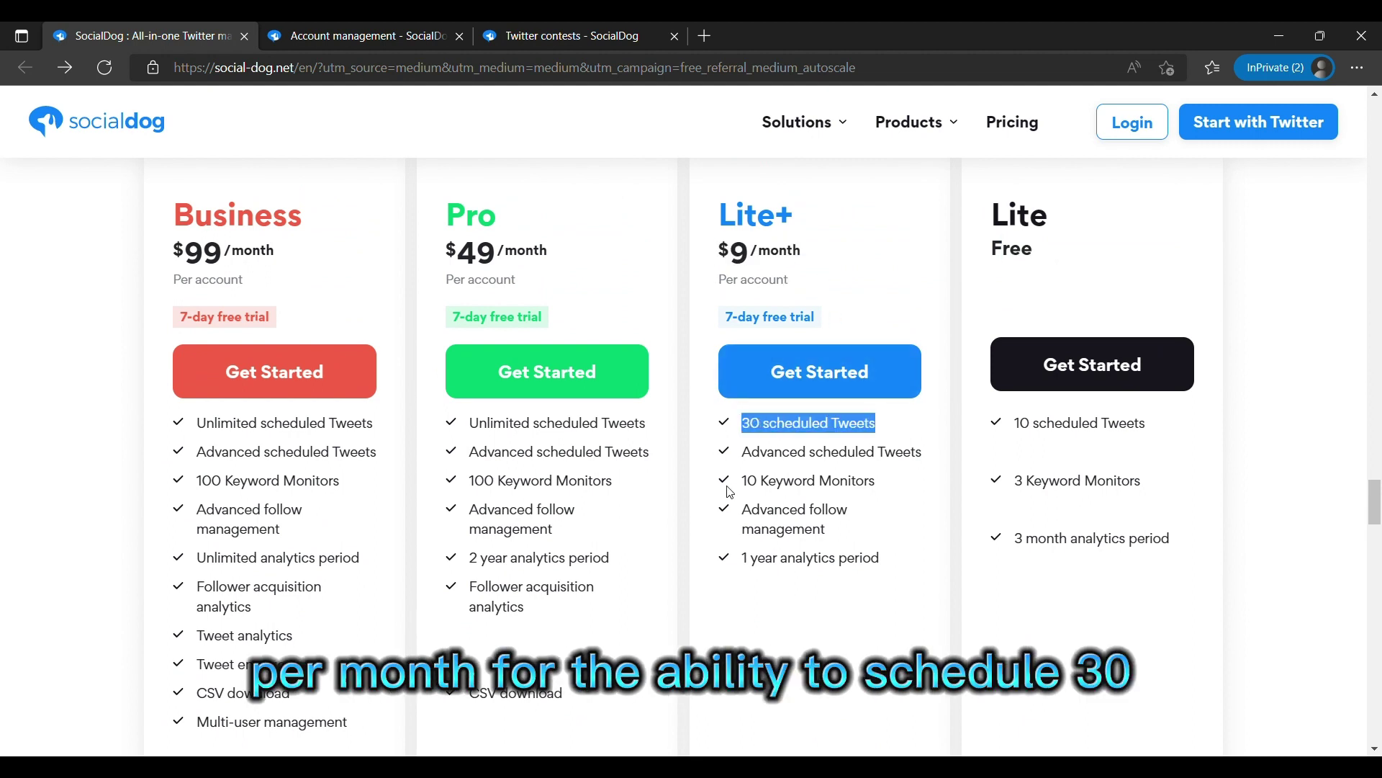
{"action": "left_click", "coordinate": [899, 537]}
{"action": "scroll", "coordinate": [793, 512], "scroll_direction": "down", "scroll_amount": 4}
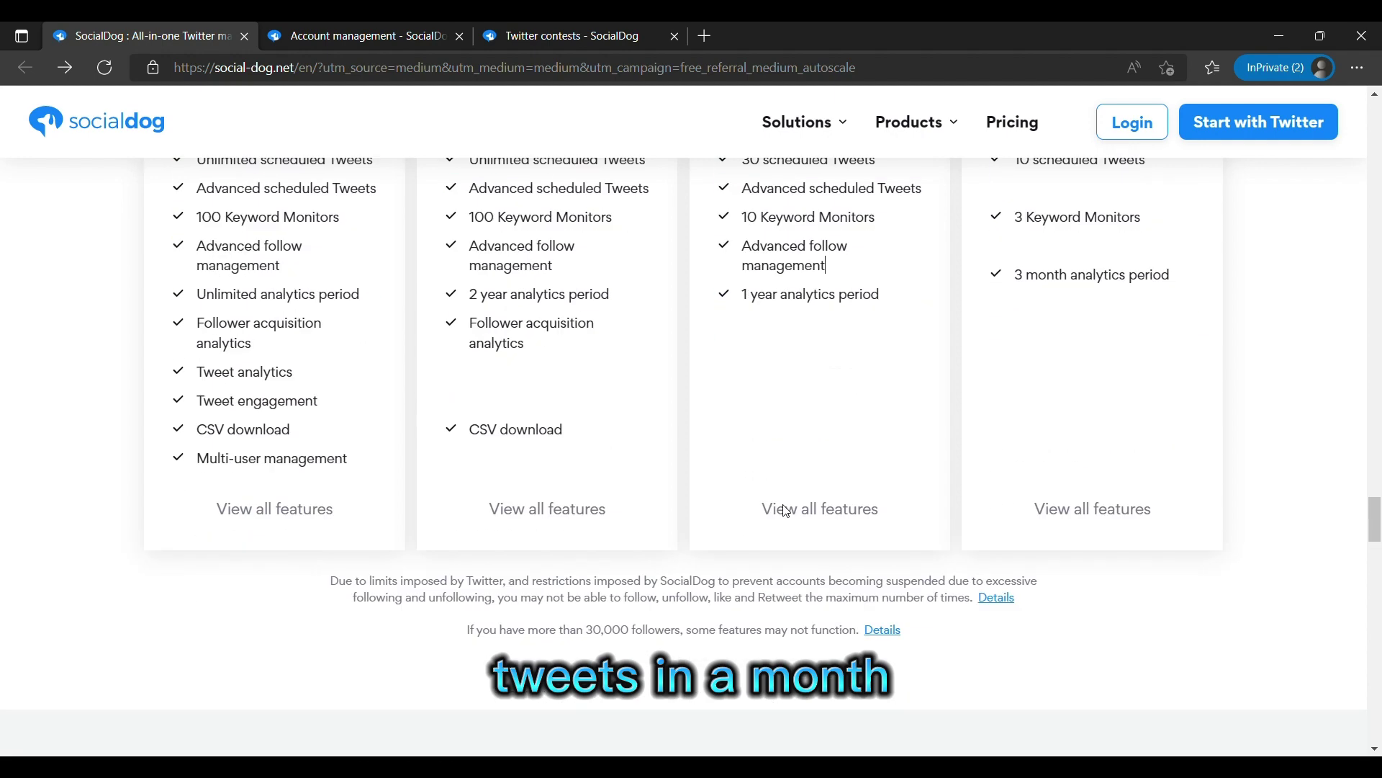
{"action": "scroll", "coordinate": [792, 510], "scroll_direction": "down", "scroll_amount": 4}
{"action": "scroll", "coordinate": [788, 512], "scroll_direction": "down", "scroll_amount": 2}
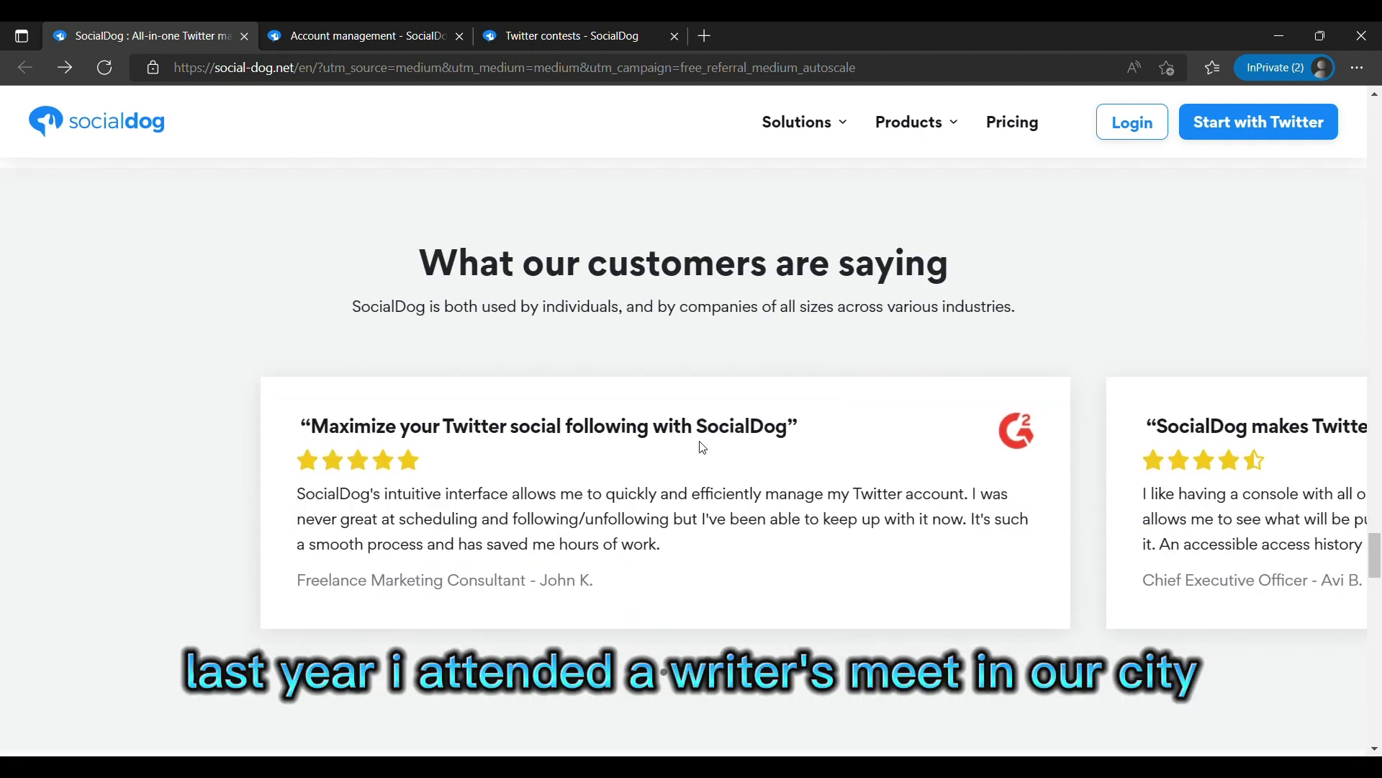
{"action": "scroll", "coordinate": [701, 448], "scroll_direction": "up", "scroll_amount": 3}
{"action": "scroll", "coordinate": [700, 448], "scroll_direction": "up", "scroll_amount": 2}
{"action": "scroll", "coordinate": [700, 448], "scroll_direction": "up", "scroll_amount": 2}
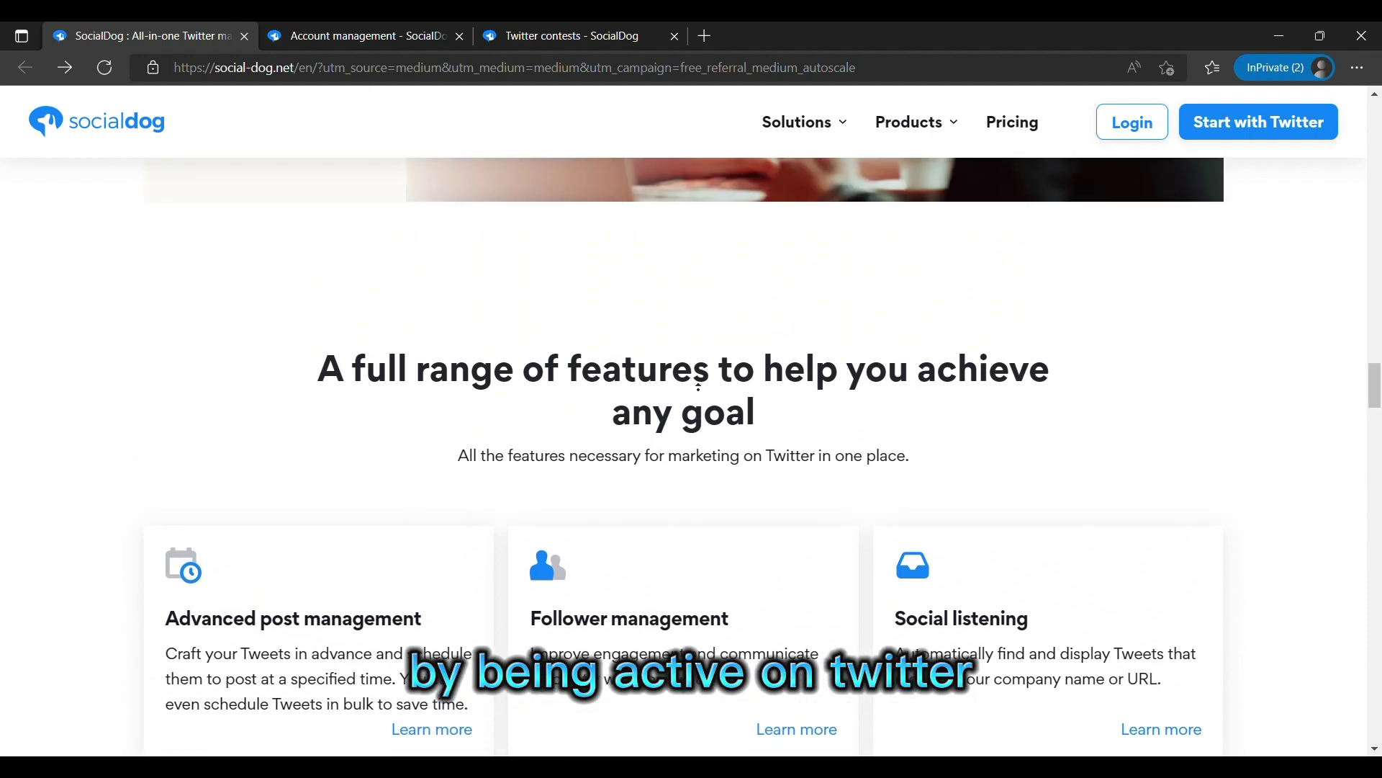
{"action": "scroll", "coordinate": [690, 384], "scroll_direction": "up", "scroll_amount": 2}
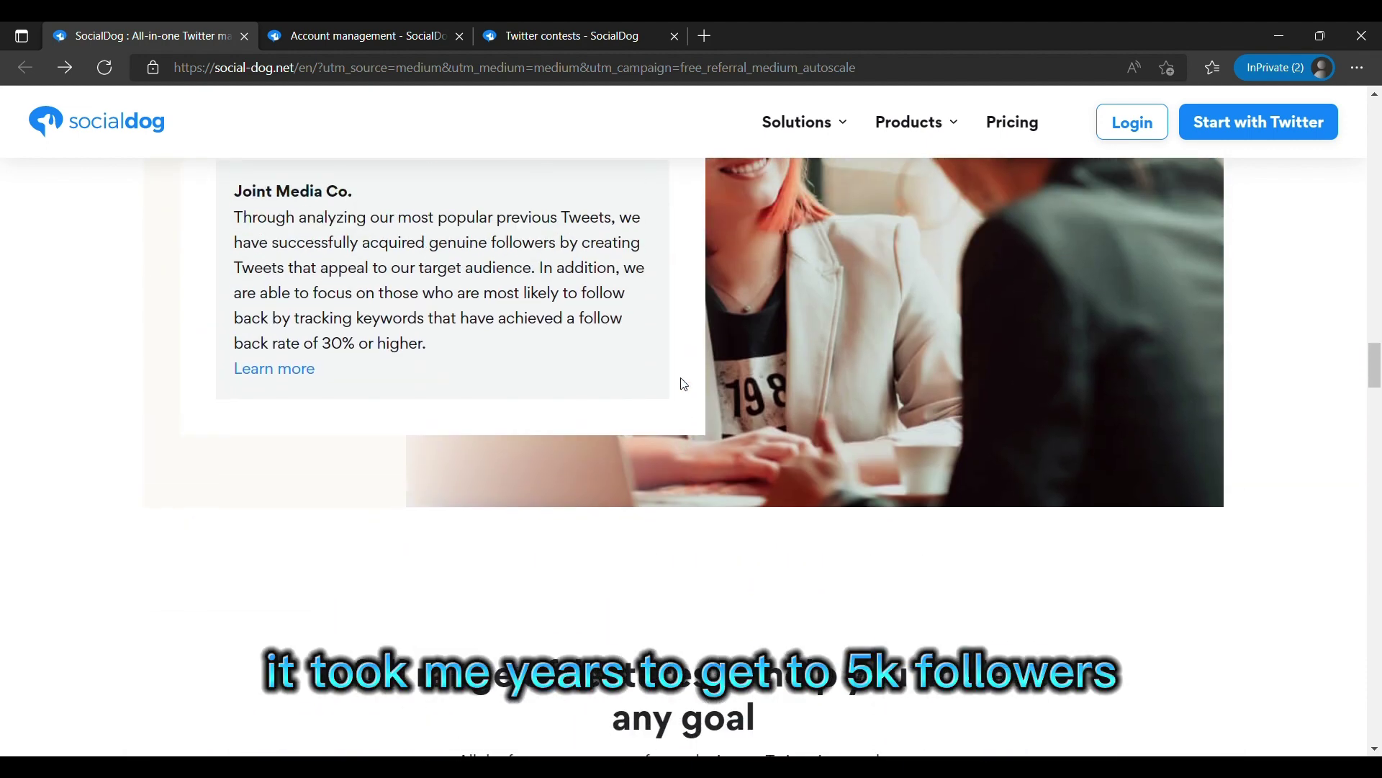
{"action": "scroll", "coordinate": [680, 384], "scroll_direction": "down", "scroll_amount": 2}
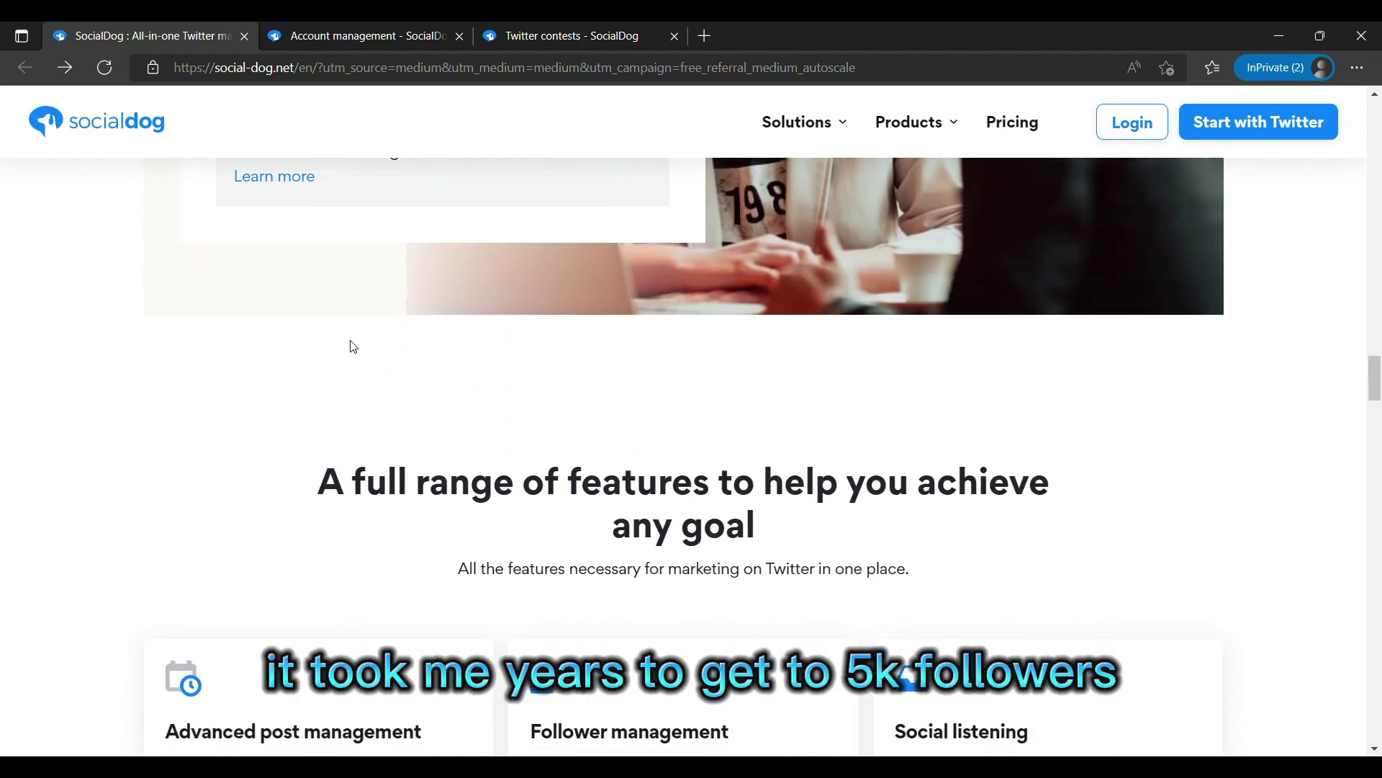
{"action": "scroll", "coordinate": [358, 352], "scroll_direction": "down", "scroll_amount": 1}
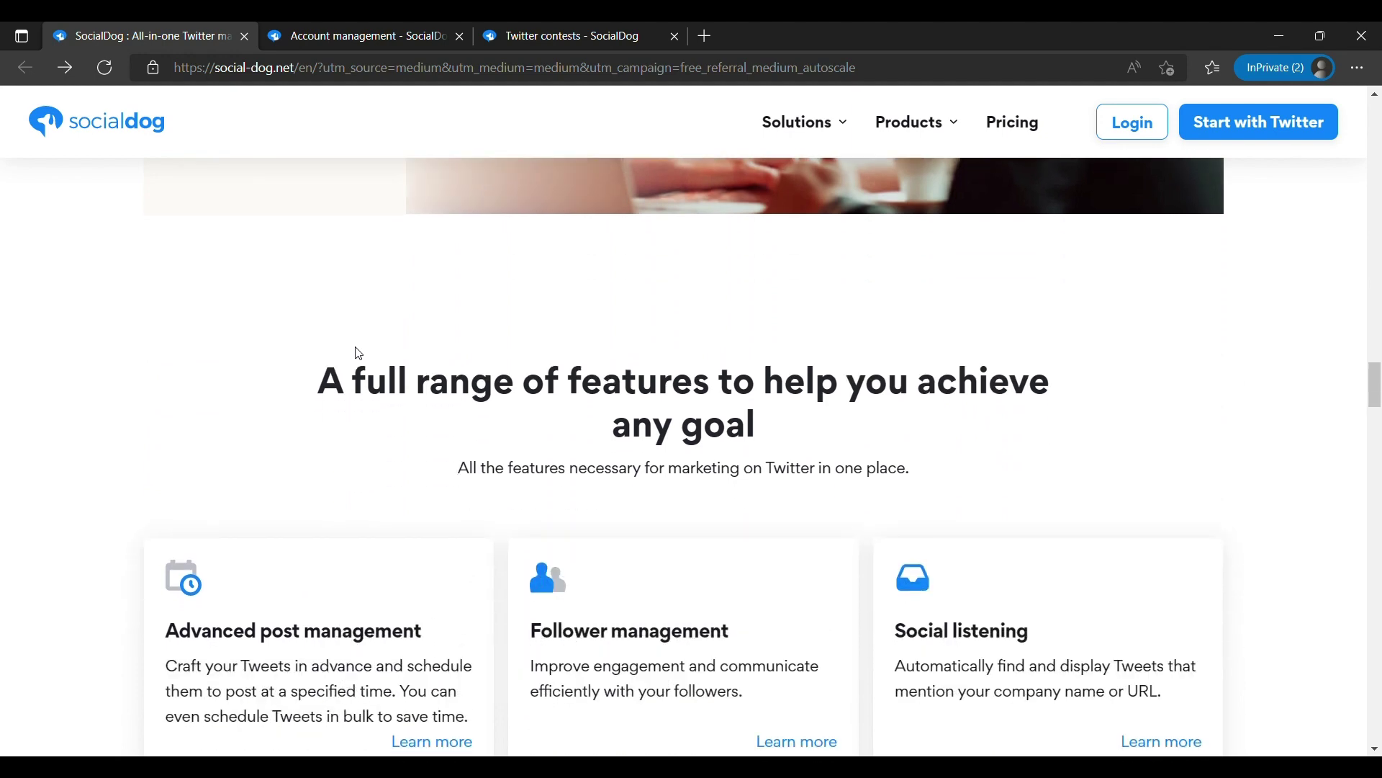
{"action": "scroll", "coordinate": [284, 377], "scroll_direction": "down", "scroll_amount": 1}
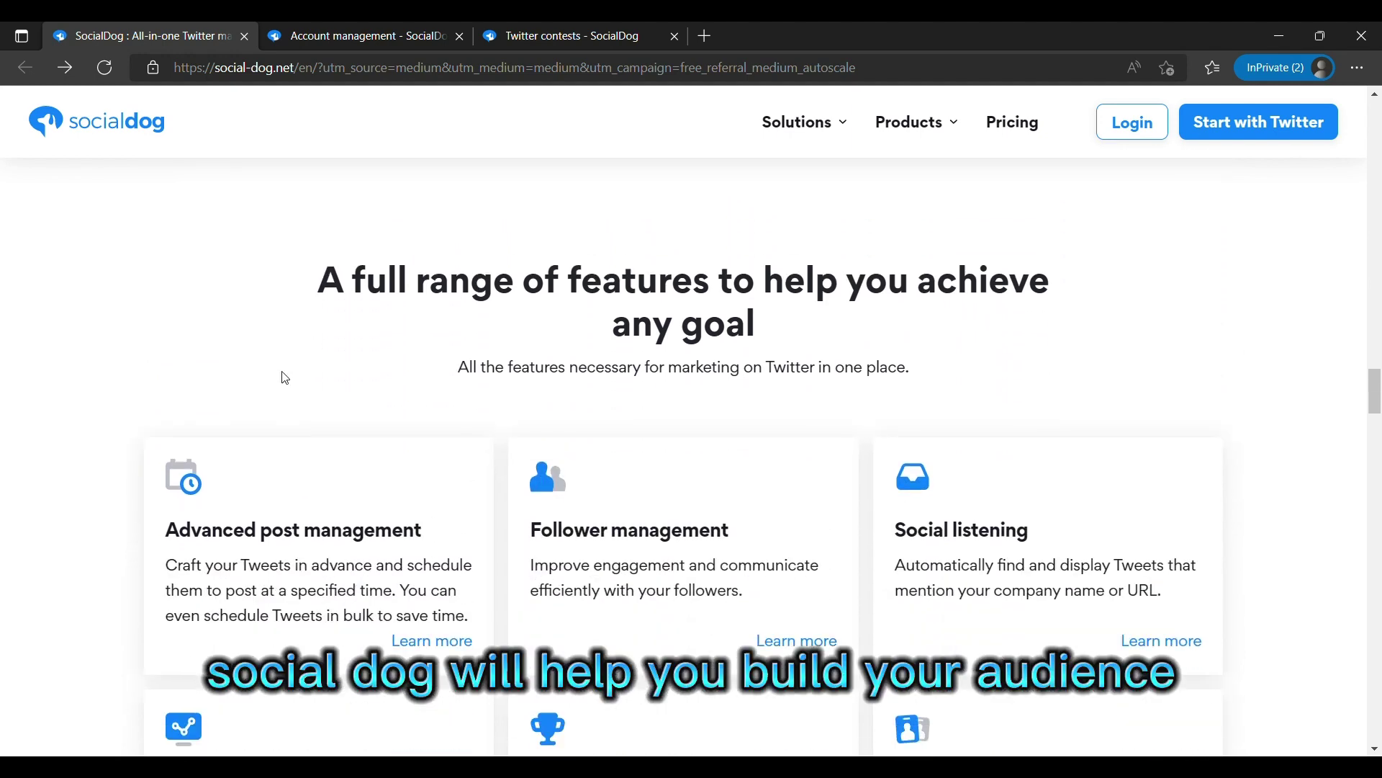
{"action": "scroll", "coordinate": [284, 377], "scroll_direction": "down", "scroll_amount": 1}
{"action": "scroll", "coordinate": [283, 378], "scroll_direction": "up", "scroll_amount": 1}
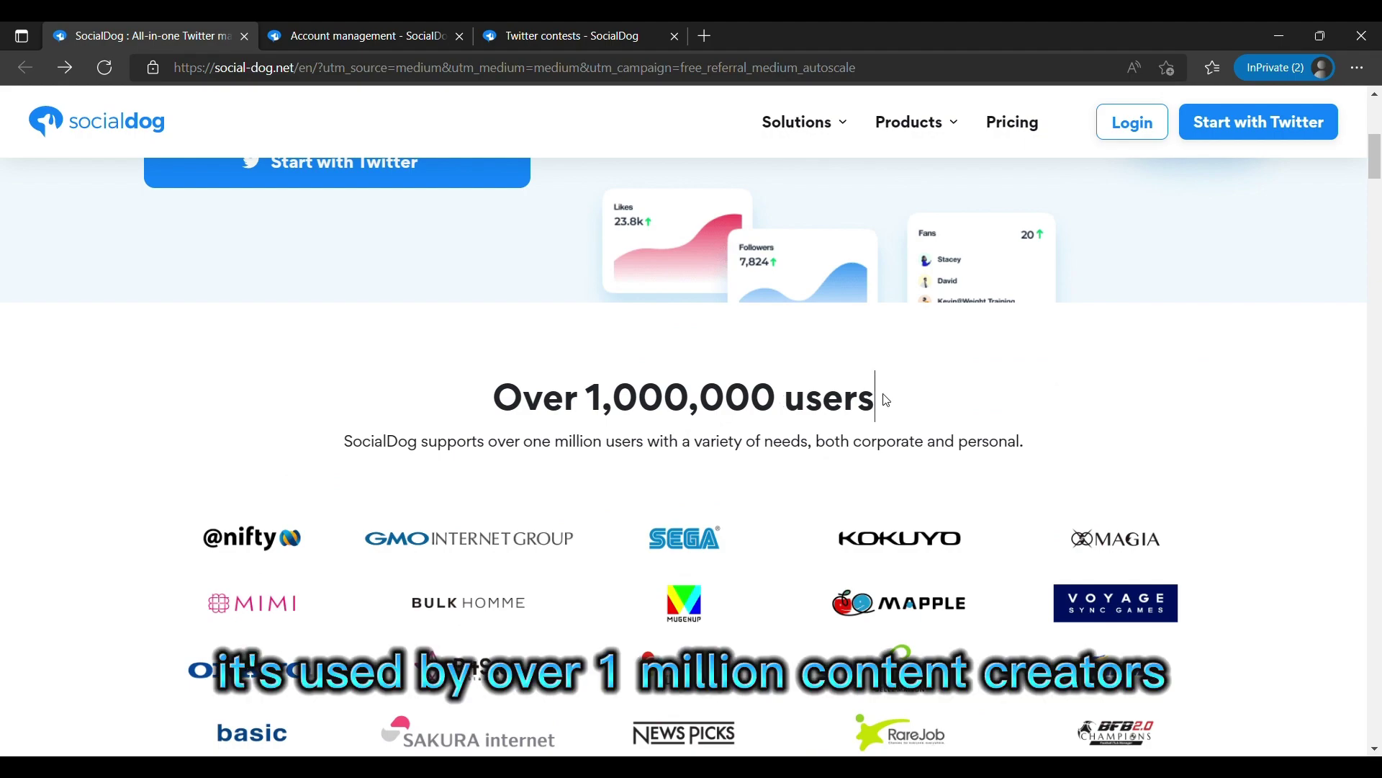
{"action": "left_click_drag", "start_coordinate": [882, 399], "coordinate": [519, 401]}
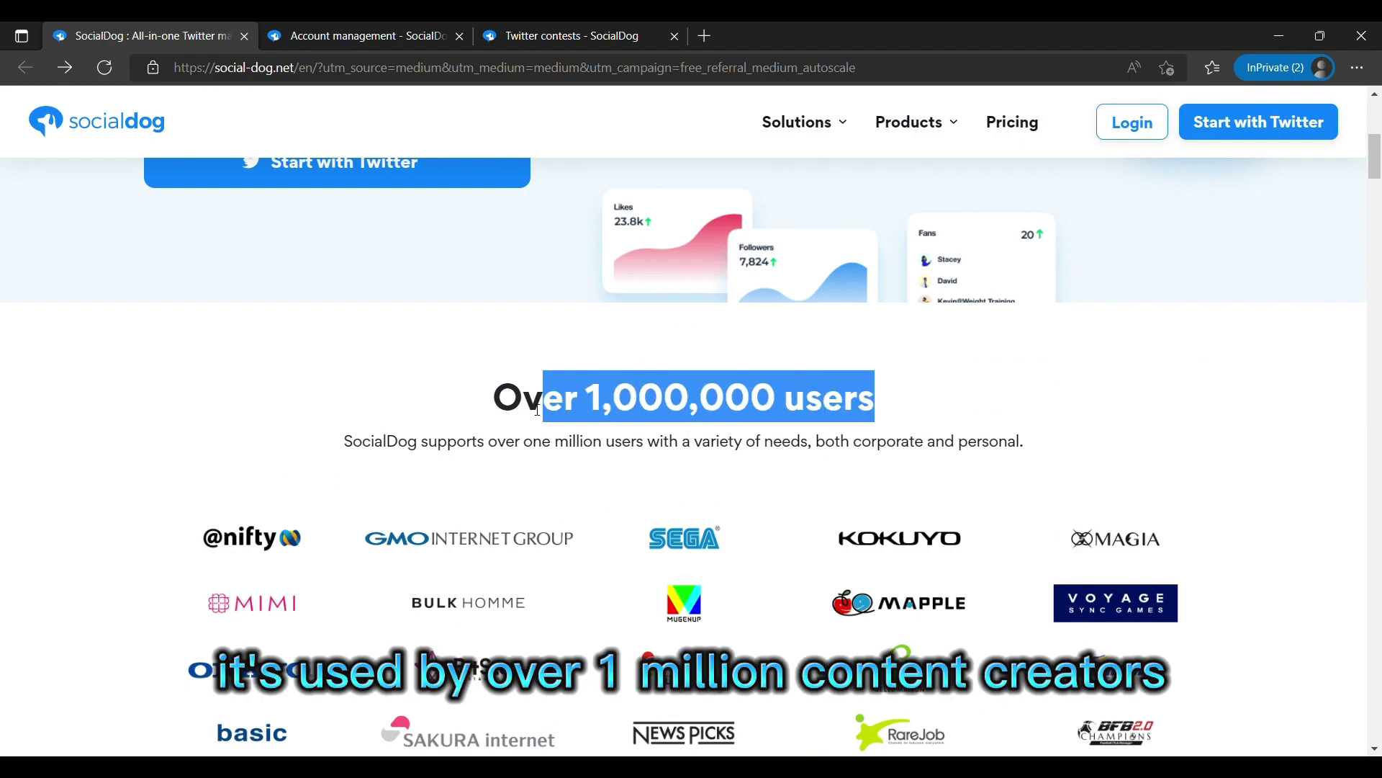
Highlight the 'A full range of features' heading and subtitle, then clear it
{"action": "left_click", "coordinate": [521, 475]}
{"action": "scroll", "coordinate": [520, 497], "scroll_direction": "down", "scroll_amount": 1}
{"action": "scroll", "coordinate": [519, 496], "scroll_direction": "down", "scroll_amount": 5}
{"action": "scroll", "coordinate": [519, 496], "scroll_direction": "down", "scroll_amount": 5}
{"action": "scroll", "coordinate": [520, 496], "scroll_direction": "down", "scroll_amount": 5}
{"action": "scroll", "coordinate": [520, 496], "scroll_direction": "down", "scroll_amount": 3}
{"action": "scroll", "coordinate": [520, 489], "scroll_direction": "down", "scroll_amount": 5}
{"action": "scroll", "coordinate": [519, 489], "scroll_direction": "down", "scroll_amount": 3}
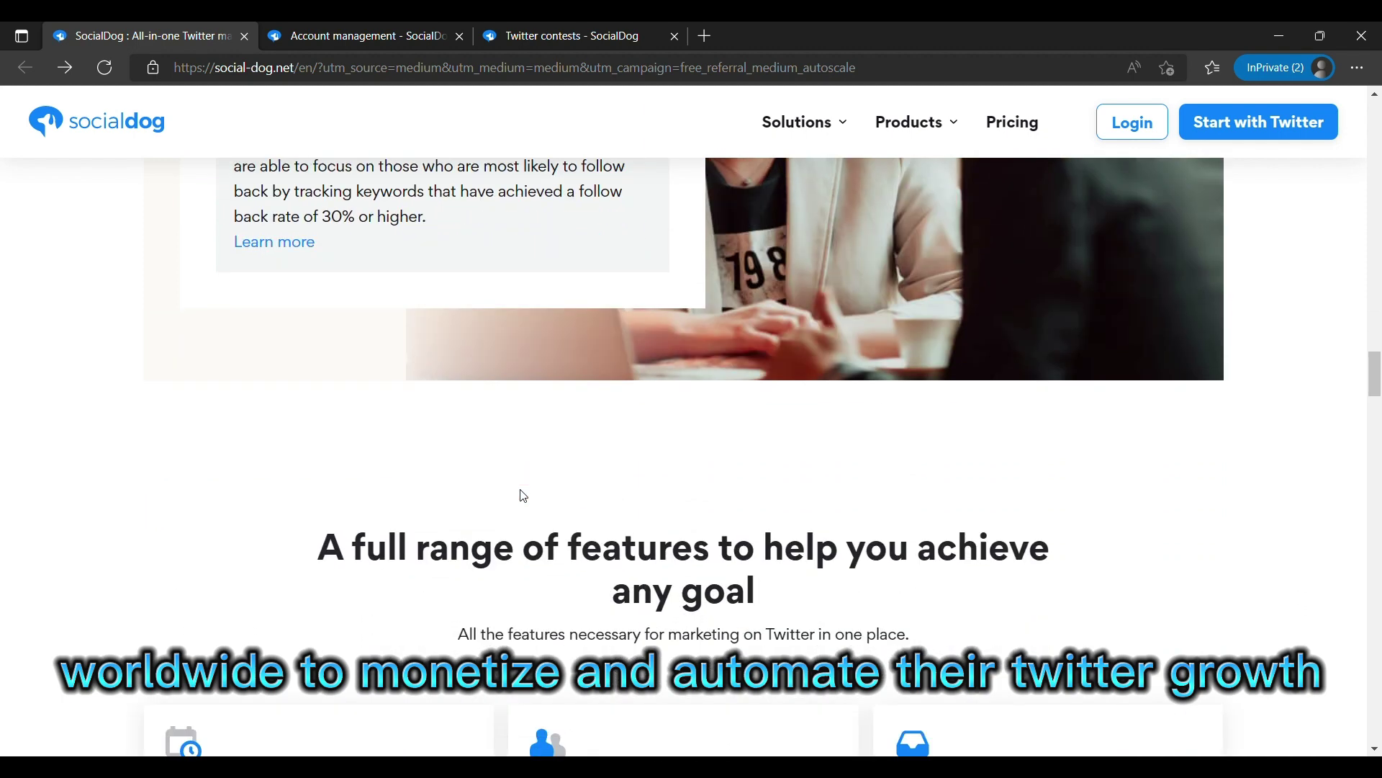
{"action": "scroll", "coordinate": [520, 490], "scroll_direction": "down", "scroll_amount": 2}
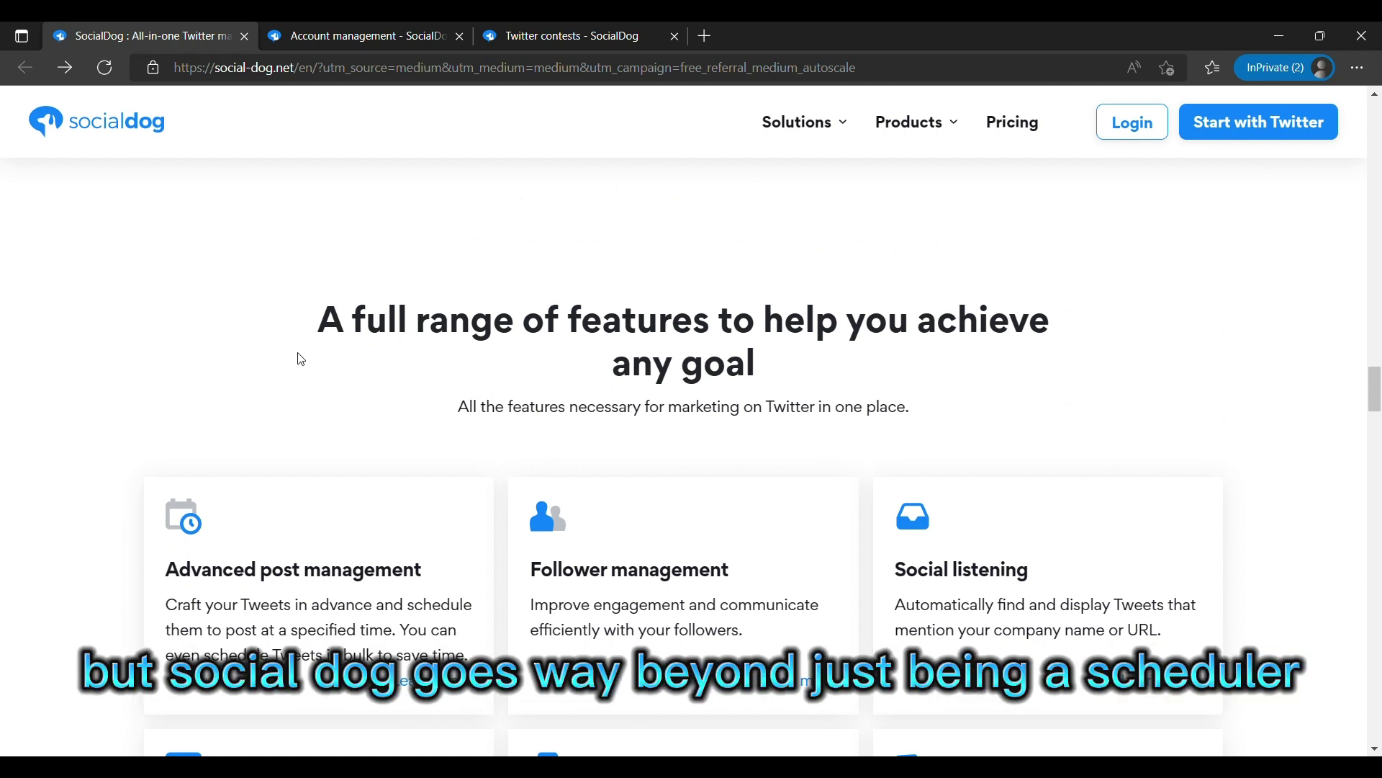
{"action": "scroll", "coordinate": [301, 358], "scroll_direction": "down", "scroll_amount": 2}
{"action": "scroll", "coordinate": [300, 358], "scroll_direction": "up", "scroll_amount": 2}
{"action": "scroll", "coordinate": [290, 360], "scroll_direction": "up", "scroll_amount": 3}
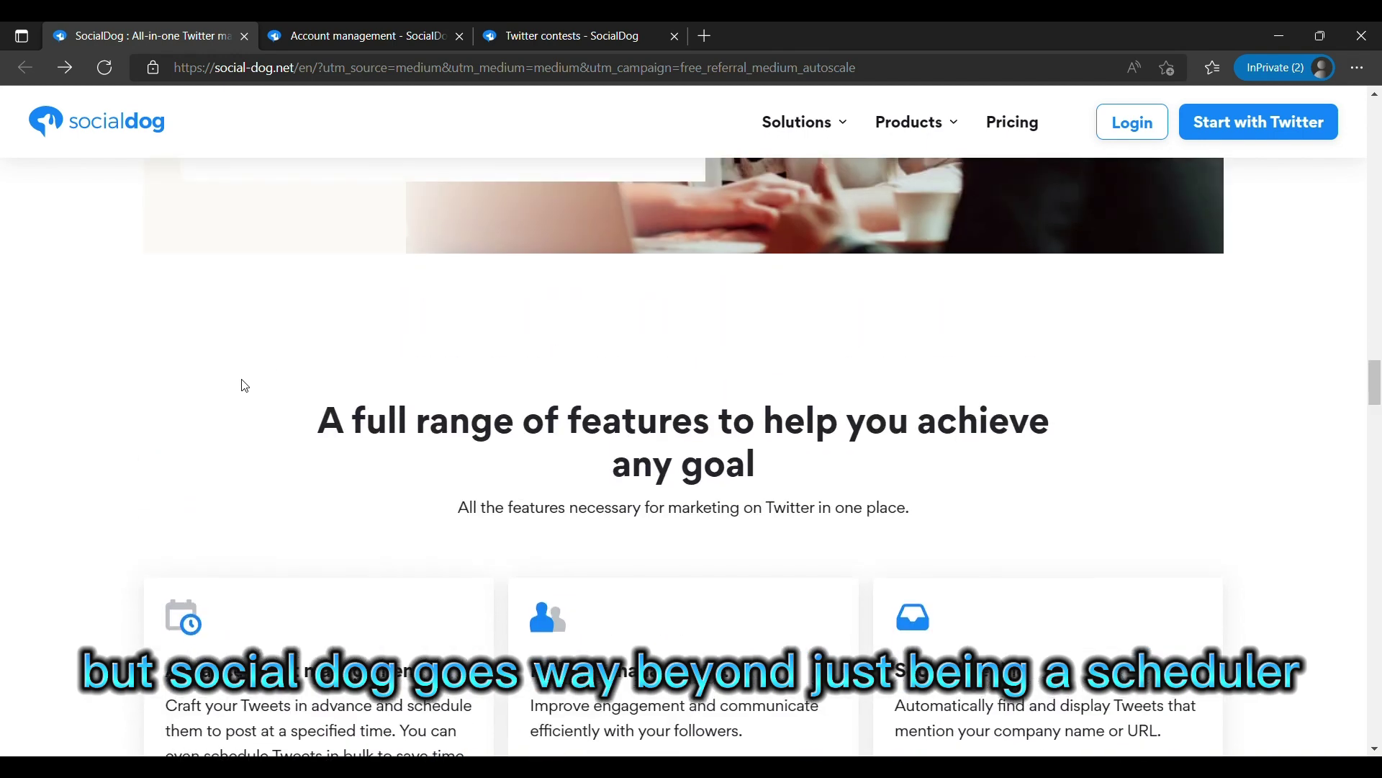
{"action": "scroll", "coordinate": [225, 380], "scroll_direction": "up", "scroll_amount": 1}
{"action": "scroll", "coordinate": [225, 367], "scroll_direction": "down", "scroll_amount": 3}
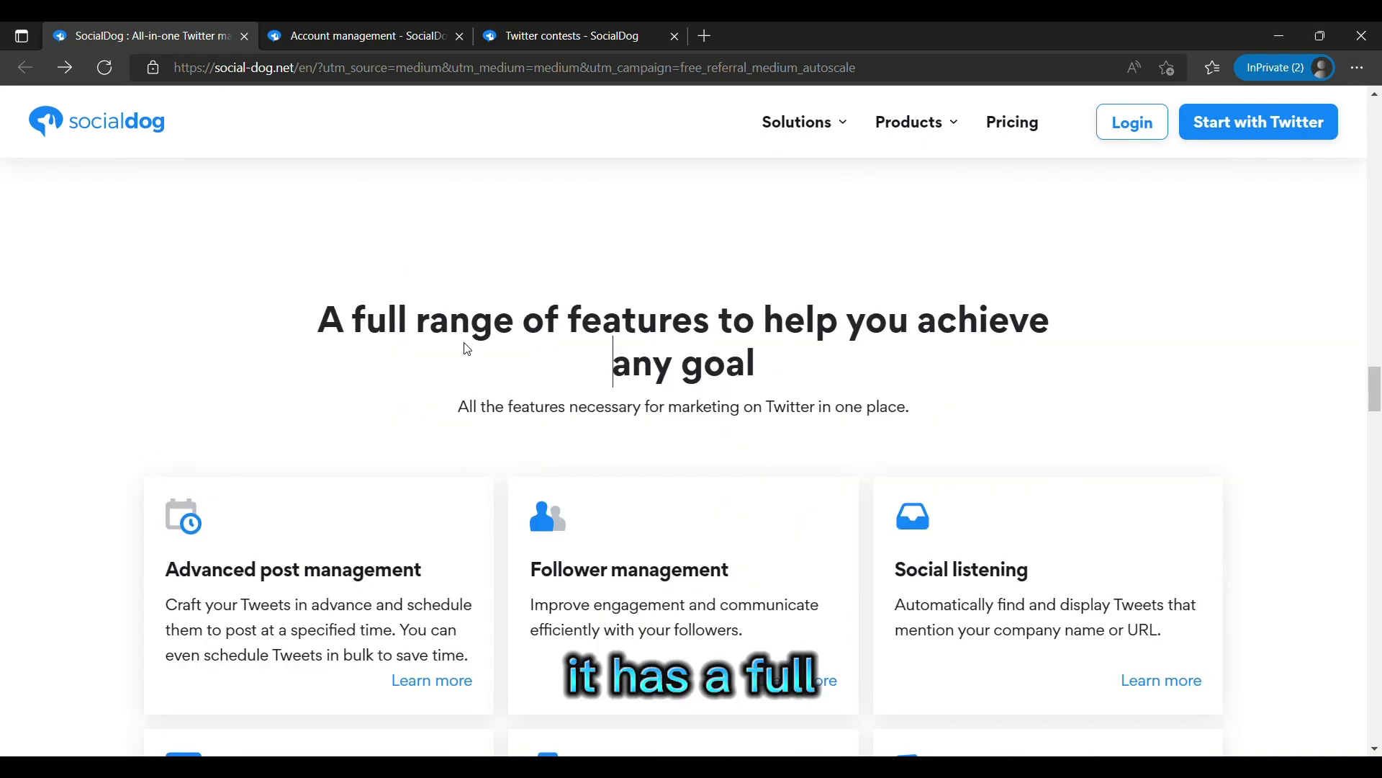
{"action": "left_click_drag", "start_coordinate": [304, 333], "coordinate": [790, 400]}
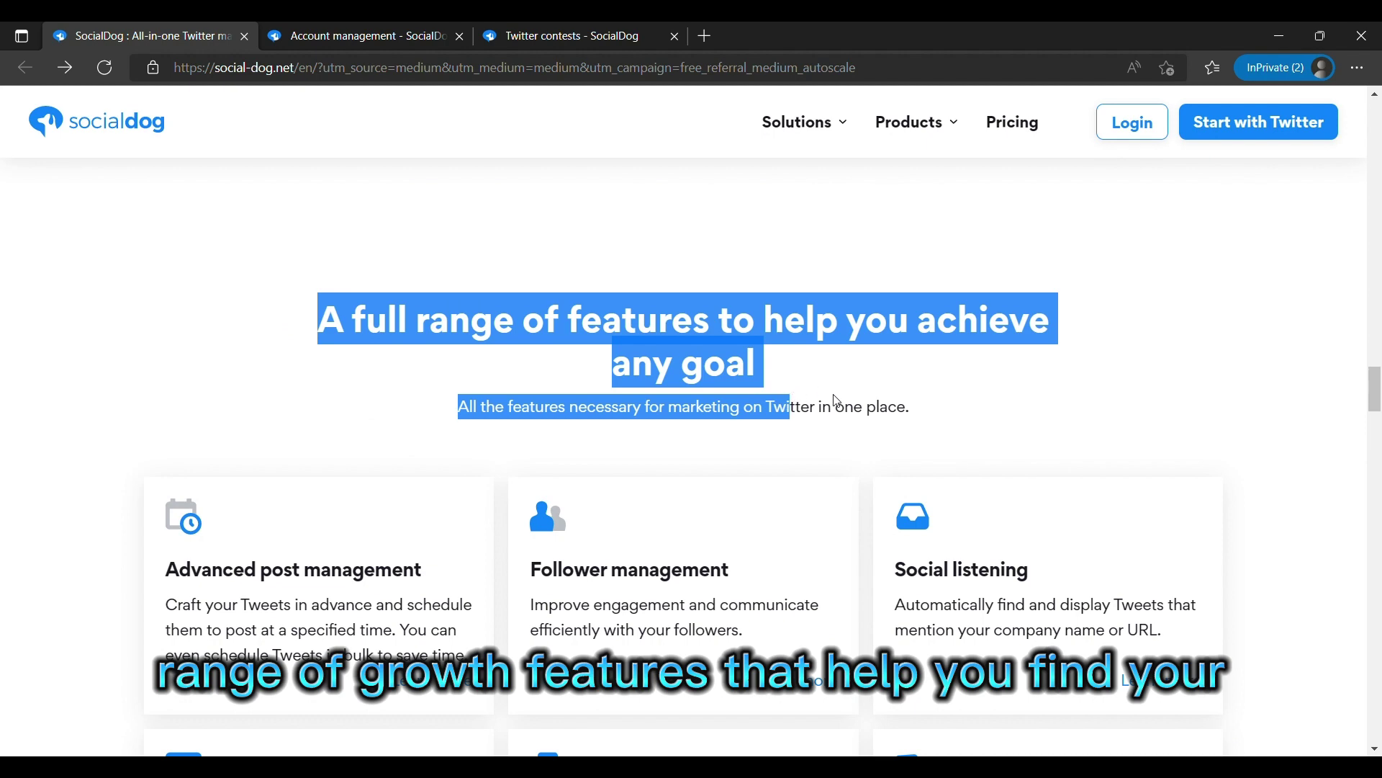
{"action": "left_click", "coordinate": [968, 397]}
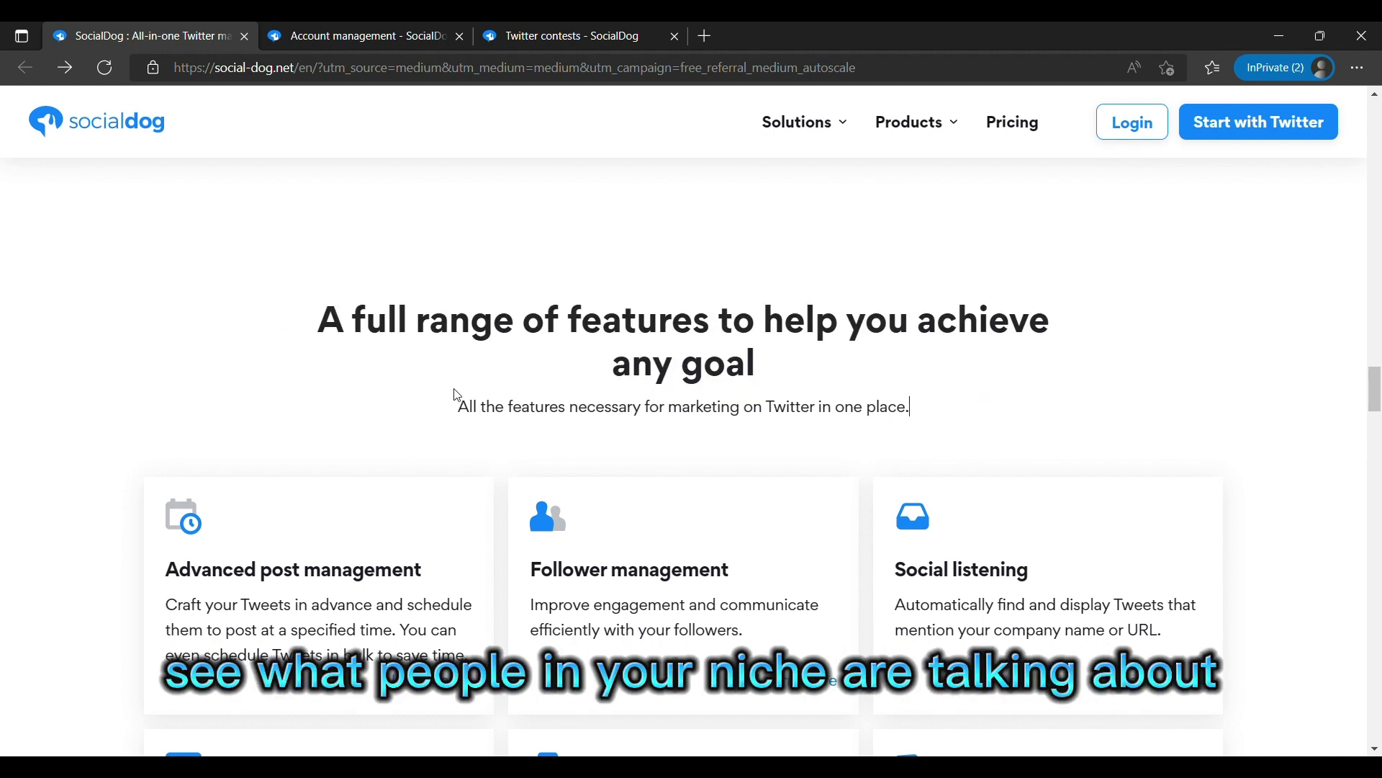
{"action": "scroll", "coordinate": [417, 392], "scroll_direction": "down", "scroll_amount": 2}
{"action": "scroll", "coordinate": [416, 394], "scroll_direction": "down", "scroll_amount": 1}
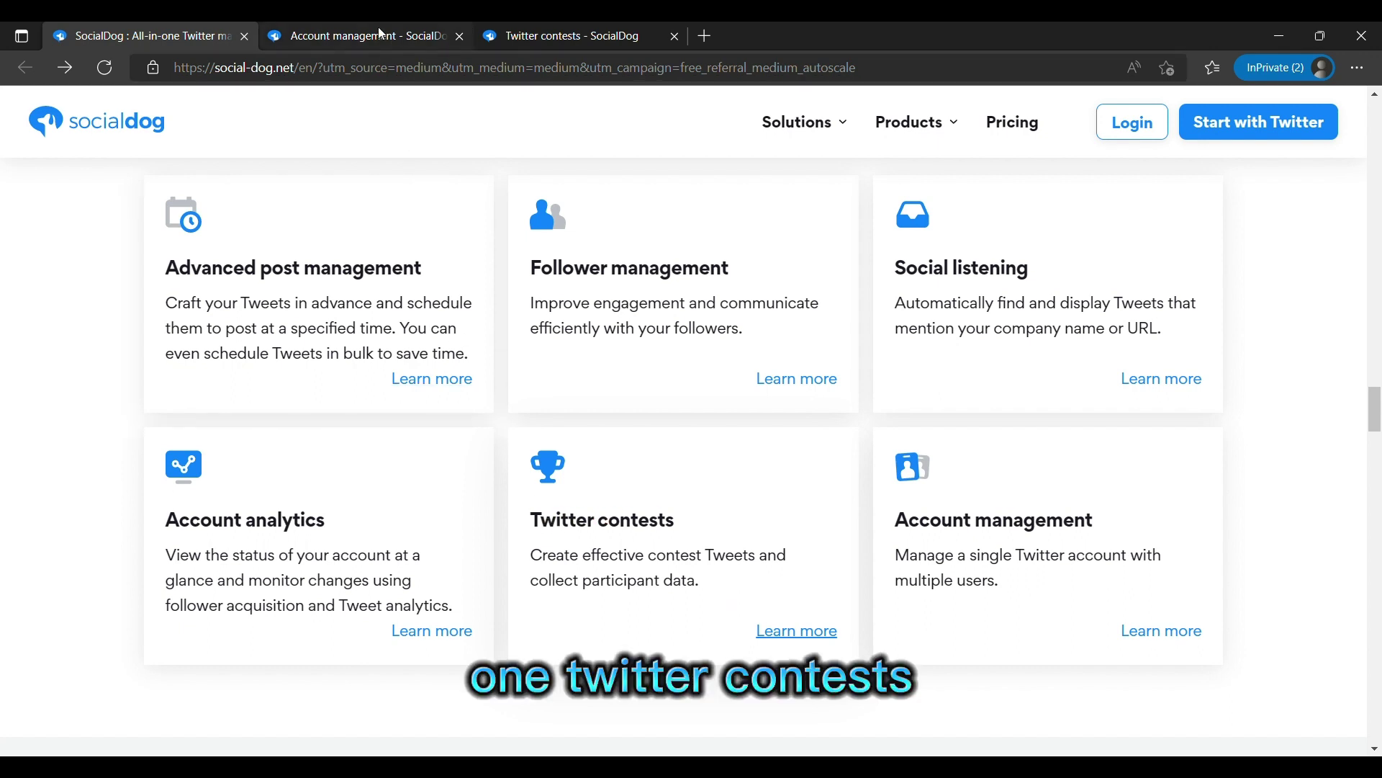
{"action": "left_click", "coordinate": [561, 36]}
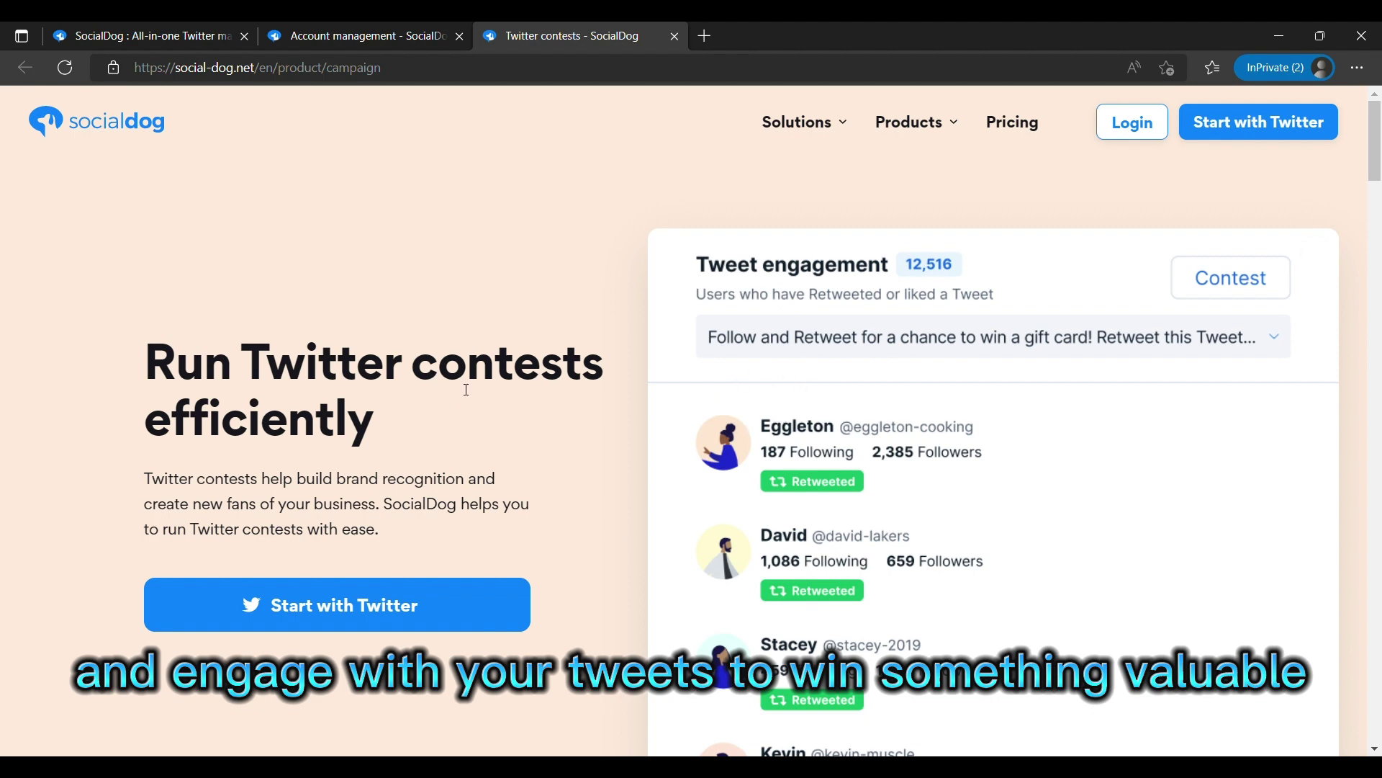
{"action": "scroll", "coordinate": [465, 390], "scroll_direction": "down", "scroll_amount": 3}
{"action": "scroll", "coordinate": [414, 417], "scroll_direction": "down", "scroll_amount": 2}
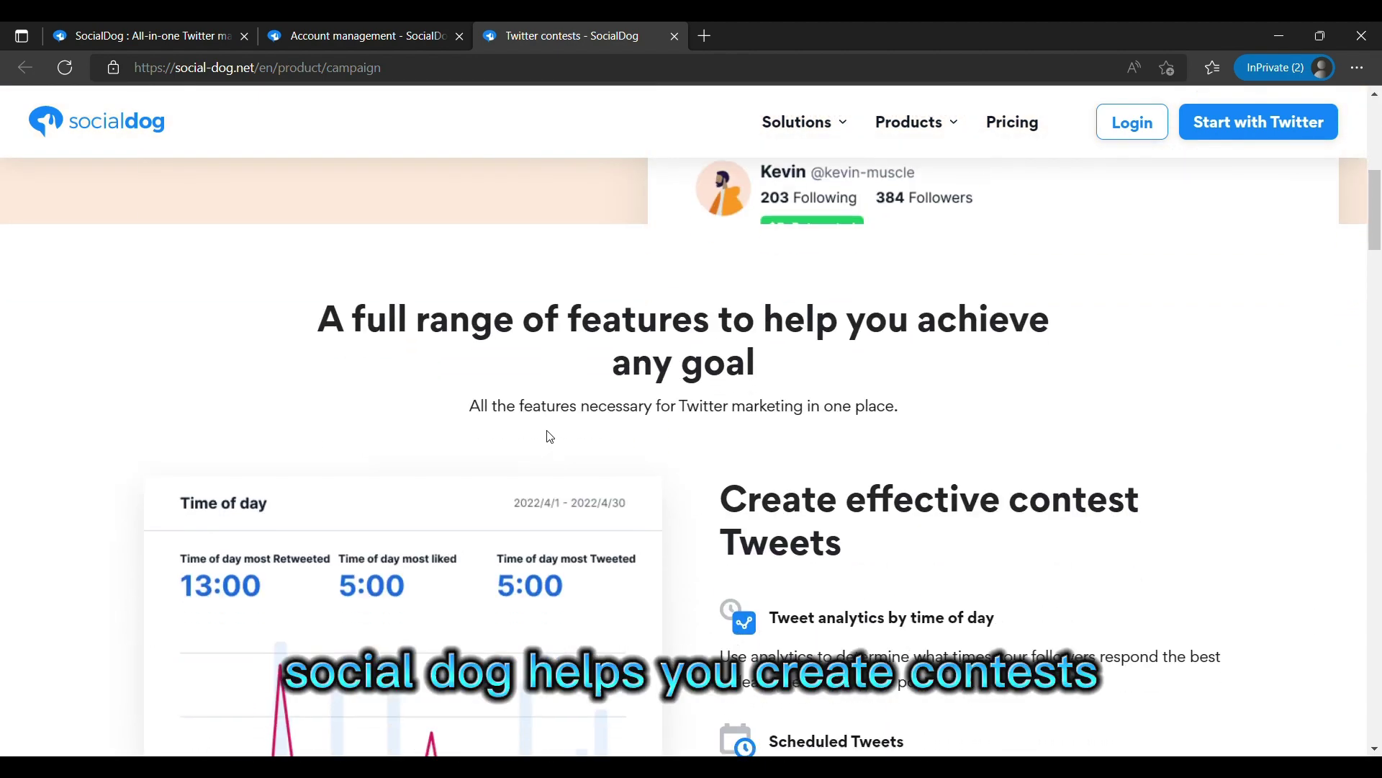
{"action": "scroll", "coordinate": [421, 418], "scroll_direction": "down", "scroll_amount": 3}
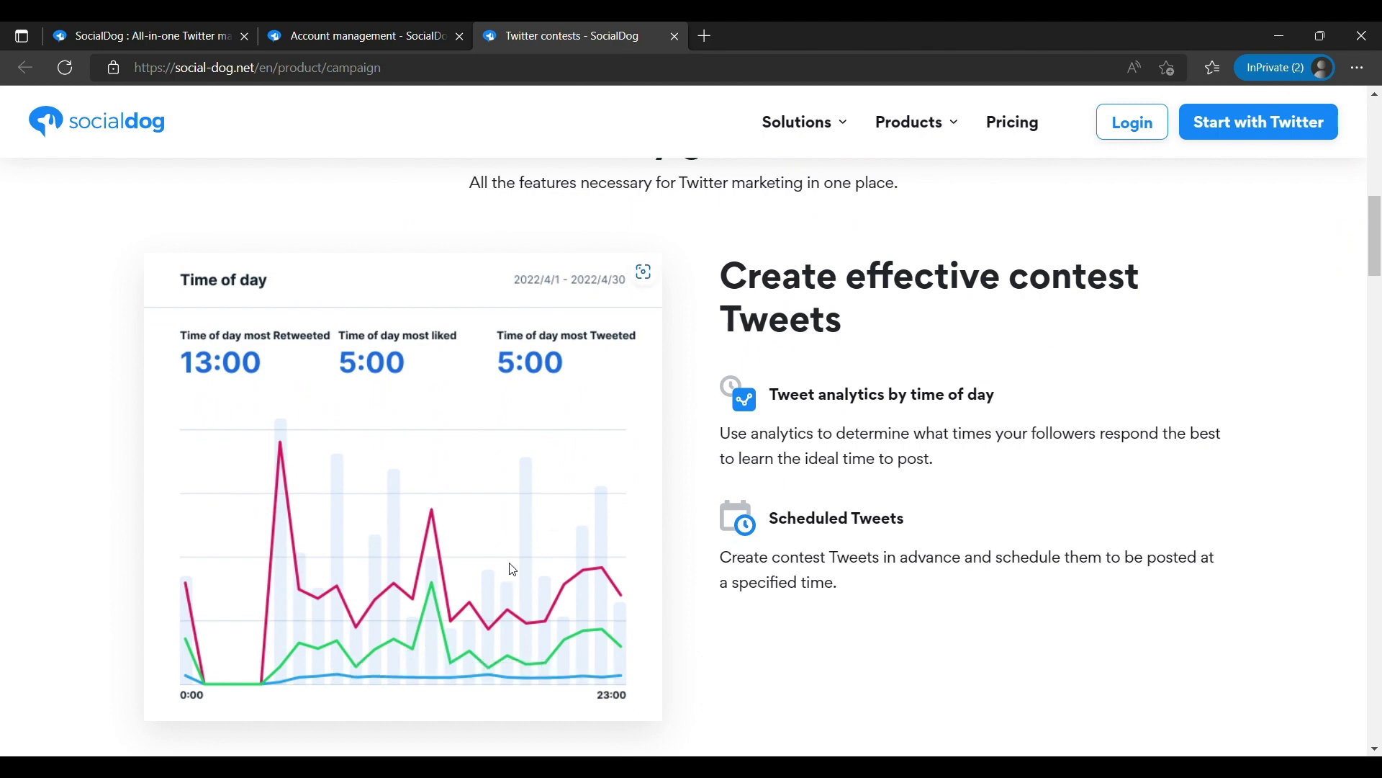
{"action": "scroll", "coordinate": [511, 570], "scroll_direction": "down", "scroll_amount": 4}
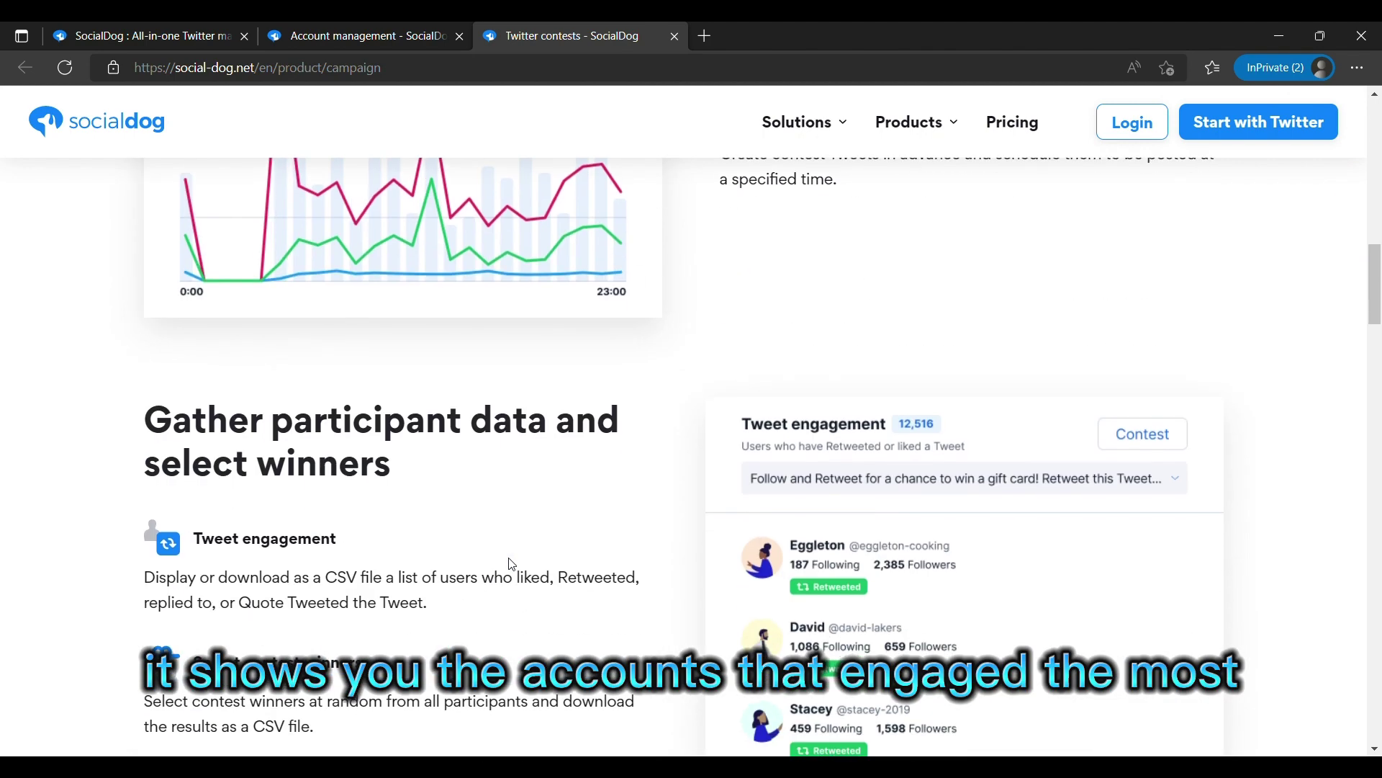
{"action": "scroll", "coordinate": [511, 563], "scroll_direction": "down", "scroll_amount": 3}
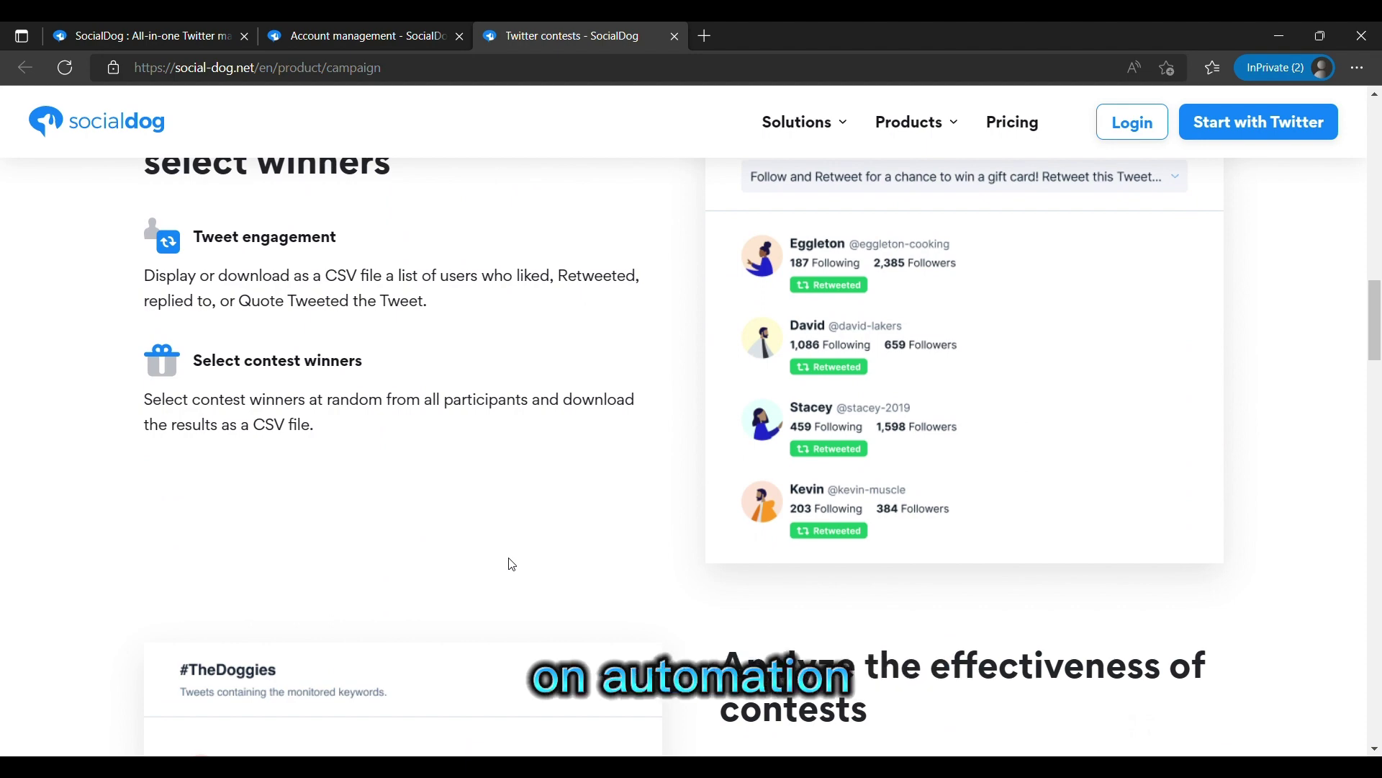
{"action": "scroll", "coordinate": [511, 563], "scroll_direction": "down", "scroll_amount": 4}
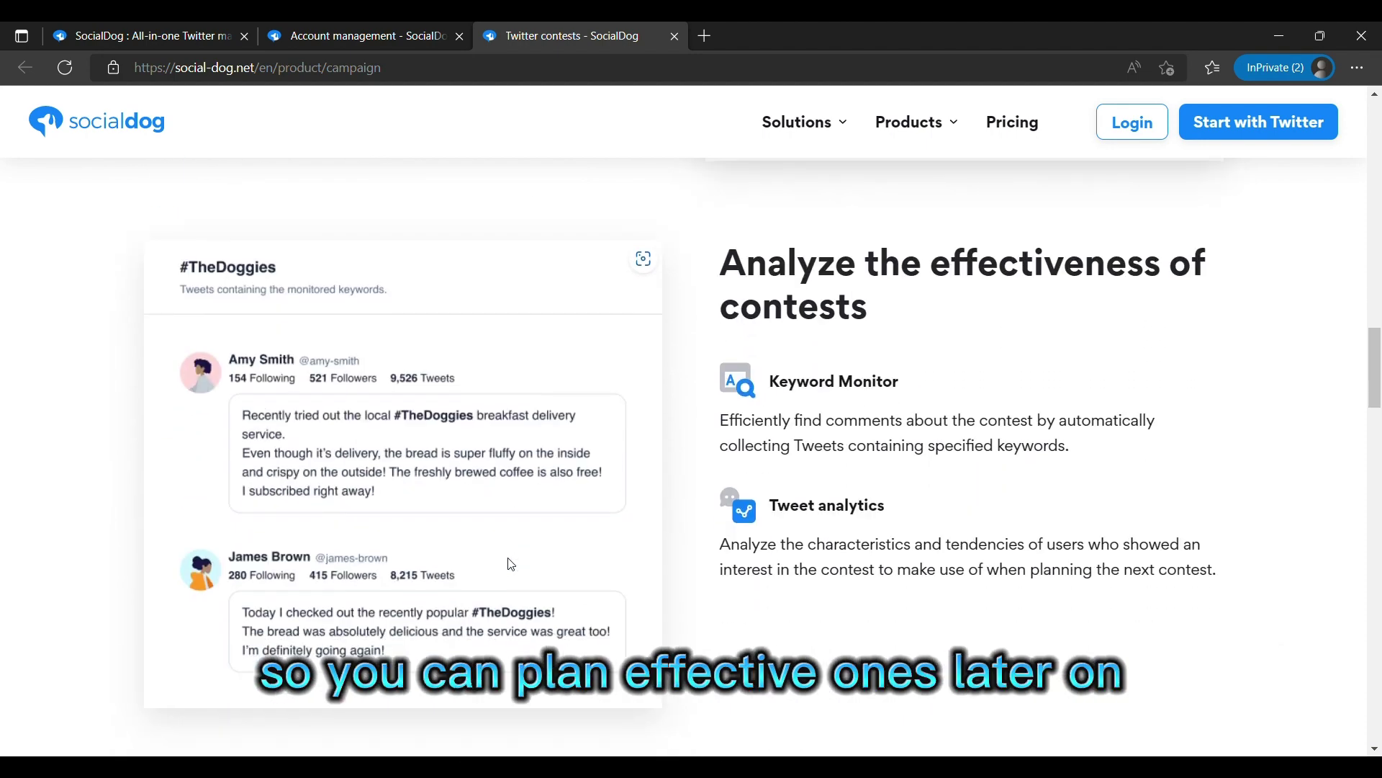
{"action": "scroll", "coordinate": [483, 519], "scroll_direction": "down", "scroll_amount": 4}
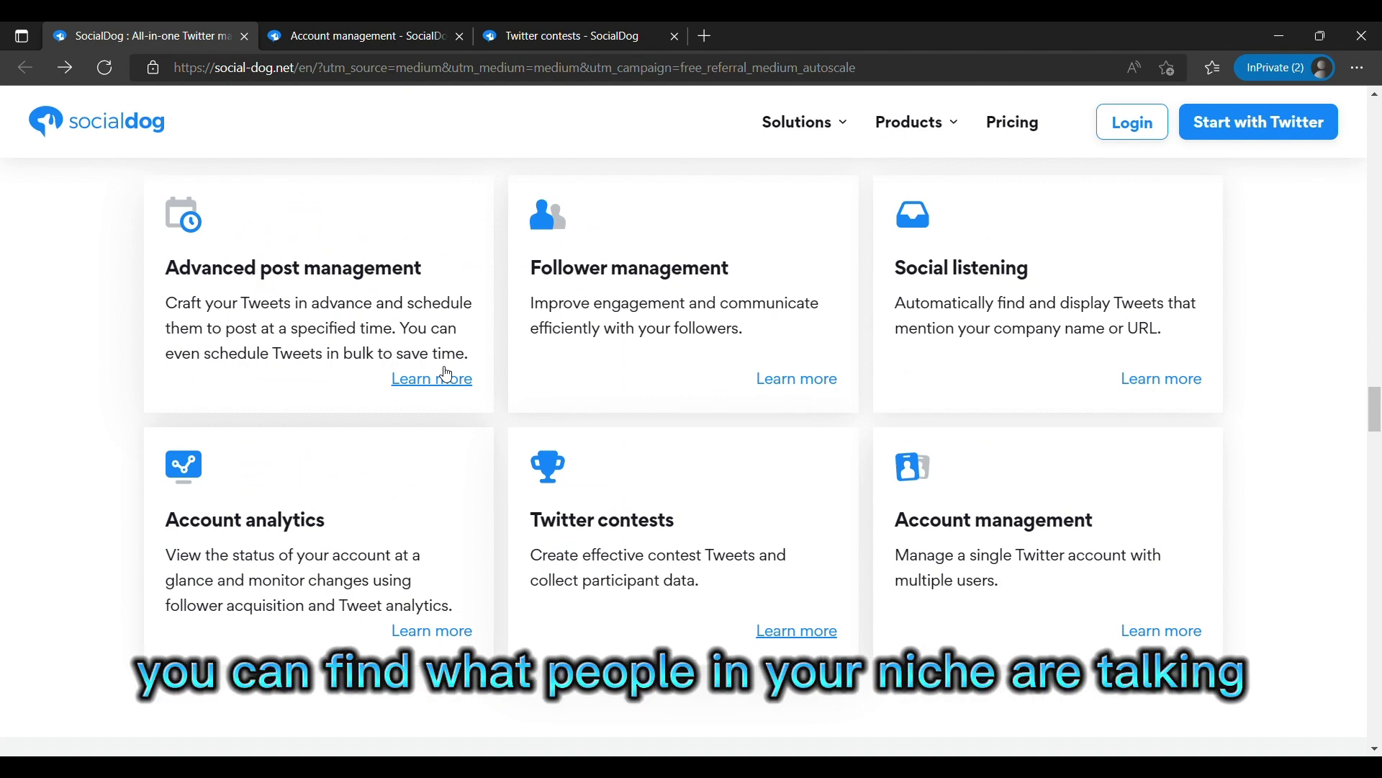
{"action": "scroll", "coordinate": [445, 371], "scroll_direction": "down", "scroll_amount": 2}
{"action": "scroll", "coordinate": [445, 372], "scroll_direction": "down", "scroll_amount": 3}
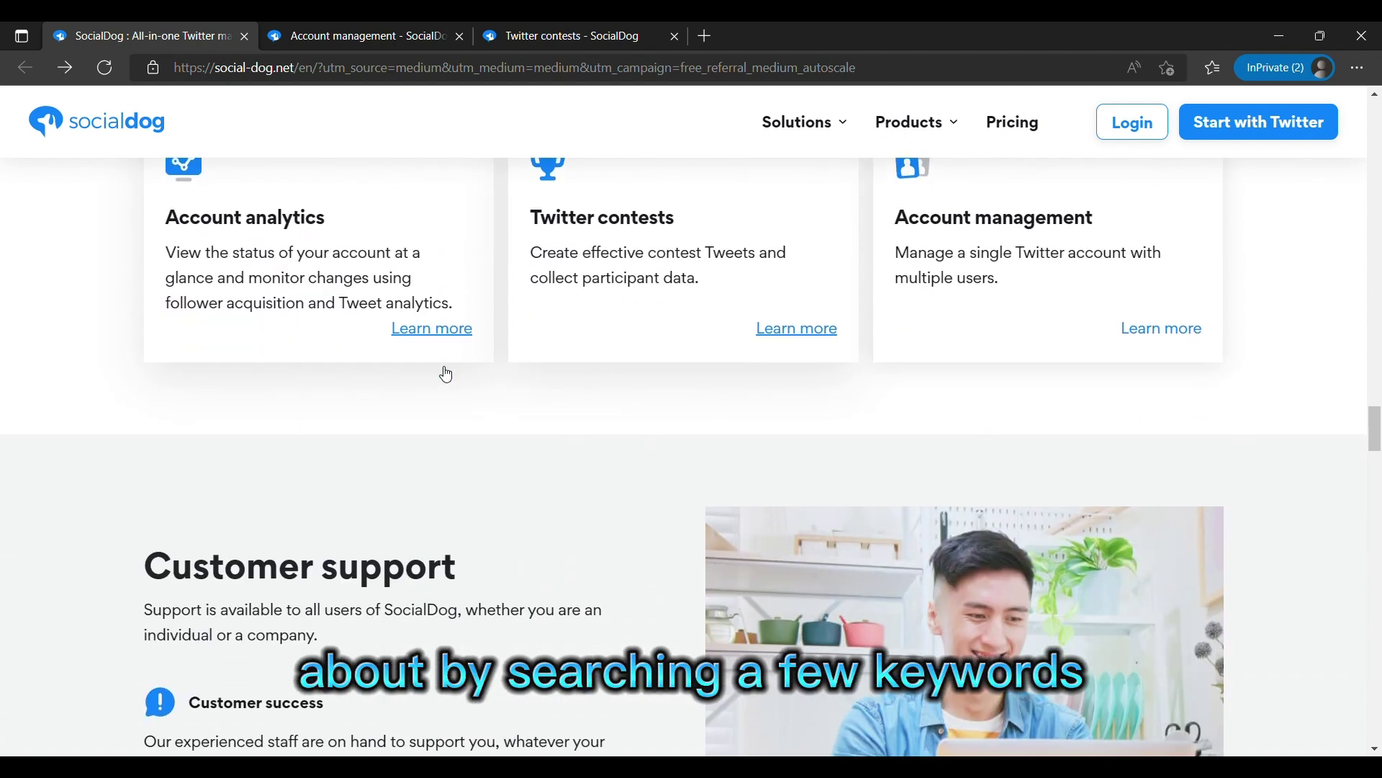
{"action": "scroll", "coordinate": [442, 371], "scroll_direction": "up", "scroll_amount": 2}
{"action": "scroll", "coordinate": [441, 372], "scroll_direction": "up", "scroll_amount": 1}
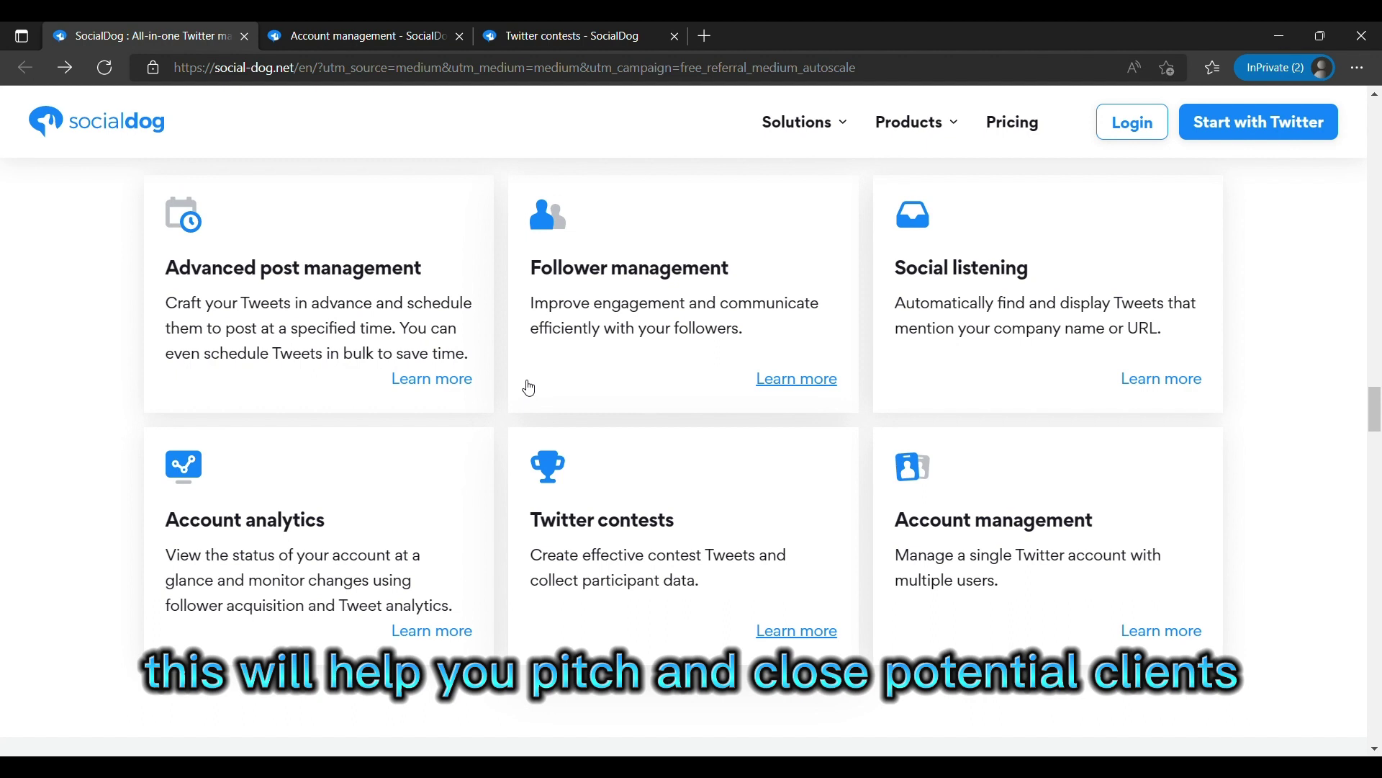
Switch to the 'Account management - SocialDog' browser tab
{"action": "left_click", "coordinate": [370, 35]}
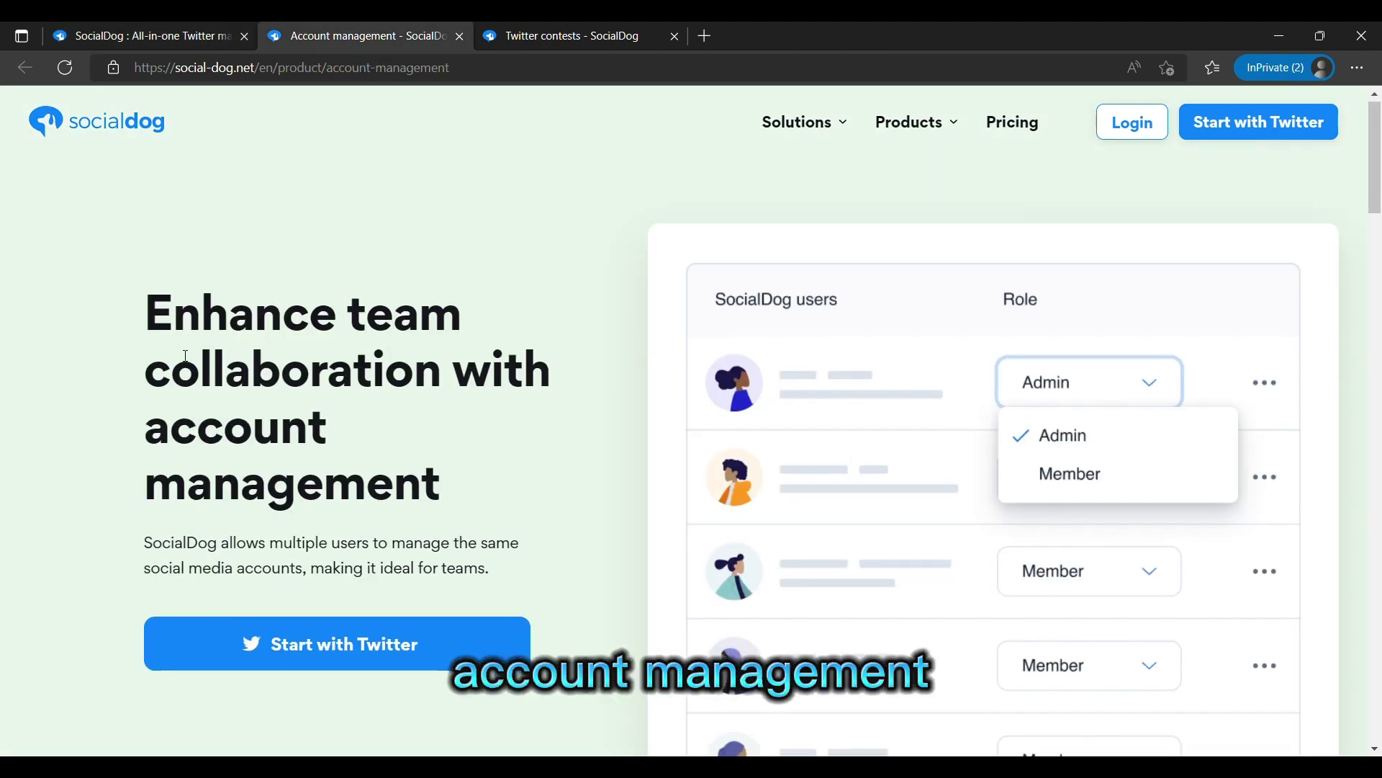
{"action": "scroll", "coordinate": [184, 355], "scroll_direction": "down", "scroll_amount": 1}
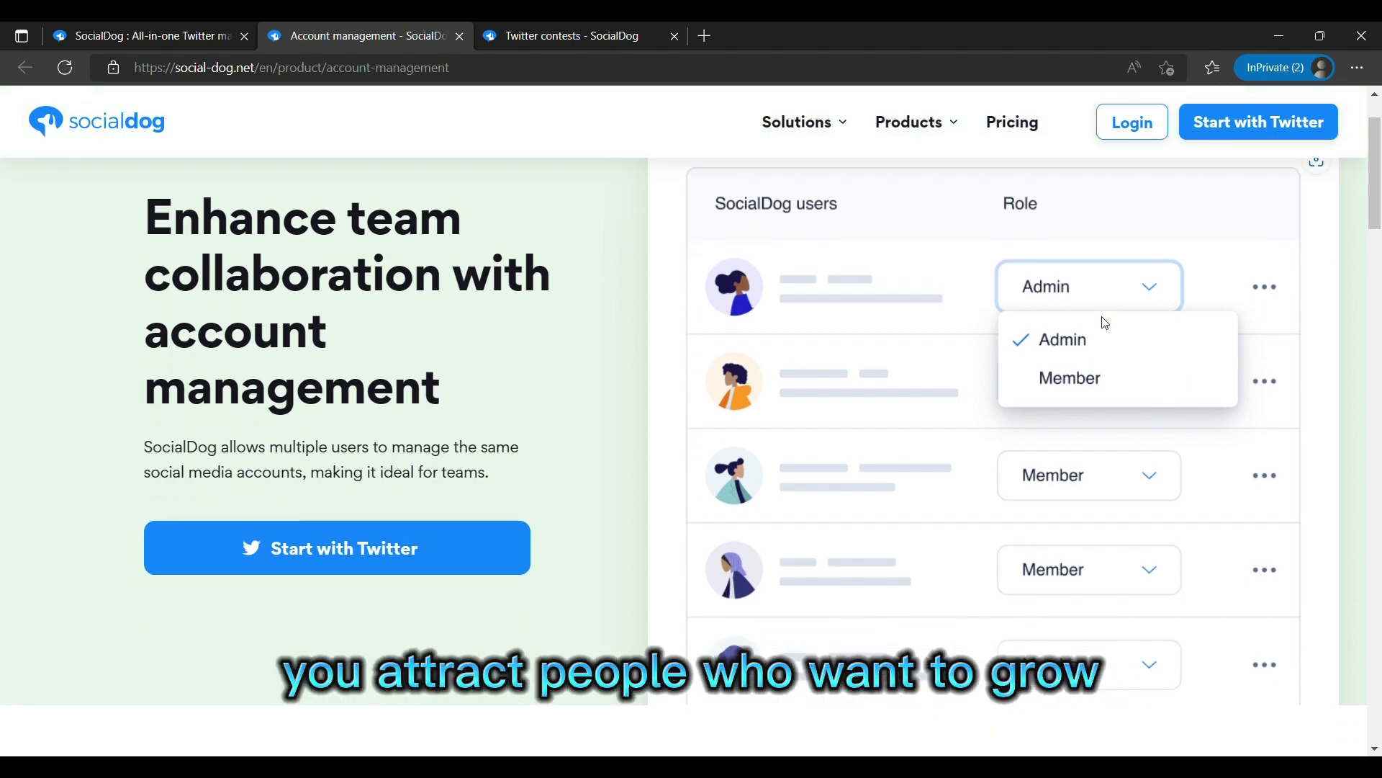
{"action": "scroll", "coordinate": [1099, 304], "scroll_direction": "down", "scroll_amount": 5}
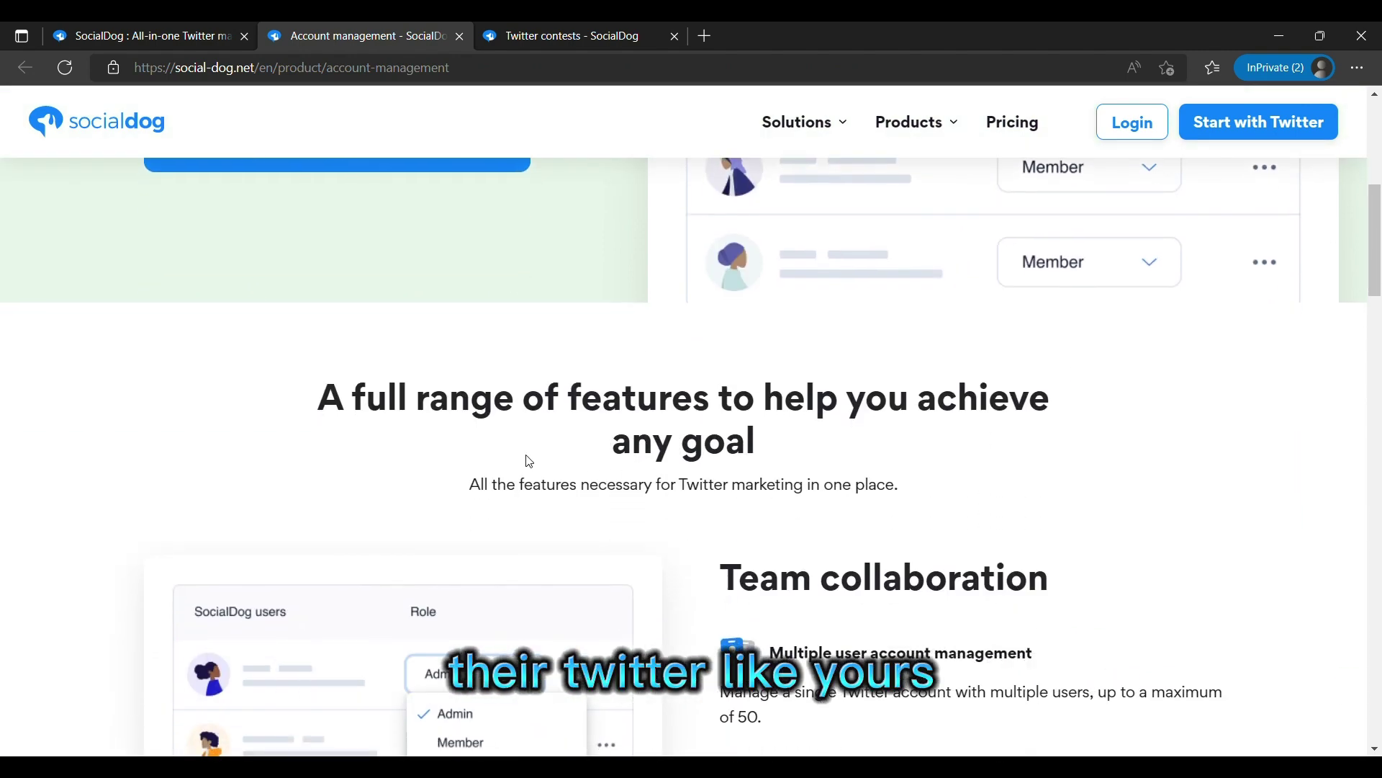
{"action": "scroll", "coordinate": [842, 432], "scroll_direction": "down", "scroll_amount": 2}
{"action": "scroll", "coordinate": [405, 507], "scroll_direction": "down", "scroll_amount": 1}
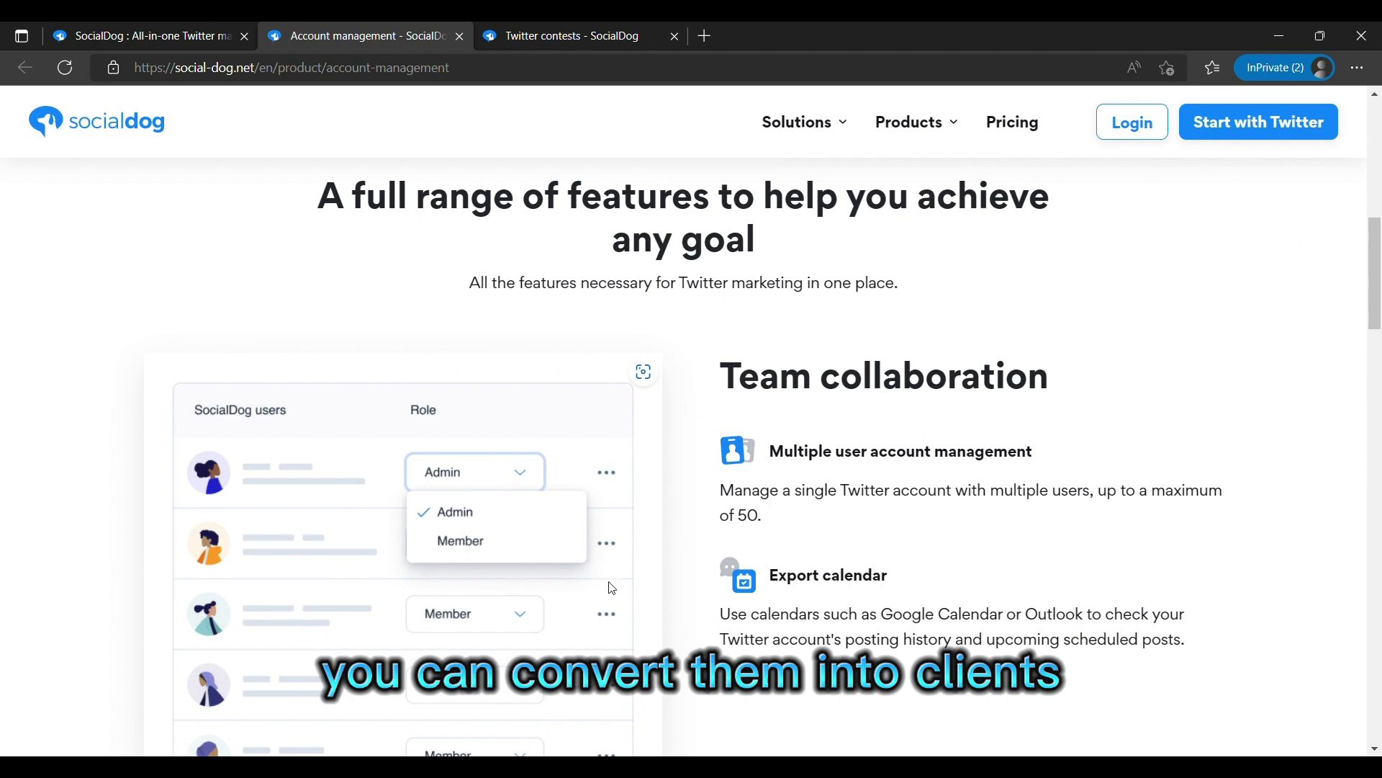
{"action": "scroll", "coordinate": [869, 414], "scroll_direction": "down", "scroll_amount": 2}
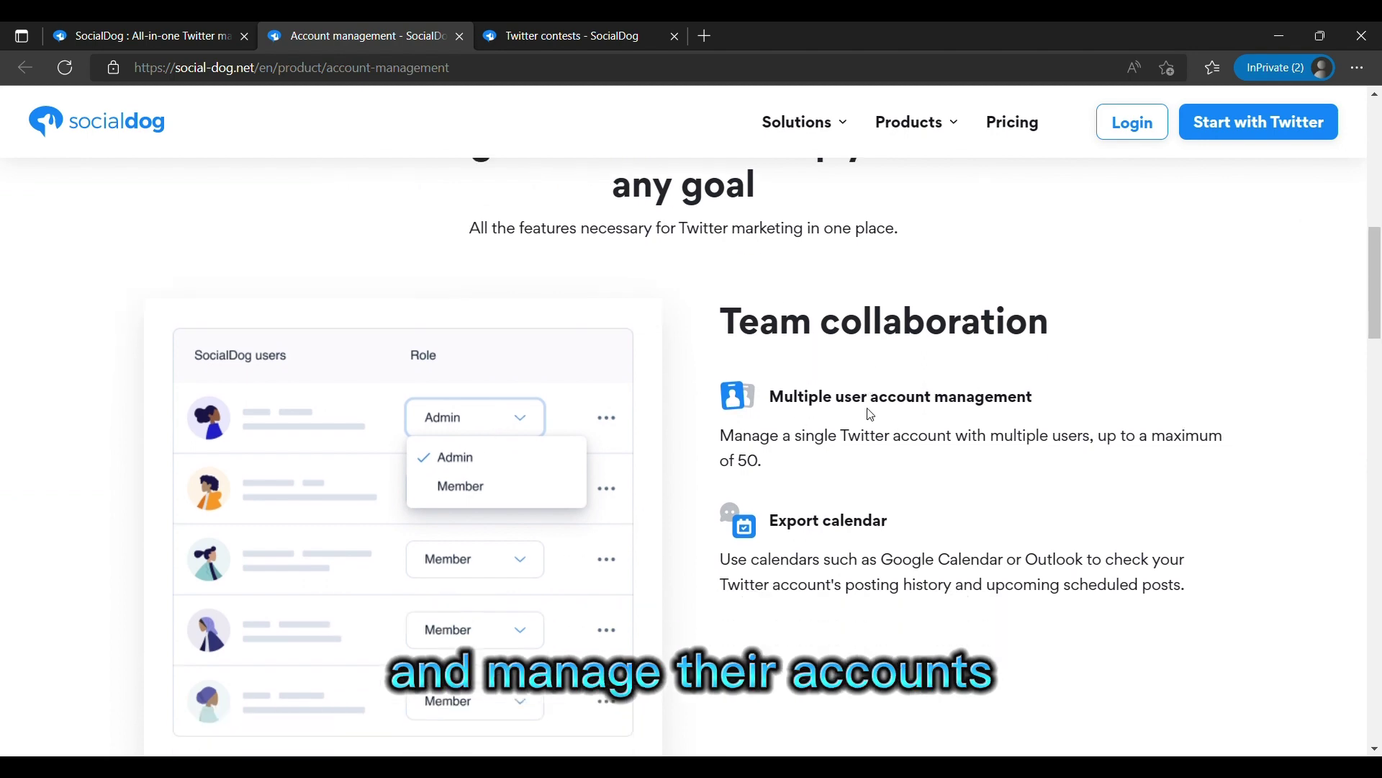
{"action": "scroll", "coordinate": [869, 413], "scroll_direction": "down", "scroll_amount": 8}
{"action": "scroll", "coordinate": [847, 421], "scroll_direction": "down", "scroll_amount": 1}
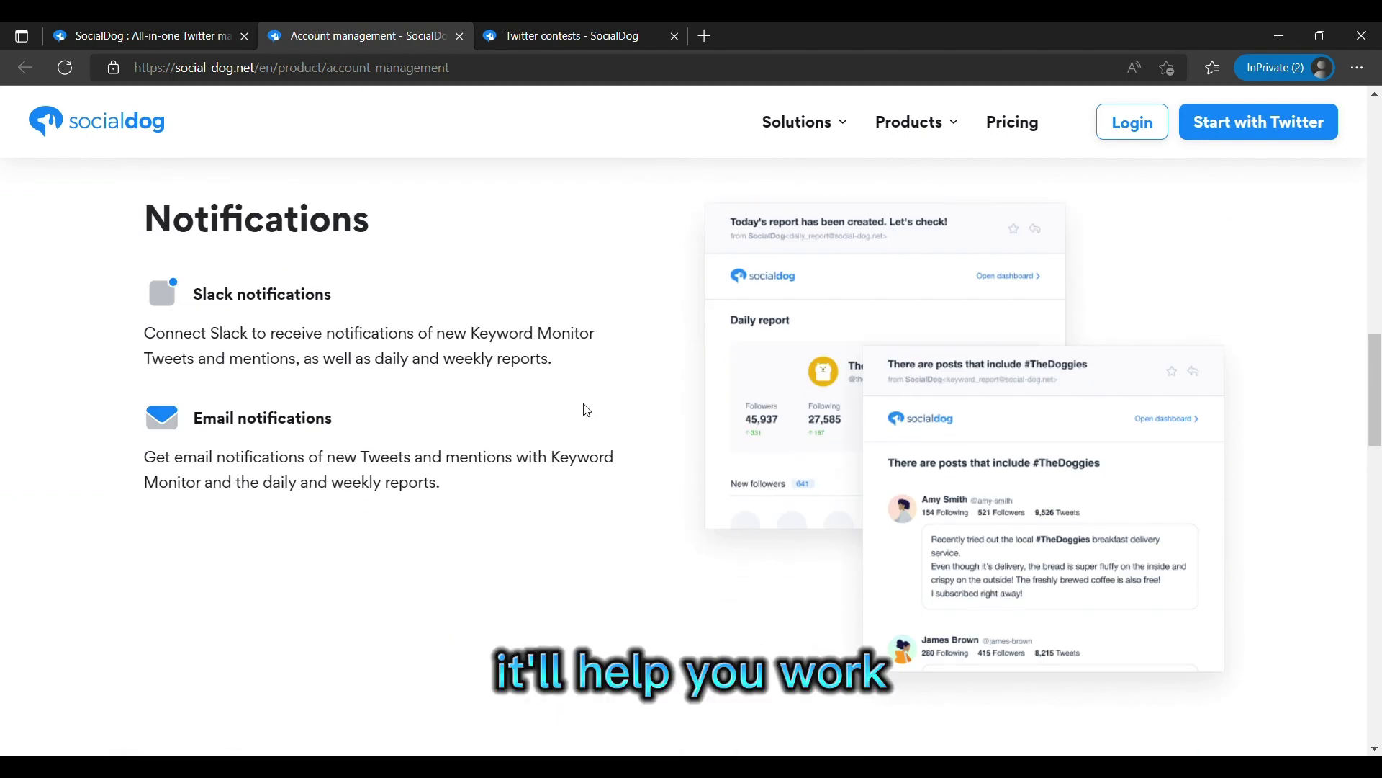
{"action": "scroll", "coordinate": [527, 449], "scroll_direction": "down", "scroll_amount": 6}
{"action": "scroll", "coordinate": [527, 450], "scroll_direction": "down", "scroll_amount": 2}
{"action": "scroll", "coordinate": [528, 449], "scroll_direction": "down", "scroll_amount": 2}
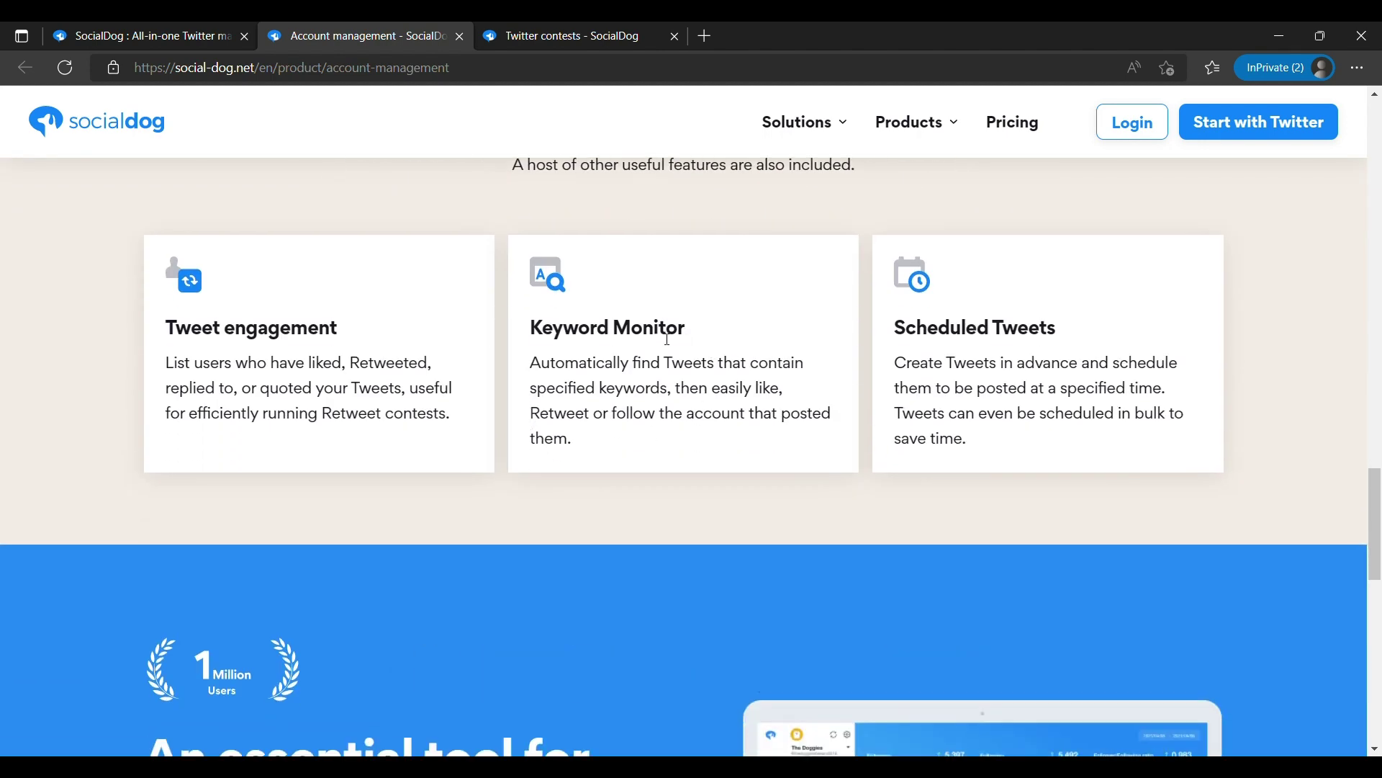
{"action": "scroll", "coordinate": [685, 401], "scroll_direction": "down", "scroll_amount": 5}
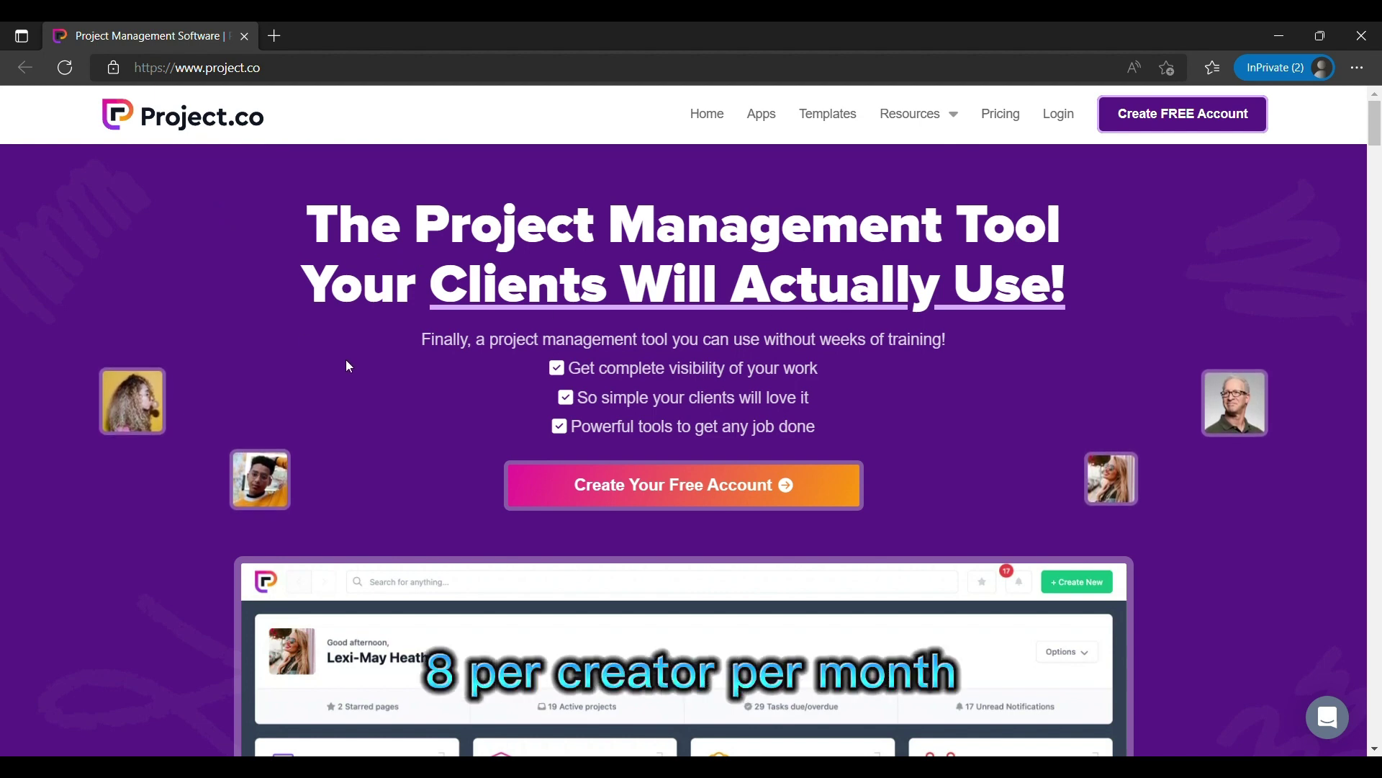
{"action": "scroll", "coordinate": [360, 391], "scroll_direction": "down", "scroll_amount": 3}
{"action": "scroll", "coordinate": [364, 397], "scroll_direction": "down", "scroll_amount": 3}
{"action": "scroll", "coordinate": [366, 402], "scroll_direction": "down", "scroll_amount": 2}
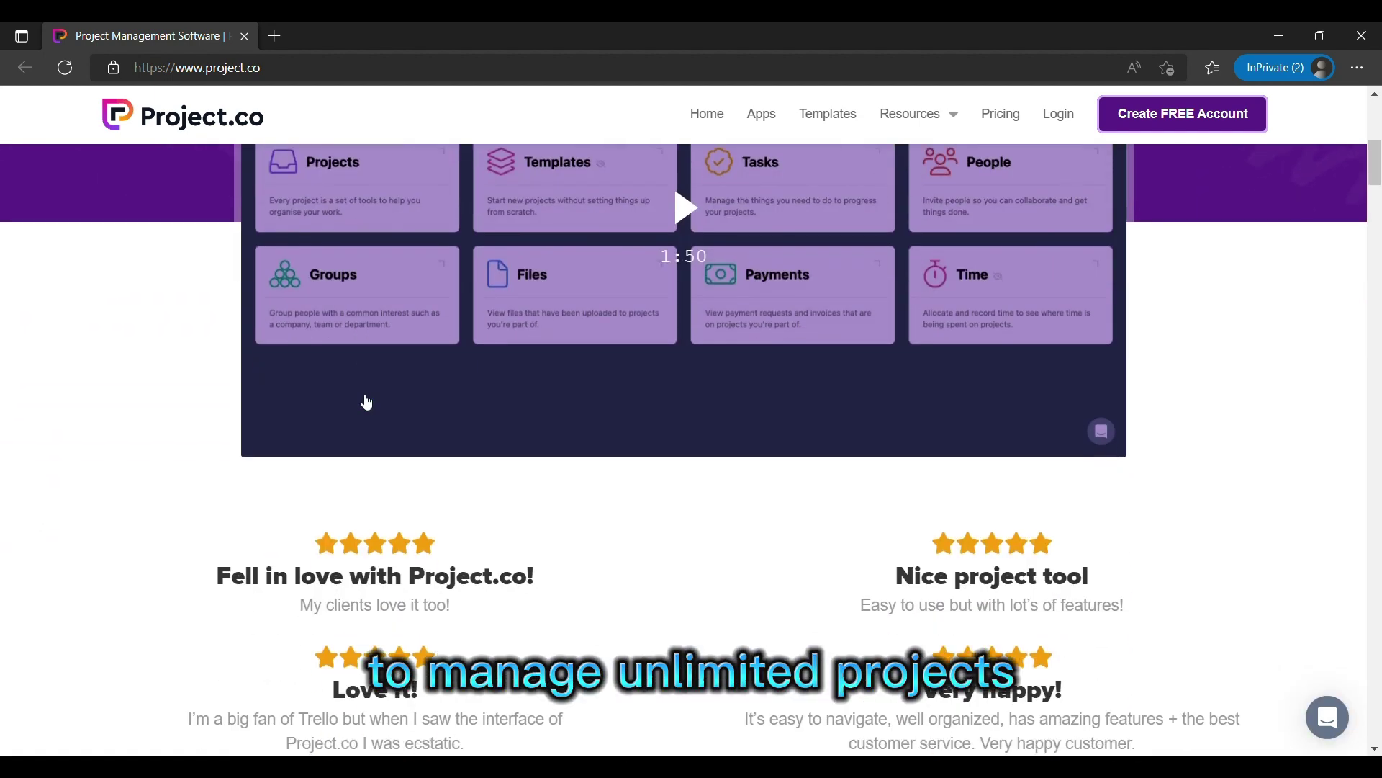
{"action": "scroll", "coordinate": [366, 404], "scroll_direction": "down", "scroll_amount": 4}
{"action": "scroll", "coordinate": [373, 399], "scroll_direction": "down", "scroll_amount": 4}
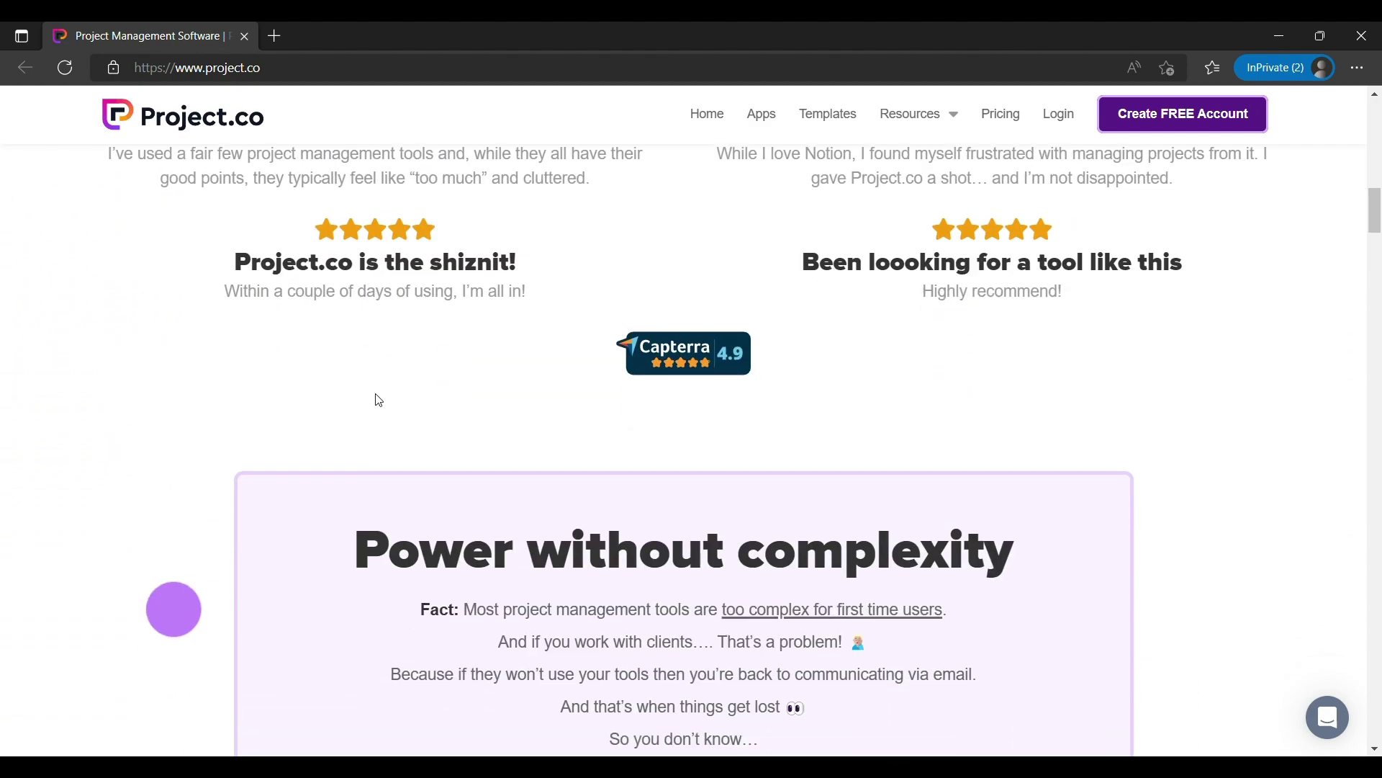
{"action": "scroll", "coordinate": [382, 402], "scroll_direction": "down", "scroll_amount": 2}
{"action": "scroll", "coordinate": [381, 403], "scroll_direction": "down", "scroll_amount": 2}
{"action": "scroll", "coordinate": [375, 403], "scroll_direction": "down", "scroll_amount": 1}
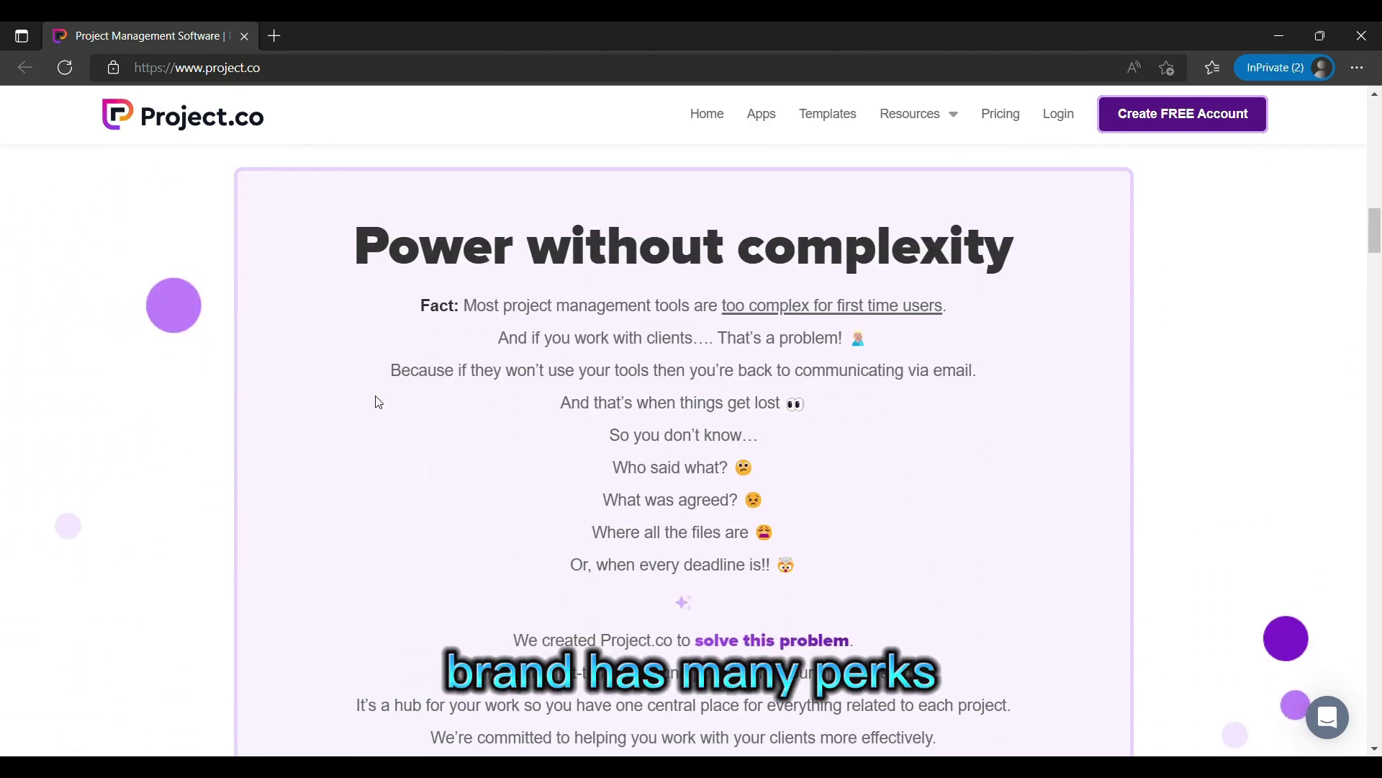
{"action": "scroll", "coordinate": [375, 403], "scroll_direction": "down", "scroll_amount": 2}
{"action": "scroll", "coordinate": [375, 402], "scroll_direction": "down", "scroll_amount": 3}
{"action": "scroll", "coordinate": [376, 402], "scroll_direction": "down", "scroll_amount": 3}
{"action": "scroll", "coordinate": [375, 402], "scroll_direction": "down", "scroll_amount": 3}
{"action": "scroll", "coordinate": [382, 405], "scroll_direction": "down", "scroll_amount": 3}
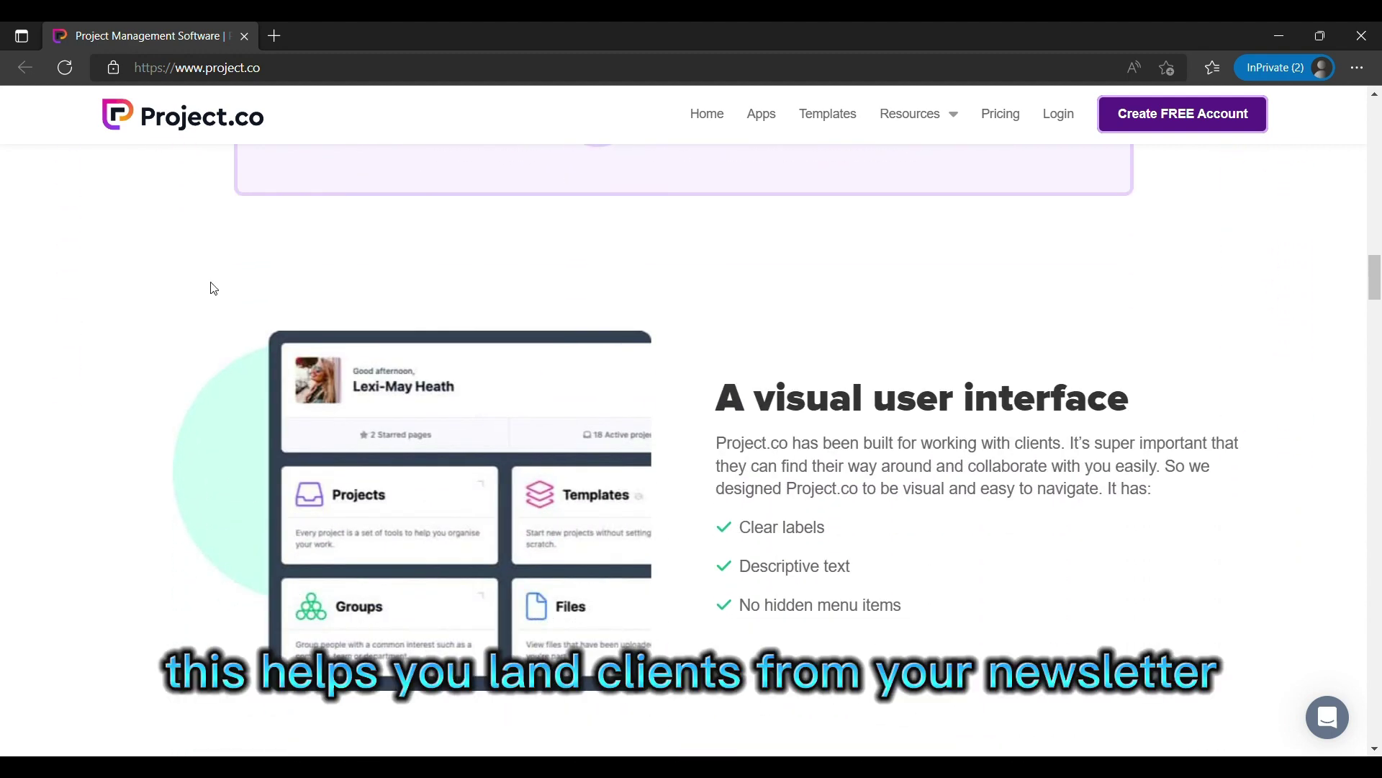
{"action": "scroll", "coordinate": [212, 287], "scroll_direction": "down", "scroll_amount": 2}
{"action": "scroll", "coordinate": [212, 287], "scroll_direction": "down", "scroll_amount": 2}
{"action": "scroll", "coordinate": [212, 288], "scroll_direction": "down", "scroll_amount": 2}
{"action": "scroll", "coordinate": [215, 292], "scroll_direction": "down", "scroll_amount": 2}
{"action": "scroll", "coordinate": [219, 298], "scroll_direction": "down", "scroll_amount": 3}
{"action": "scroll", "coordinate": [219, 298], "scroll_direction": "down", "scroll_amount": 2}
{"action": "scroll", "coordinate": [220, 297], "scroll_direction": "down", "scroll_amount": 3}
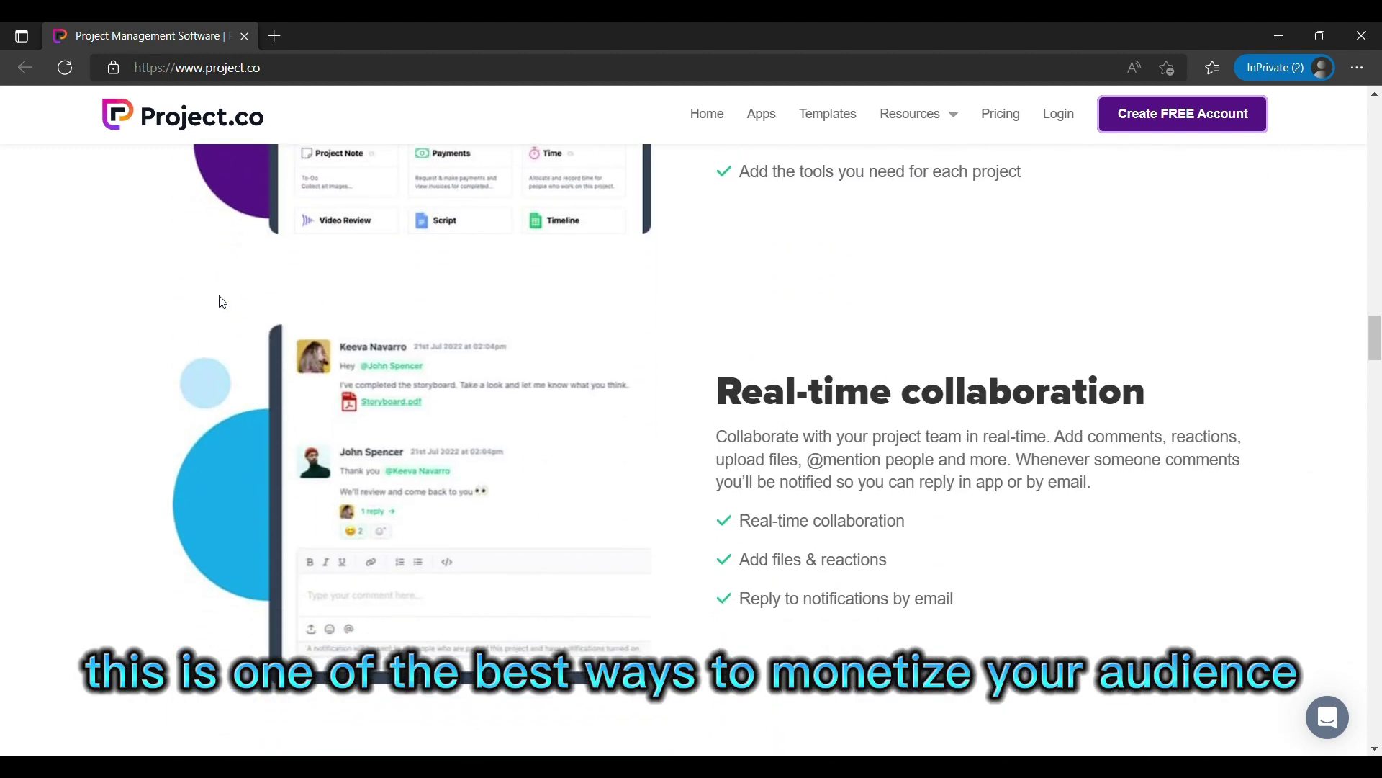
{"action": "scroll", "coordinate": [222, 301], "scroll_direction": "down", "scroll_amount": 2}
{"action": "scroll", "coordinate": [219, 301], "scroll_direction": "down", "scroll_amount": 3}
{"action": "scroll", "coordinate": [220, 301], "scroll_direction": "down", "scroll_amount": 2}
{"action": "scroll", "coordinate": [219, 301], "scroll_direction": "down", "scroll_amount": 2}
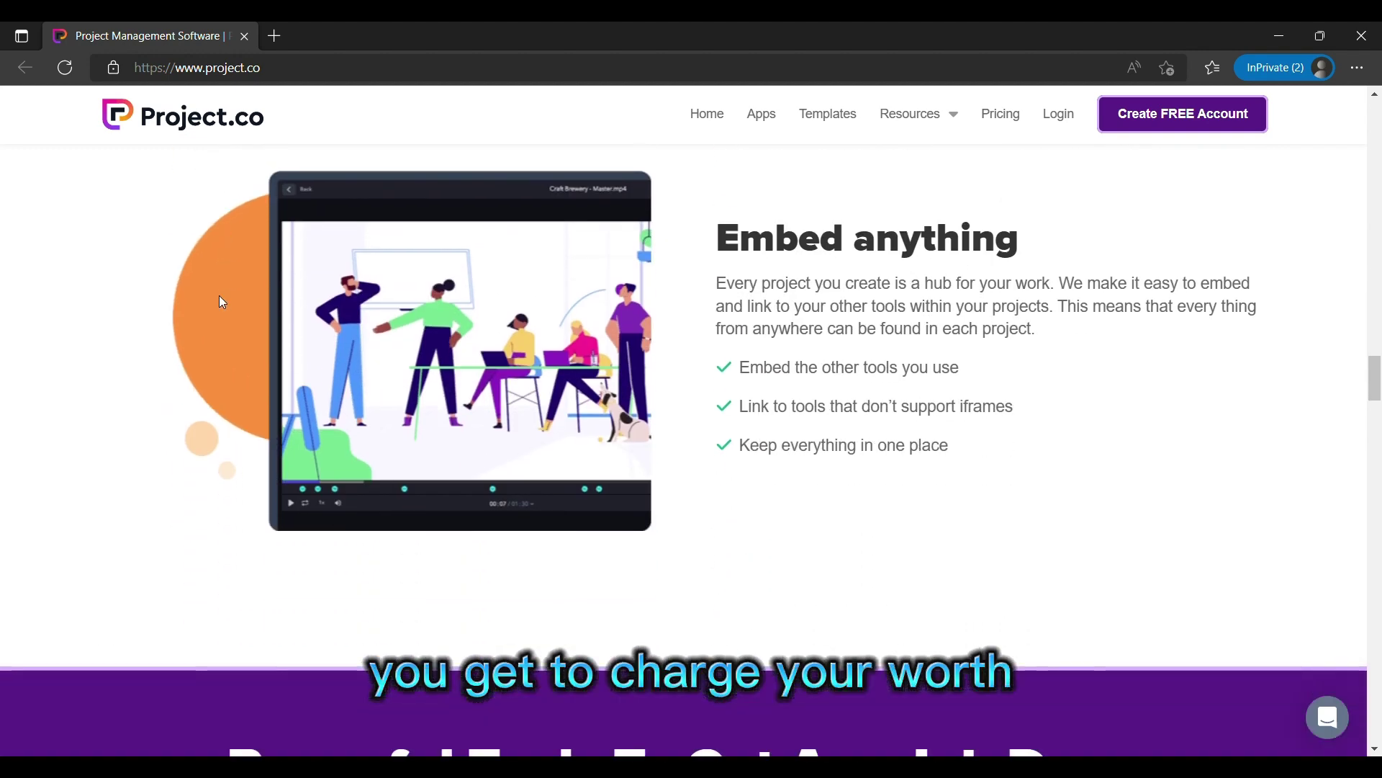
{"action": "scroll", "coordinate": [219, 301], "scroll_direction": "down", "scroll_amount": 3}
{"action": "scroll", "coordinate": [219, 300], "scroll_direction": "down", "scroll_amount": 2}
{"action": "scroll", "coordinate": [219, 301], "scroll_direction": "down", "scroll_amount": 3}
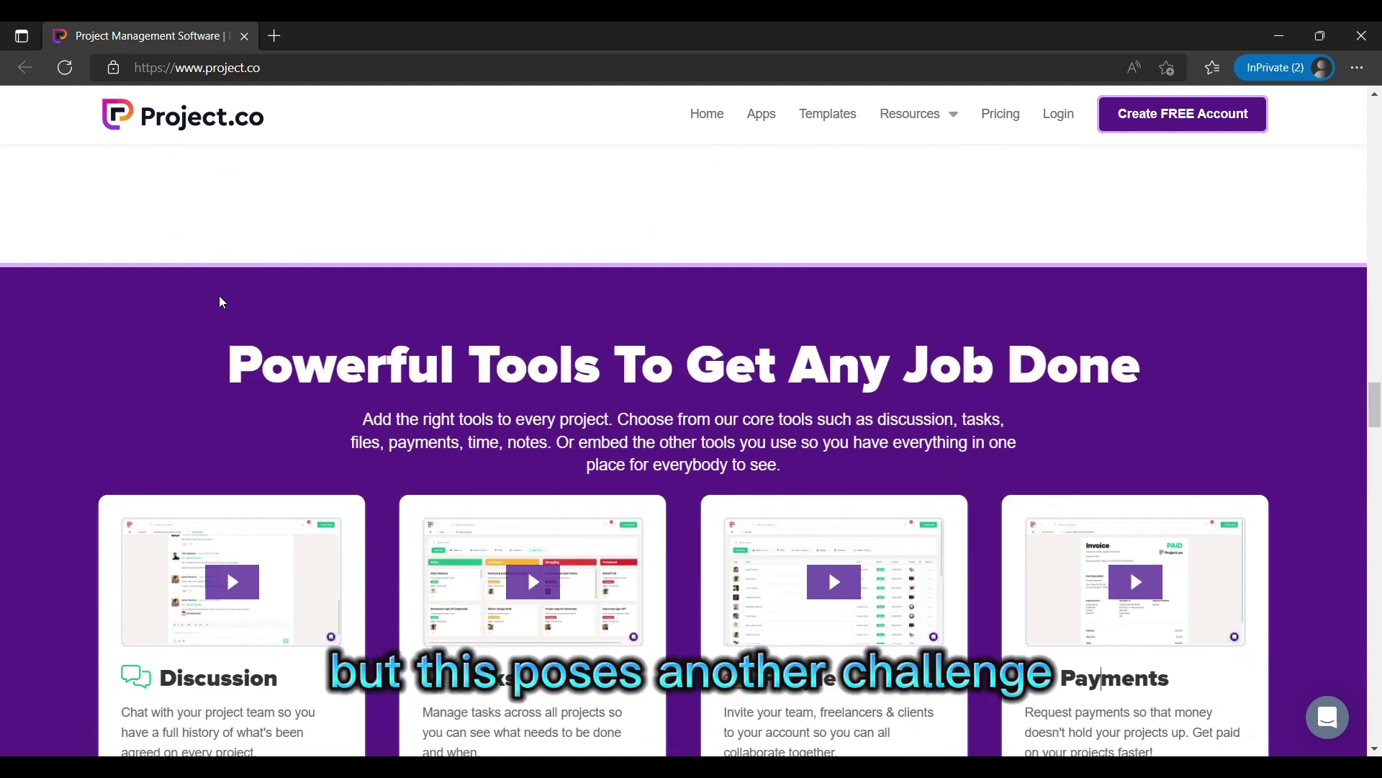
{"action": "scroll", "coordinate": [219, 300], "scroll_direction": "down", "scroll_amount": 1}
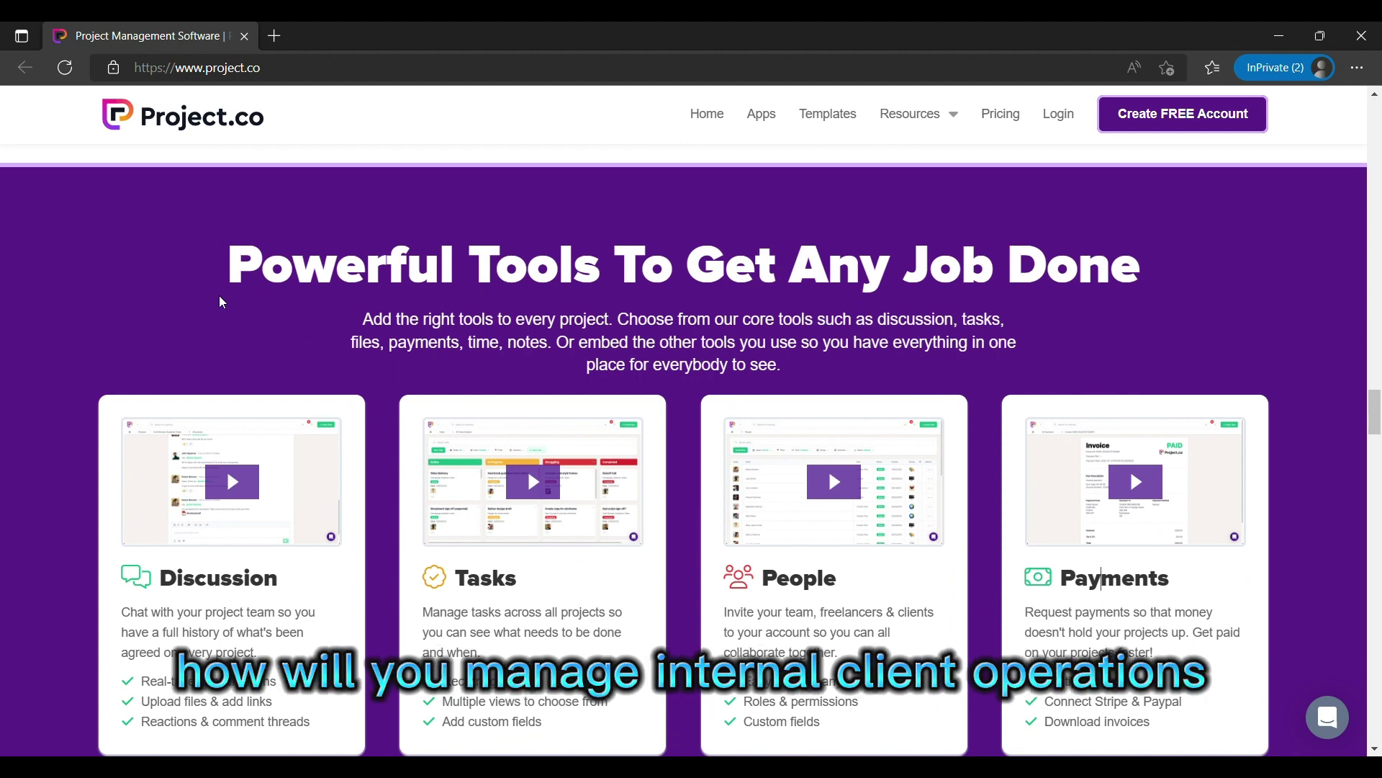
{"action": "scroll", "coordinate": [219, 301], "scroll_direction": "down", "scroll_amount": 1}
{"action": "scroll", "coordinate": [220, 301], "scroll_direction": "up", "scroll_amount": 1}
{"action": "scroll", "coordinate": [220, 300], "scroll_direction": "up", "scroll_amount": 1}
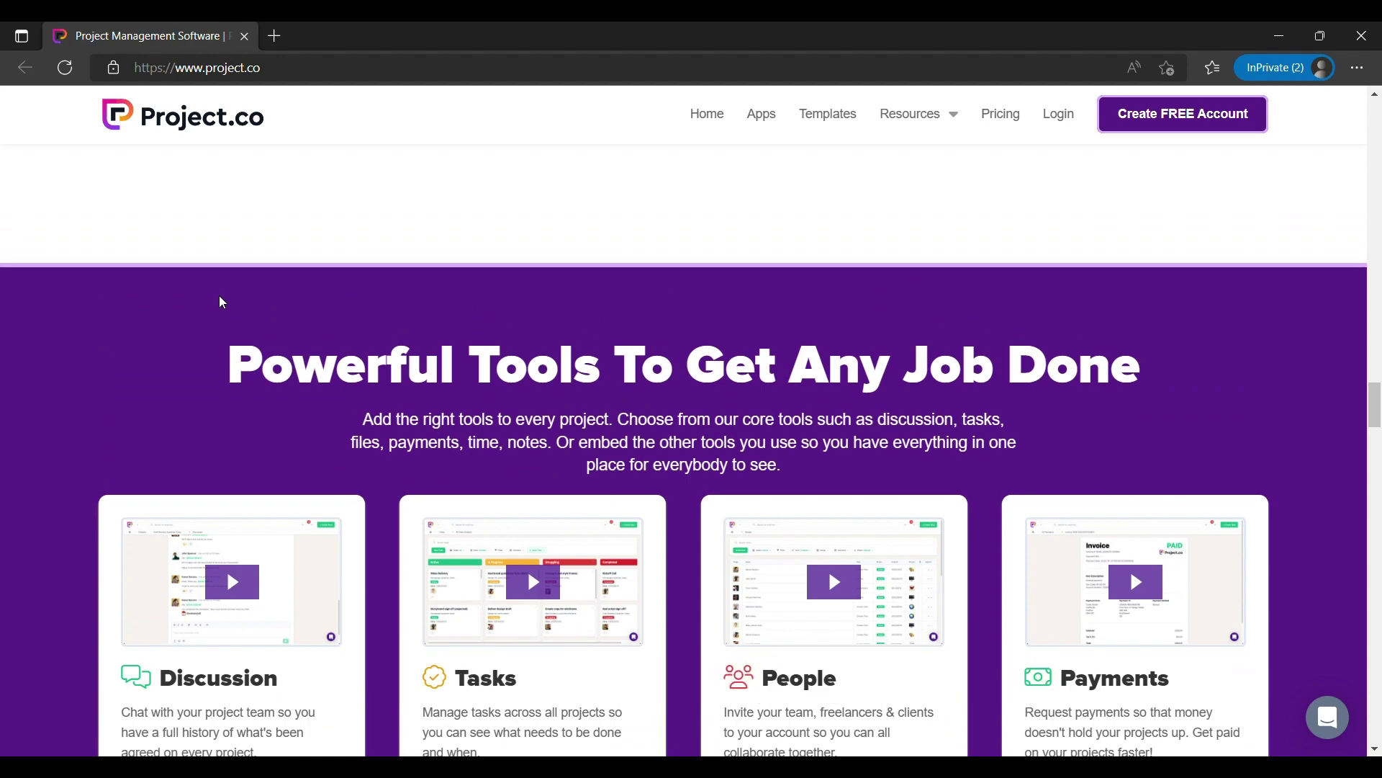
{"action": "scroll", "coordinate": [220, 300], "scroll_direction": "up", "scroll_amount": 1}
{"action": "scroll", "coordinate": [220, 300], "scroll_direction": "down", "scroll_amount": 1}
{"action": "scroll", "coordinate": [220, 300], "scroll_direction": "down", "scroll_amount": 1}
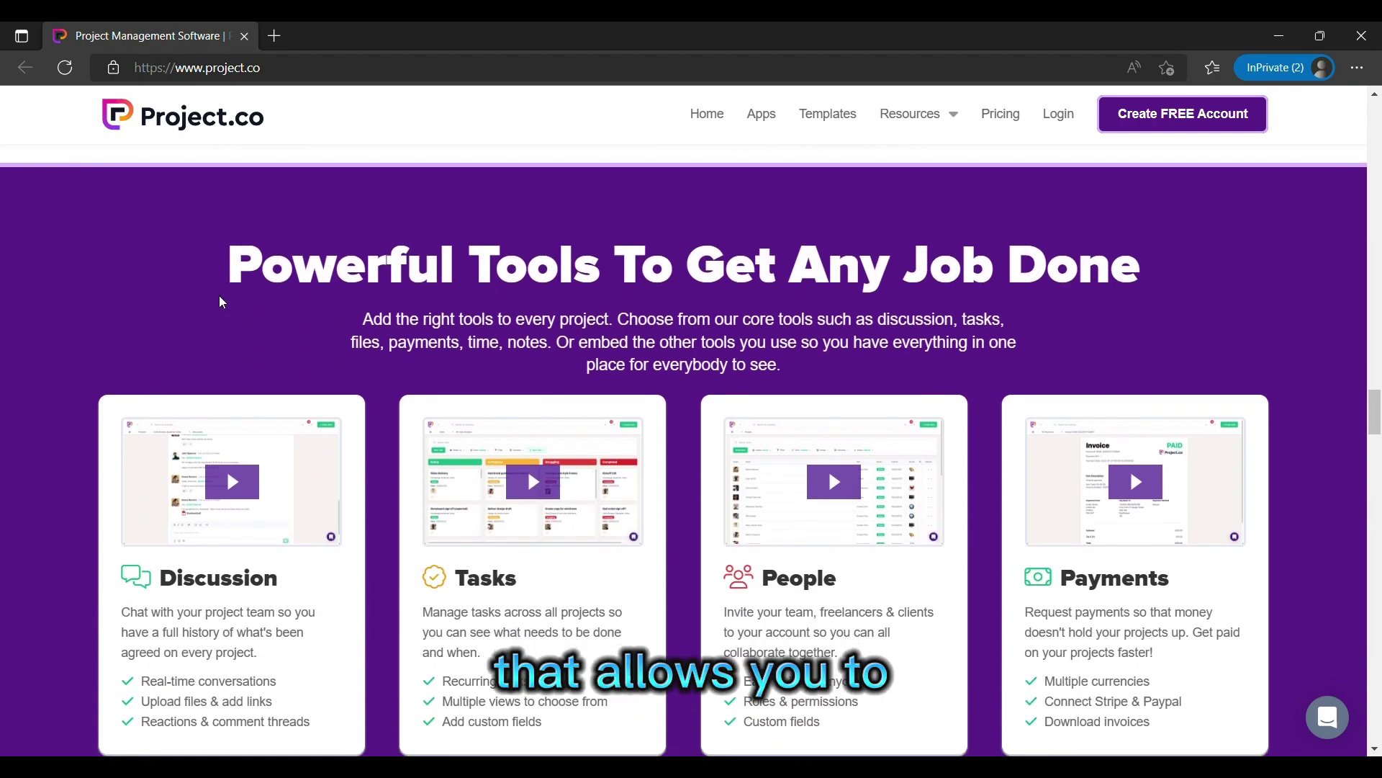
{"action": "scroll", "coordinate": [219, 301], "scroll_direction": "down", "scroll_amount": 1}
{"action": "scroll", "coordinate": [220, 300], "scroll_direction": "down", "scroll_amount": 2}
{"action": "scroll", "coordinate": [220, 300], "scroll_direction": "down", "scroll_amount": 2}
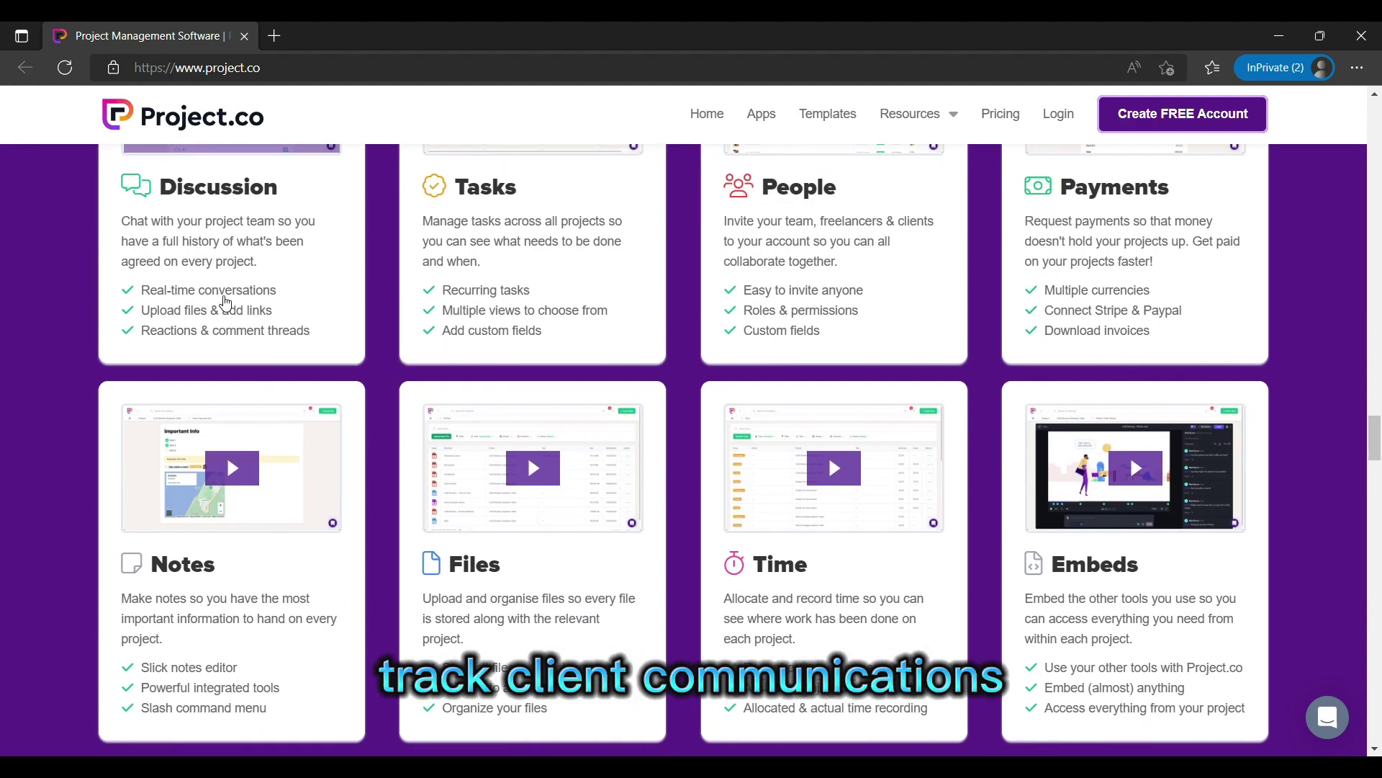
{"action": "scroll", "coordinate": [219, 300], "scroll_direction": "down", "scroll_amount": 3}
{"action": "scroll", "coordinate": [219, 301], "scroll_direction": "down", "scroll_amount": 3}
{"action": "scroll", "coordinate": [227, 301], "scroll_direction": "down", "scroll_amount": 1}
{"action": "scroll", "coordinate": [226, 301], "scroll_direction": "down", "scroll_amount": 1}
{"action": "scroll", "coordinate": [226, 301], "scroll_direction": "down", "scroll_amount": 2}
{"action": "scroll", "coordinate": [219, 301], "scroll_direction": "down", "scroll_amount": 3}
{"action": "scroll", "coordinate": [219, 300], "scroll_direction": "up", "scroll_amount": 3}
{"action": "scroll", "coordinate": [219, 300], "scroll_direction": "up", "scroll_amount": 1}
{"action": "scroll", "coordinate": [219, 300], "scroll_direction": "up", "scroll_amount": 5}
{"action": "scroll", "coordinate": [226, 301], "scroll_direction": "up", "scroll_amount": 3}
{"action": "scroll", "coordinate": [226, 342], "scroll_direction": "up", "scroll_amount": 2}
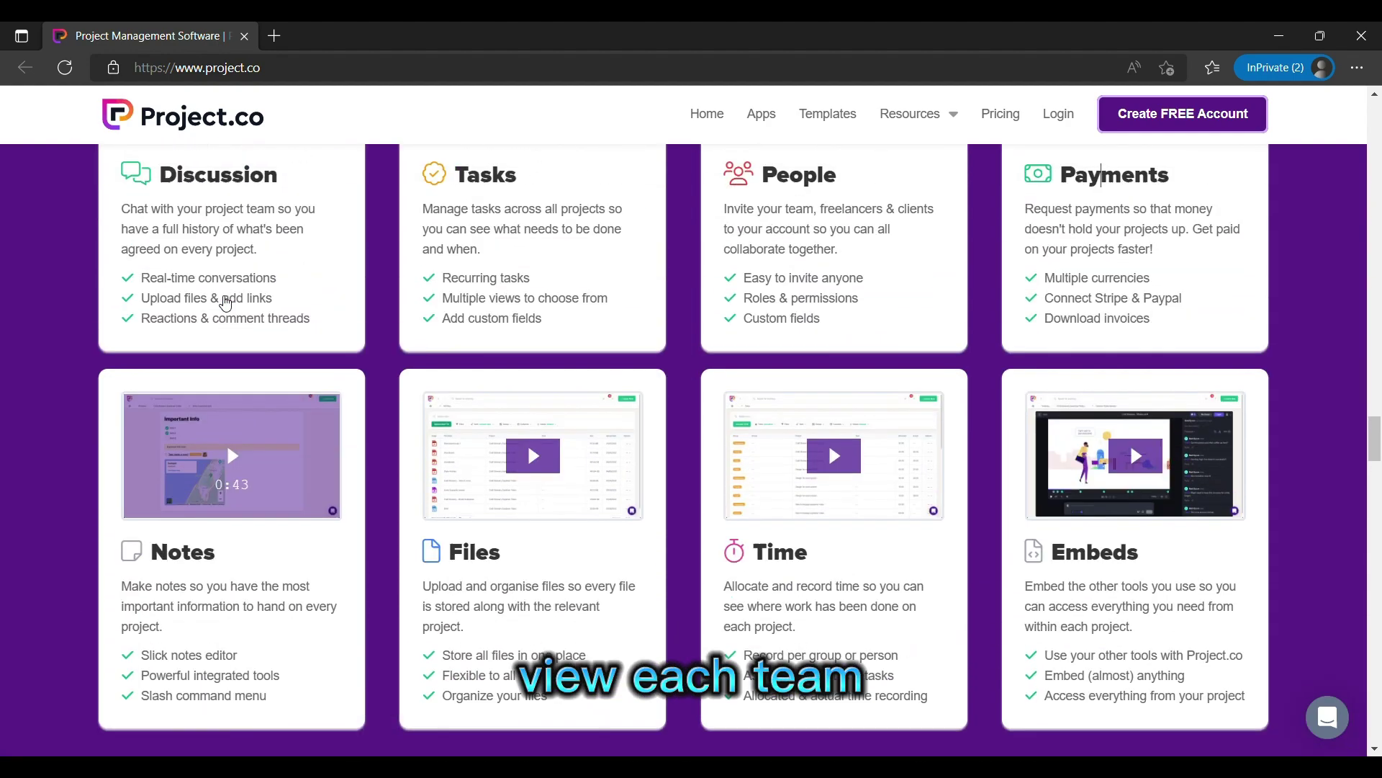
{"action": "scroll", "coordinate": [367, 372], "scroll_direction": "up", "scroll_amount": 1}
{"action": "scroll", "coordinate": [367, 373], "scroll_direction": "down", "scroll_amount": 8}
{"action": "scroll", "coordinate": [367, 373], "scroll_direction": "down", "scroll_amount": 5}
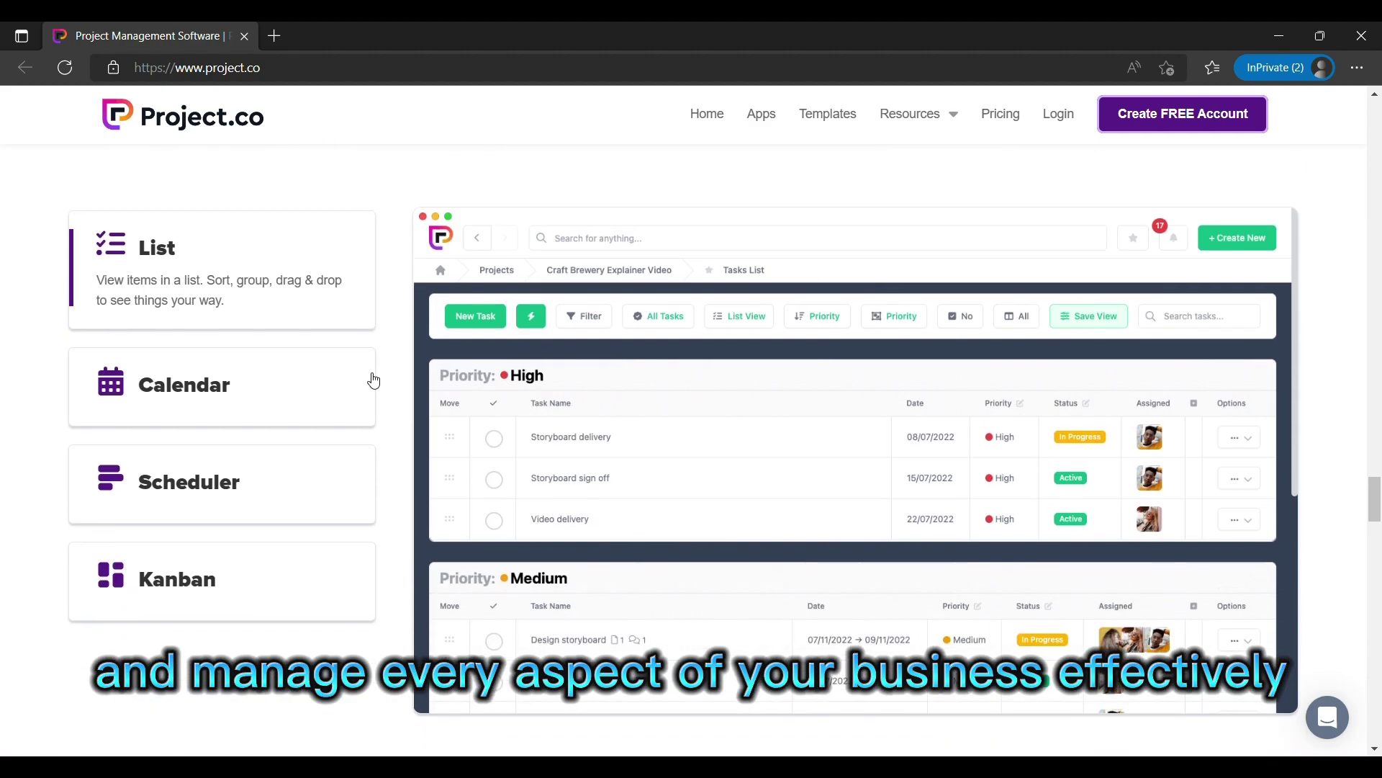
{"action": "scroll", "coordinate": [367, 373], "scroll_direction": "down", "scroll_amount": 5}
{"action": "scroll", "coordinate": [367, 373], "scroll_direction": "down", "scroll_amount": 6}
{"action": "scroll", "coordinate": [374, 379], "scroll_direction": "down", "scroll_amount": 4}
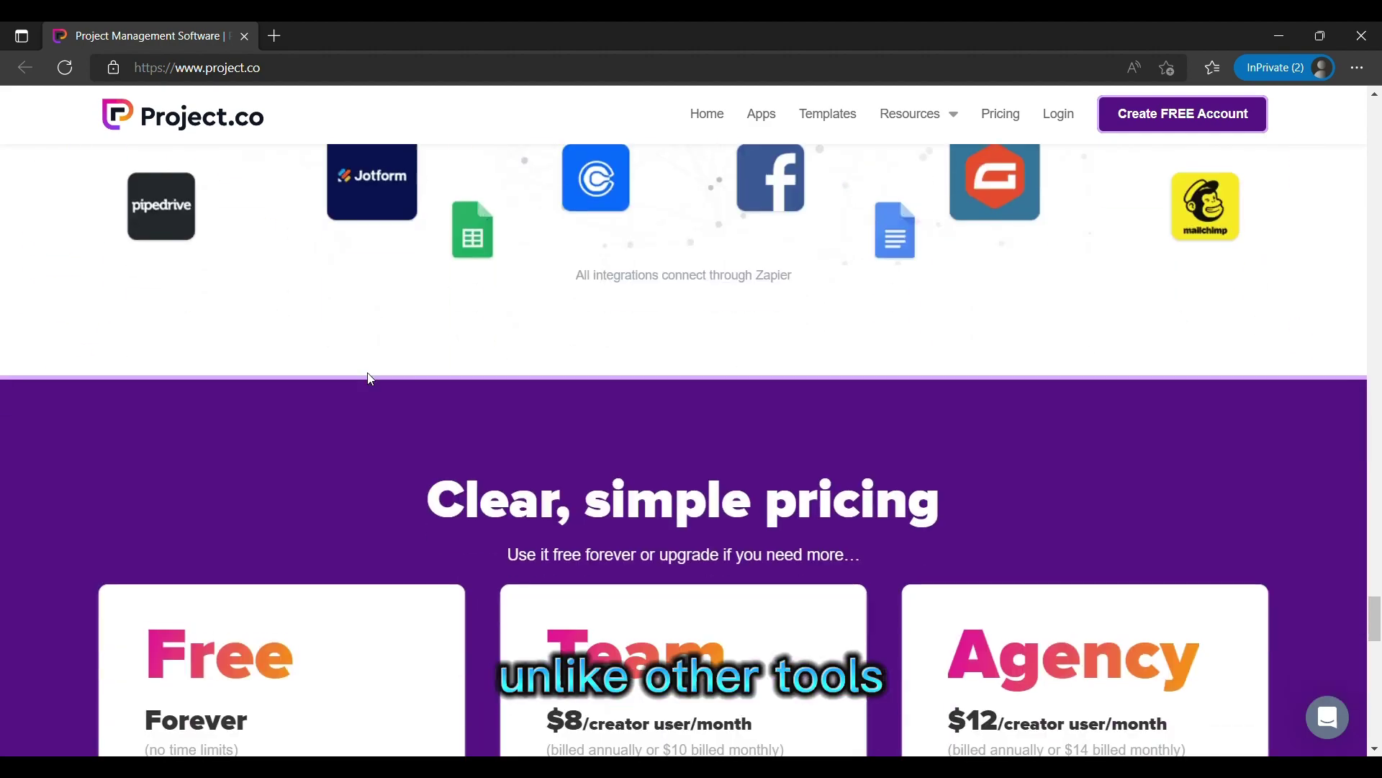
{"action": "scroll", "coordinate": [367, 373], "scroll_direction": "down", "scroll_amount": 1}
{"action": "scroll", "coordinate": [368, 379], "scroll_direction": "up", "scroll_amount": 5}
{"action": "scroll", "coordinate": [369, 378], "scroll_direction": "up", "scroll_amount": 5}
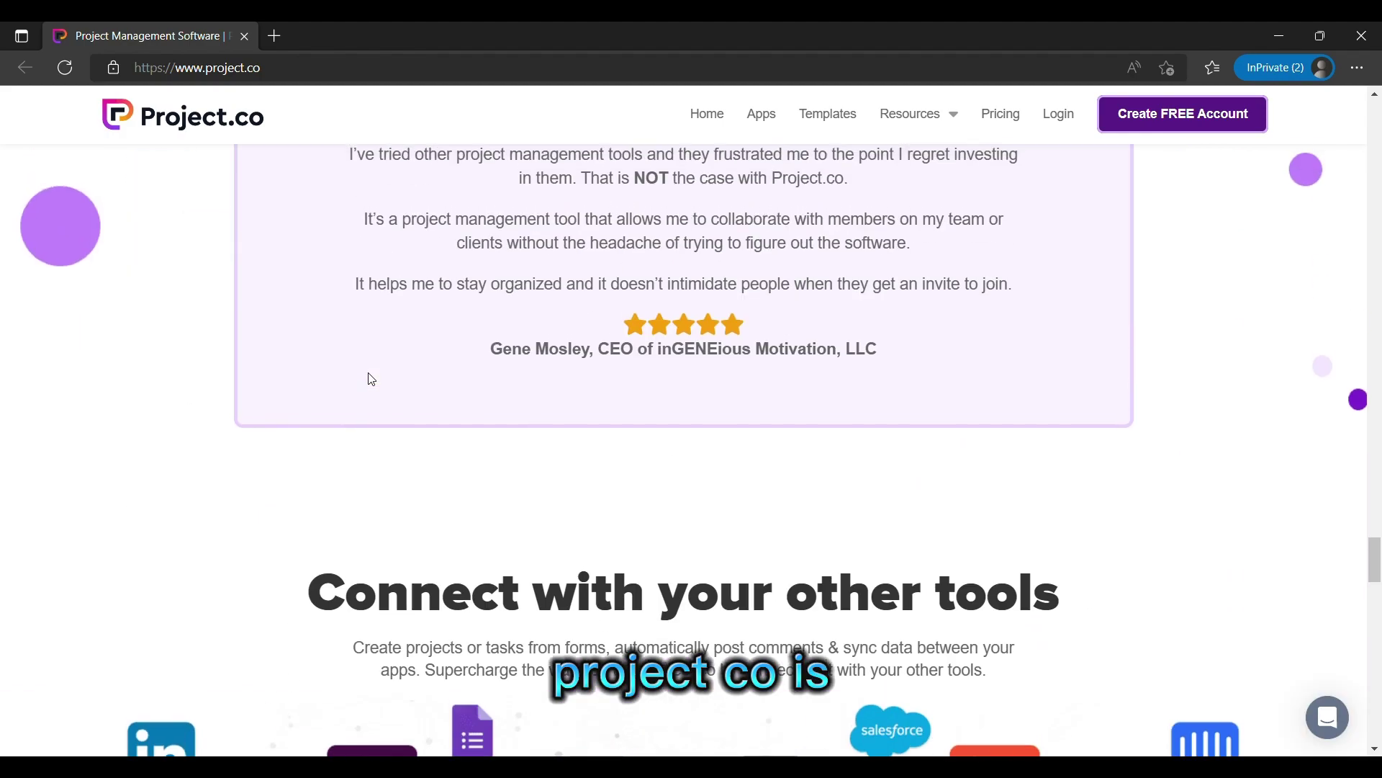
{"action": "scroll", "coordinate": [369, 378], "scroll_direction": "up", "scroll_amount": 5}
{"action": "scroll", "coordinate": [368, 378], "scroll_direction": "up", "scroll_amount": 2}
{"action": "scroll", "coordinate": [368, 378], "scroll_direction": "up", "scroll_amount": 5}
{"action": "scroll", "coordinate": [369, 378], "scroll_direction": "up", "scroll_amount": 5}
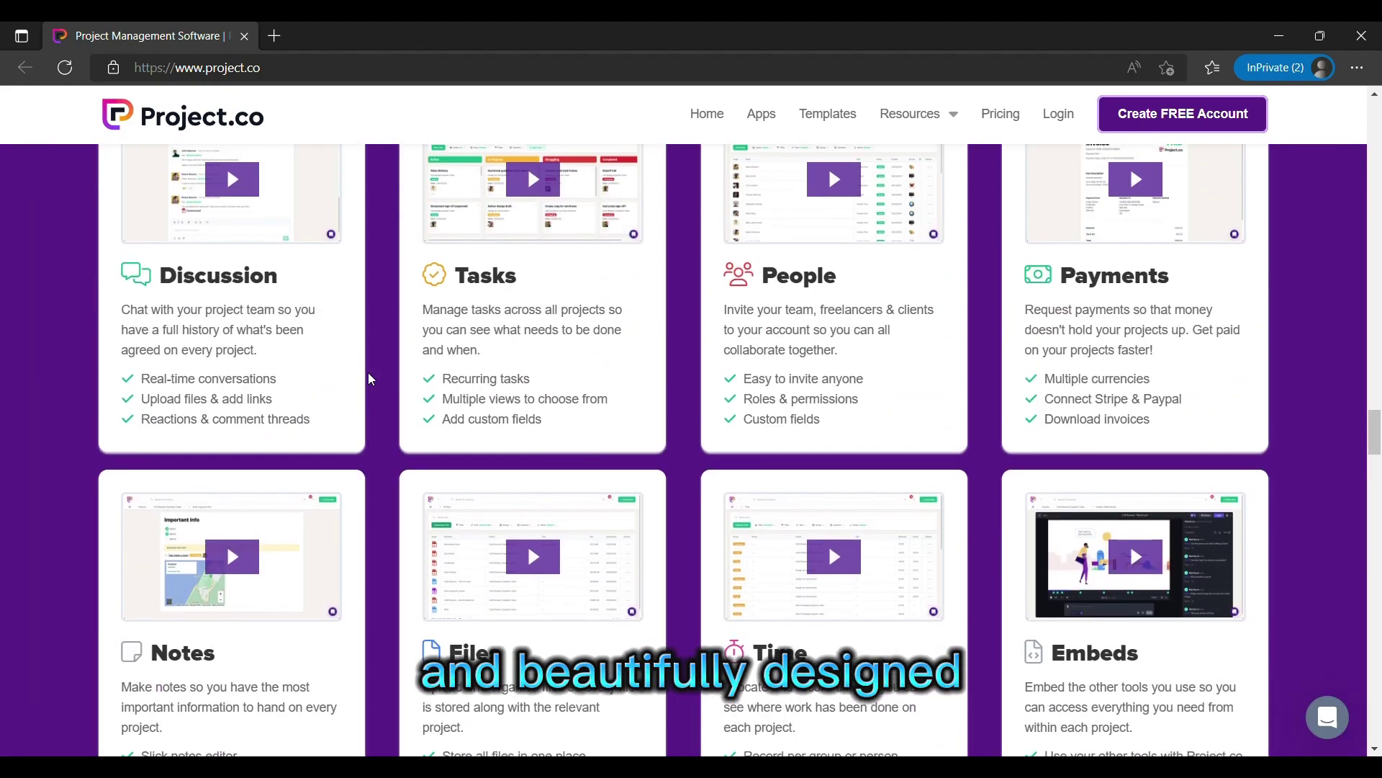
{"action": "scroll", "coordinate": [369, 378], "scroll_direction": "up", "scroll_amount": 5}
{"action": "scroll", "coordinate": [369, 378], "scroll_direction": "up", "scroll_amount": 5}
{"action": "scroll", "coordinate": [368, 378], "scroll_direction": "up", "scroll_amount": 5}
{"action": "scroll", "coordinate": [368, 379], "scroll_direction": "up", "scroll_amount": 5}
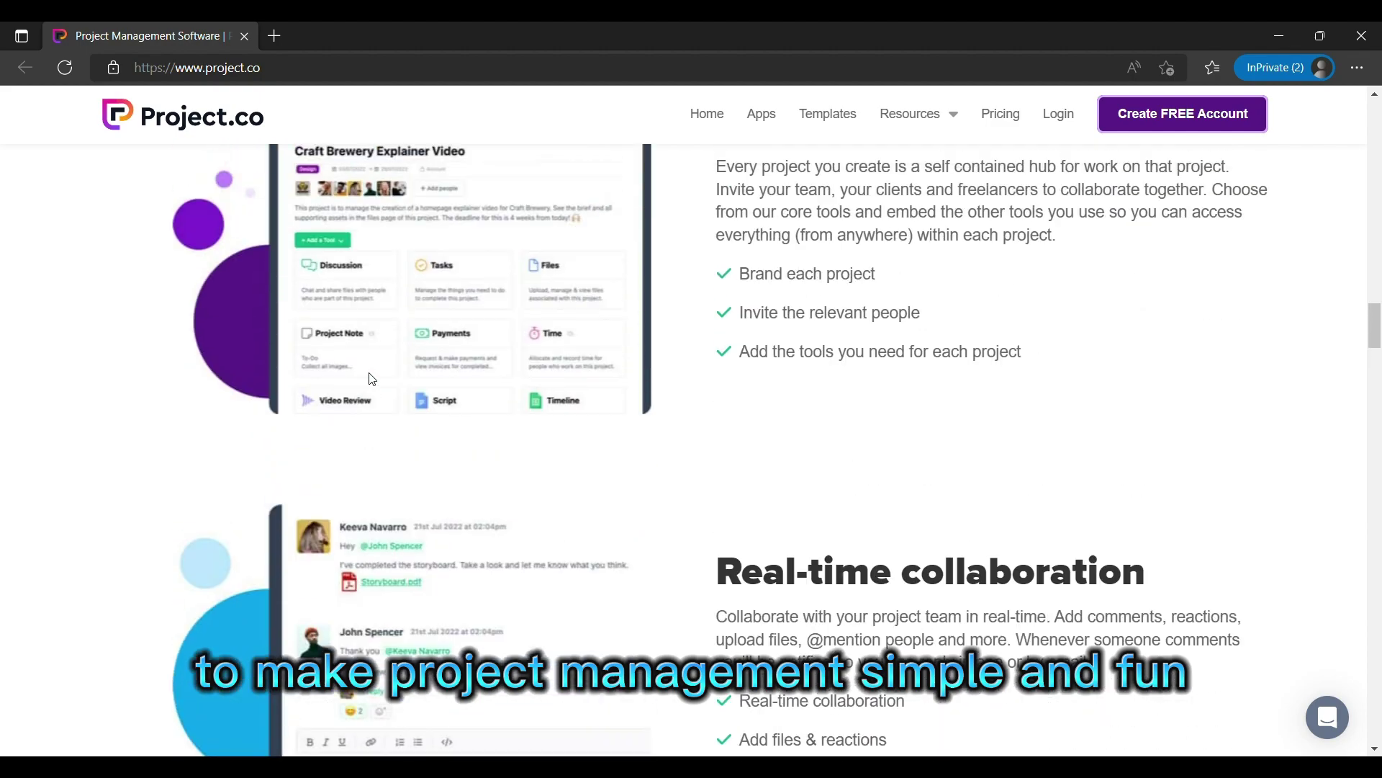
{"action": "scroll", "coordinate": [368, 378], "scroll_direction": "up", "scroll_amount": 5}
{"action": "scroll", "coordinate": [368, 378], "scroll_direction": "up", "scroll_amount": 5}
{"action": "scroll", "coordinate": [371, 375], "scroll_direction": "up", "scroll_amount": 5}
{"action": "scroll", "coordinate": [370, 374], "scroll_direction": "up", "scroll_amount": 5}
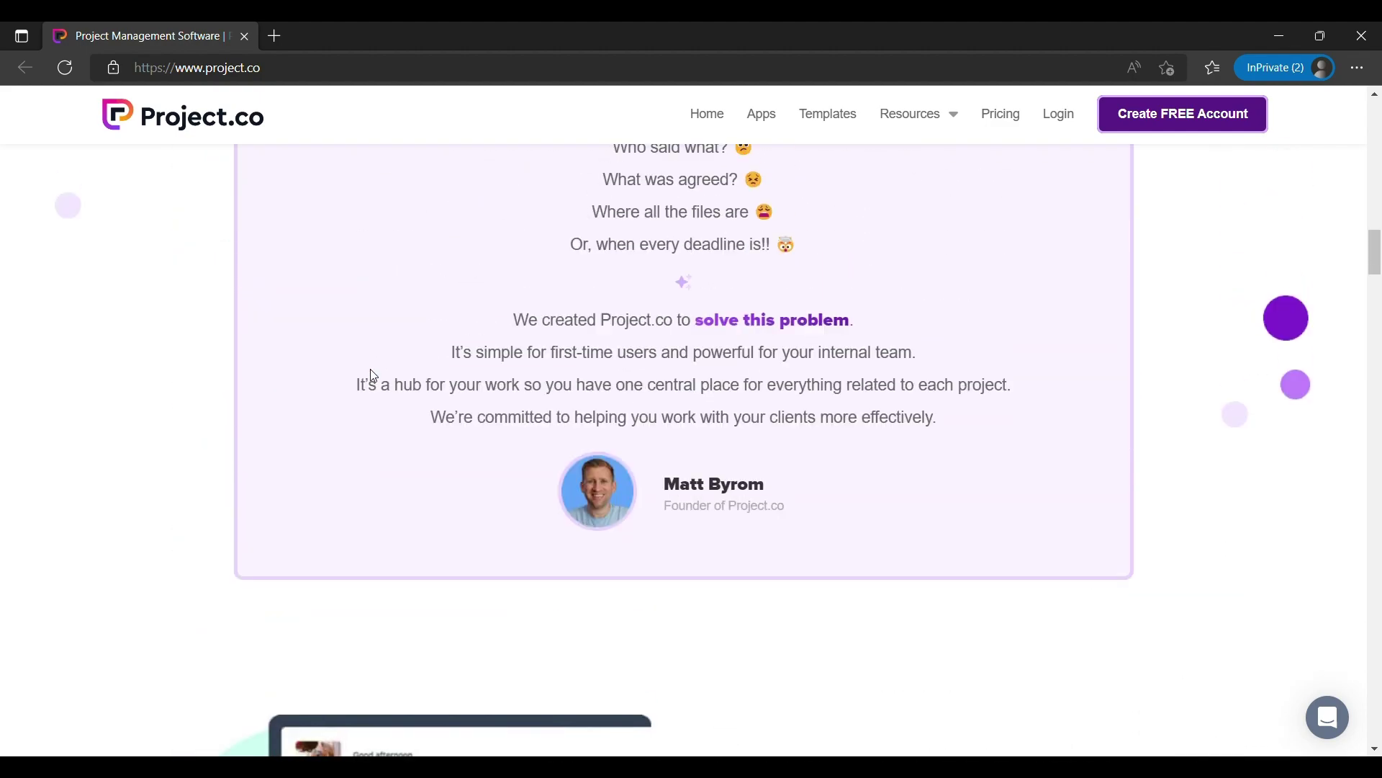
{"action": "scroll", "coordinate": [370, 374], "scroll_direction": "up", "scroll_amount": 2}
{"action": "scroll", "coordinate": [370, 375], "scroll_direction": "up", "scroll_amount": 5}
{"action": "scroll", "coordinate": [369, 375], "scroll_direction": "up", "scroll_amount": 5}
{"action": "scroll", "coordinate": [370, 376], "scroll_direction": "down", "scroll_amount": 10}
{"action": "scroll", "coordinate": [370, 375], "scroll_direction": "up", "scroll_amount": 8}
{"action": "scroll", "coordinate": [370, 375], "scroll_direction": "up", "scroll_amount": 6}
{"action": "scroll", "coordinate": [373, 373], "scroll_direction": "up", "scroll_amount": 4}
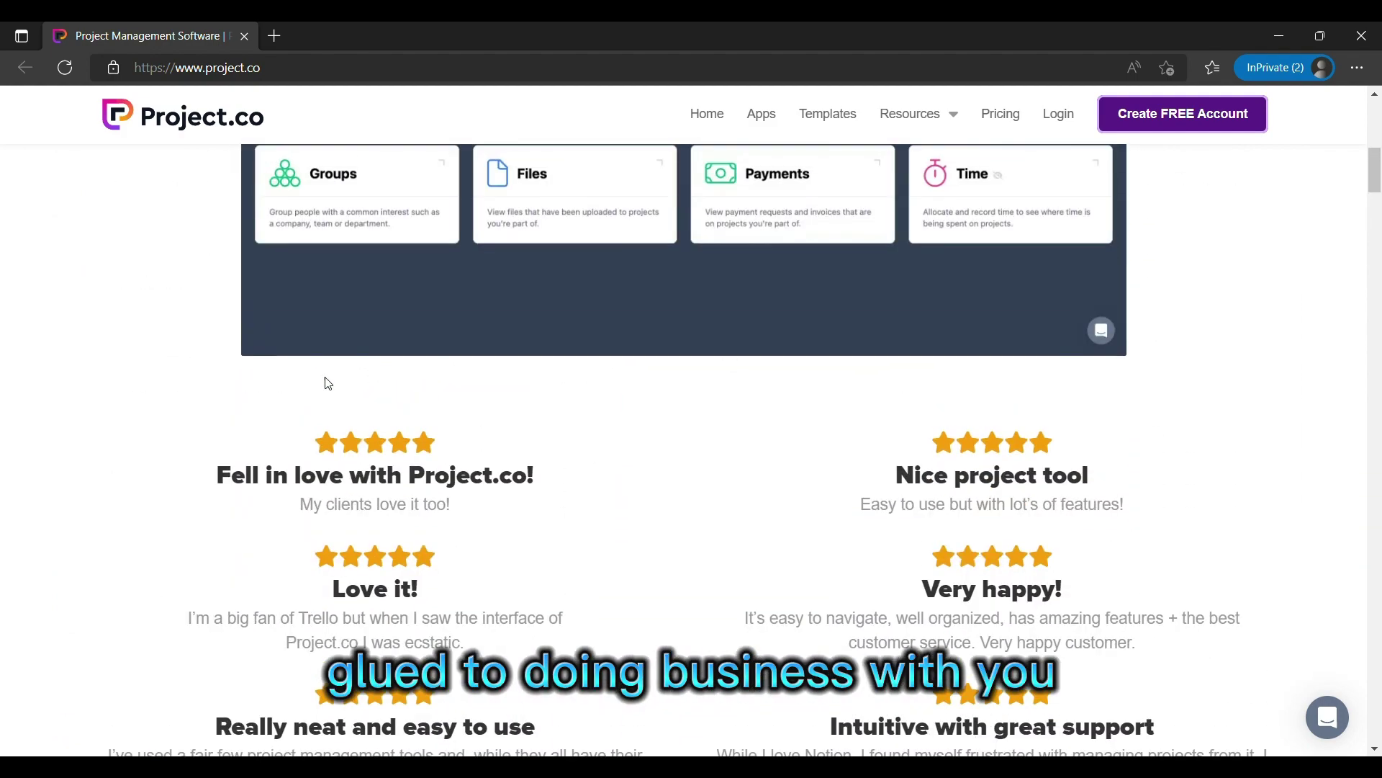
{"action": "scroll", "coordinate": [300, 418], "scroll_direction": "down", "scroll_amount": 2}
{"action": "scroll", "coordinate": [301, 418], "scroll_direction": "down", "scroll_amount": 2}
{"action": "scroll", "coordinate": [301, 427], "scroll_direction": "up", "scroll_amount": 6}
{"action": "scroll", "coordinate": [301, 427], "scroll_direction": "up", "scroll_amount": 6}
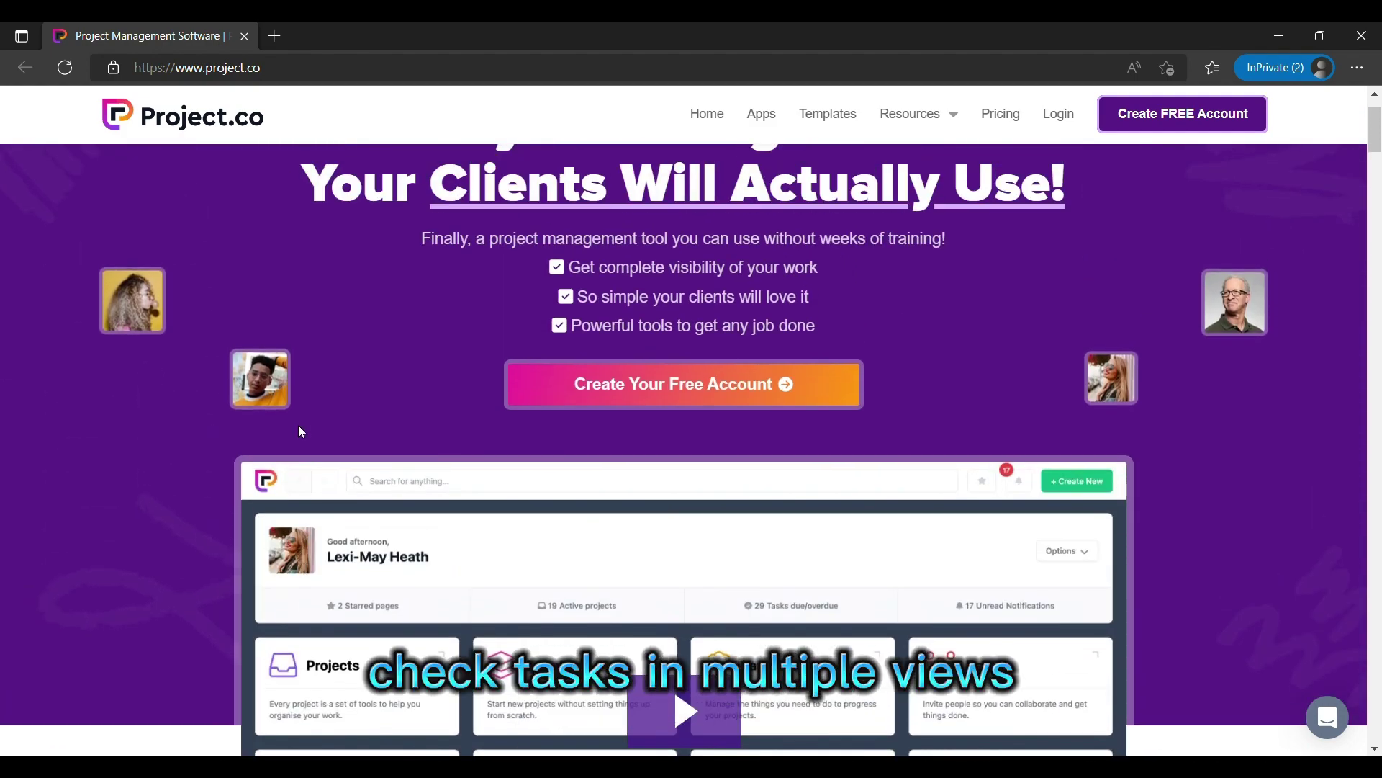
{"action": "scroll", "coordinate": [299, 425], "scroll_direction": "down", "scroll_amount": 3}
{"action": "scroll", "coordinate": [298, 424], "scroll_direction": "down", "scroll_amount": 8}
{"action": "scroll", "coordinate": [299, 425], "scroll_direction": "down", "scroll_amount": 8}
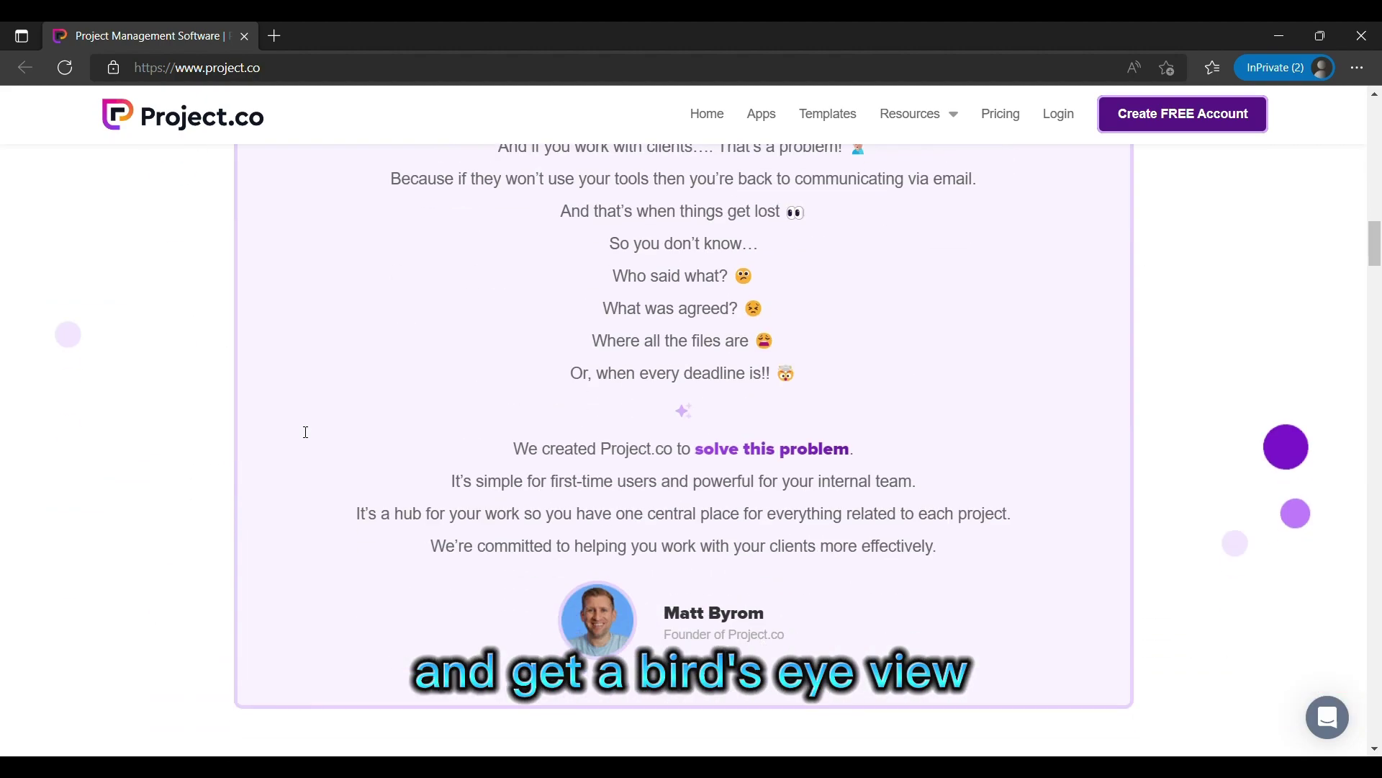
{"action": "scroll", "coordinate": [298, 424], "scroll_direction": "down", "scroll_amount": 4}
{"action": "scroll", "coordinate": [300, 430], "scroll_direction": "down", "scroll_amount": 3}
{"action": "scroll", "coordinate": [301, 430], "scroll_direction": "down", "scroll_amount": 4}
{"action": "scroll", "coordinate": [301, 431], "scroll_direction": "down", "scroll_amount": 2}
{"action": "scroll", "coordinate": [337, 472], "scroll_direction": "down", "scroll_amount": 6}
{"action": "scroll", "coordinate": [337, 471], "scroll_direction": "down", "scroll_amount": 5}
{"action": "scroll", "coordinate": [337, 471], "scroll_direction": "down", "scroll_amount": 5}
{"action": "scroll", "coordinate": [337, 471], "scroll_direction": "down", "scroll_amount": 3}
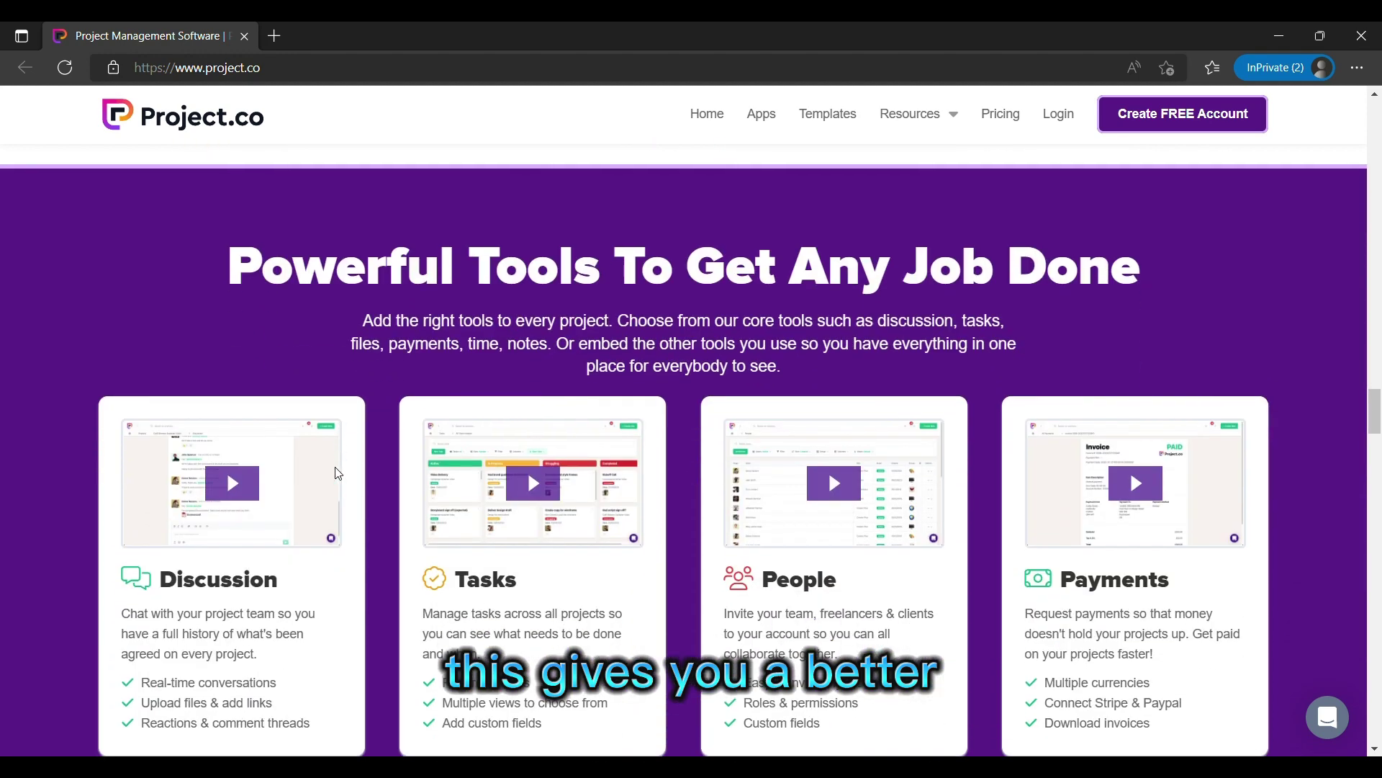
{"action": "scroll", "coordinate": [341, 473], "scroll_direction": "down", "scroll_amount": 1}
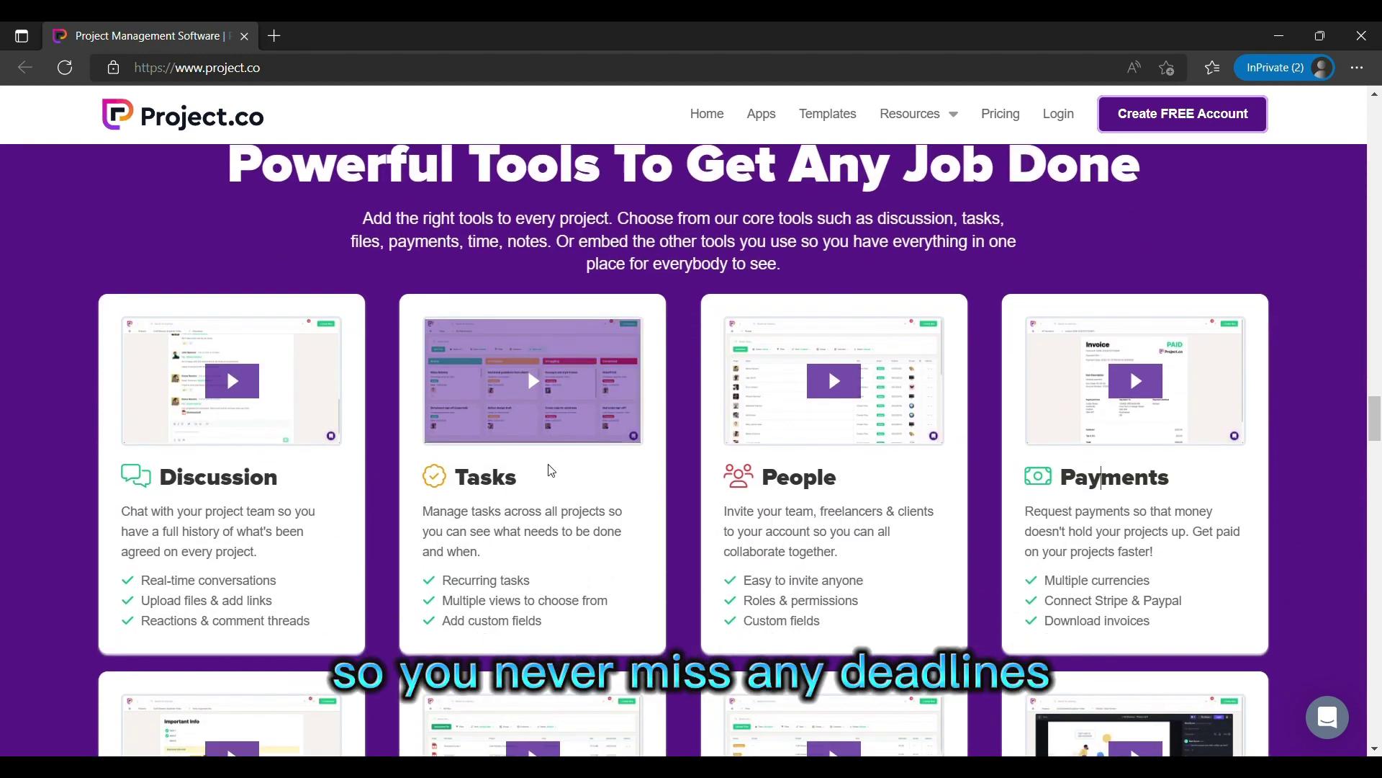
{"action": "scroll", "coordinate": [544, 483], "scroll_direction": "down", "scroll_amount": 2}
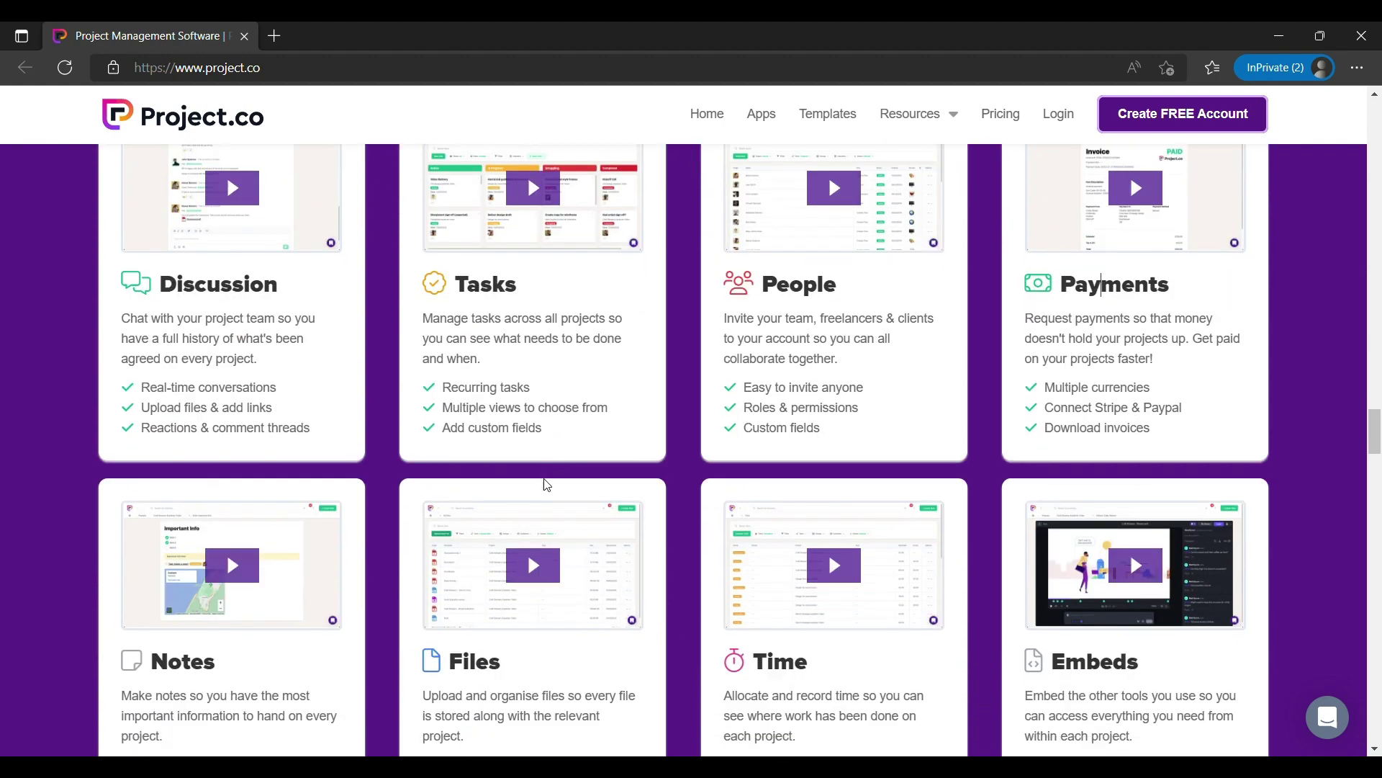
{"action": "scroll", "coordinate": [544, 483], "scroll_direction": "down", "scroll_amount": 2}
{"action": "scroll", "coordinate": [543, 484], "scroll_direction": "down", "scroll_amount": 2}
{"action": "scroll", "coordinate": [549, 486], "scroll_direction": "down", "scroll_amount": 2}
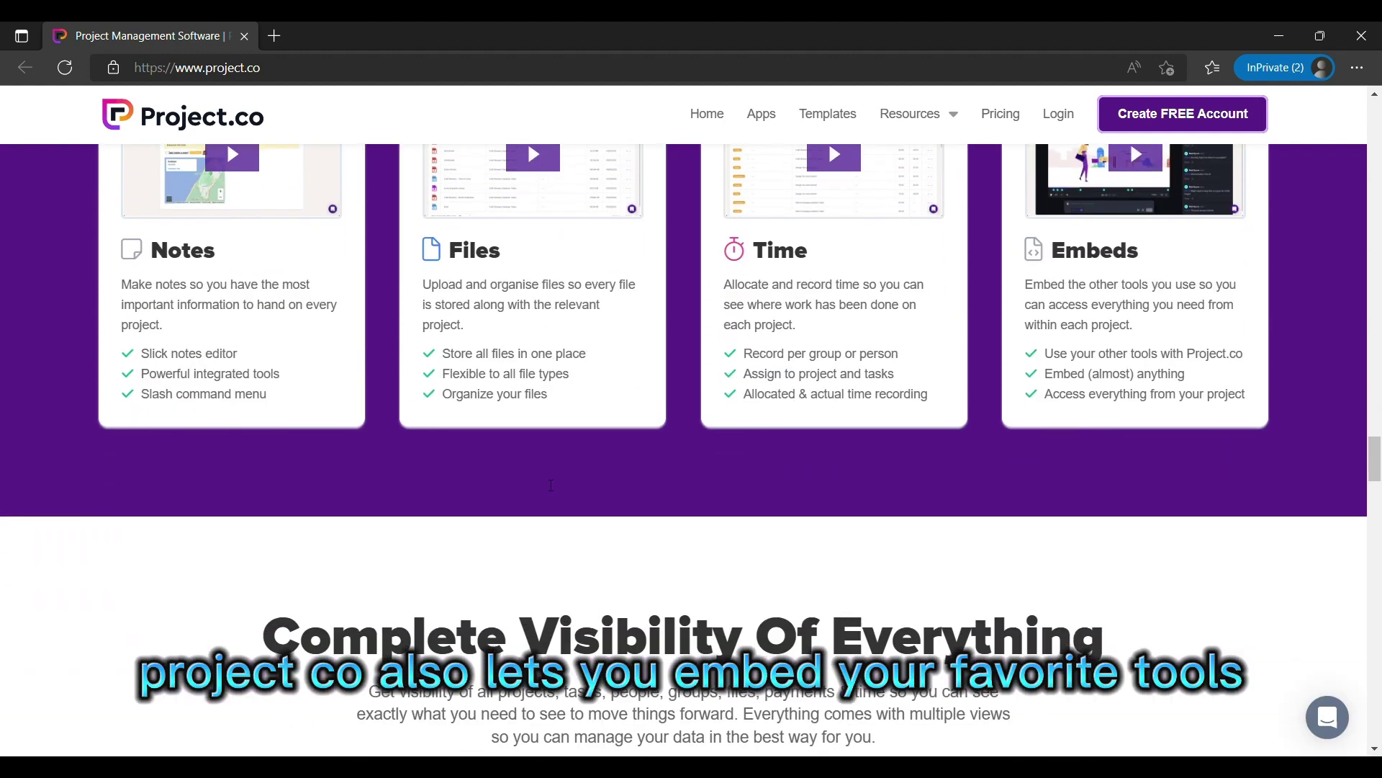
{"action": "scroll", "coordinate": [550, 486], "scroll_direction": "down", "scroll_amount": 2}
{"action": "scroll", "coordinate": [544, 483], "scroll_direction": "up", "scroll_amount": 3}
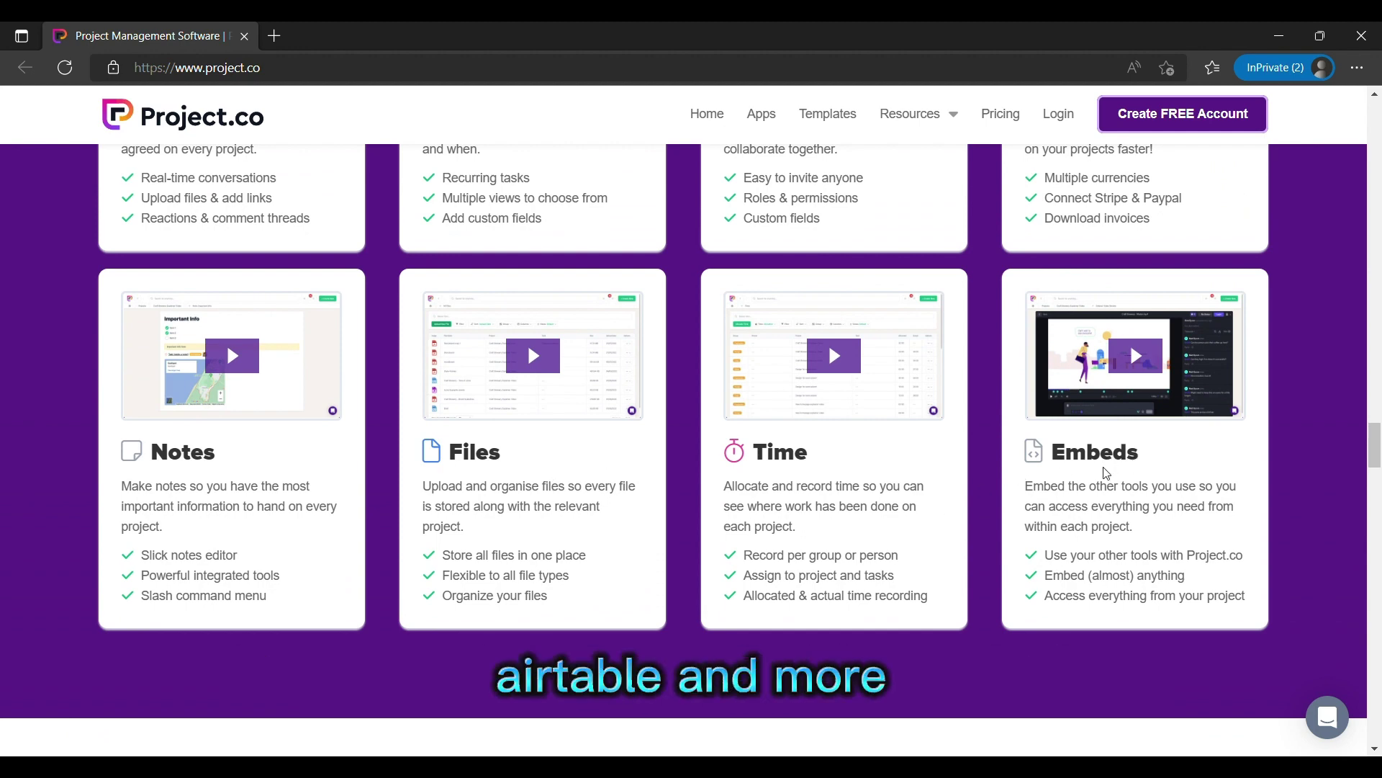
{"action": "scroll", "coordinate": [1088, 506], "scroll_direction": "up", "scroll_amount": 1}
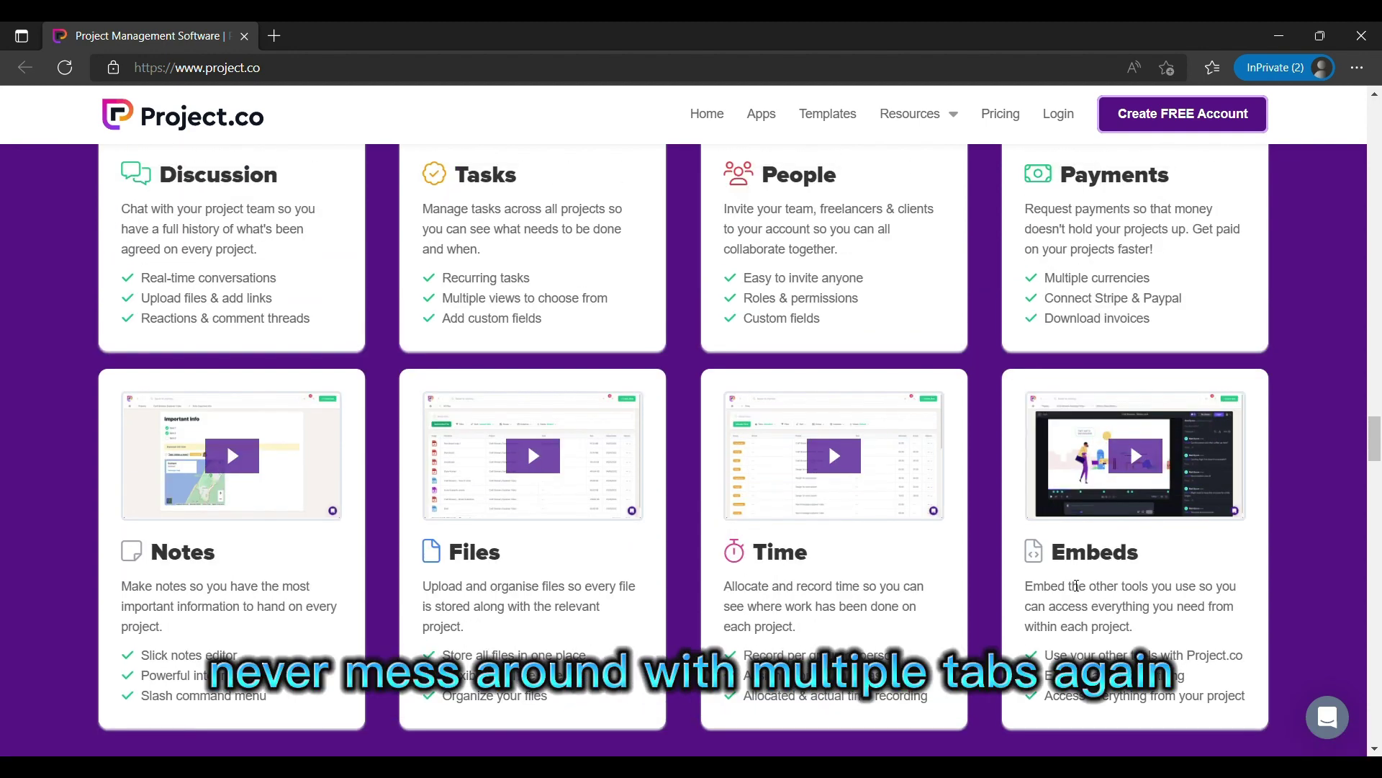
{"action": "scroll", "coordinate": [1078, 586], "scroll_direction": "down", "scroll_amount": 1}
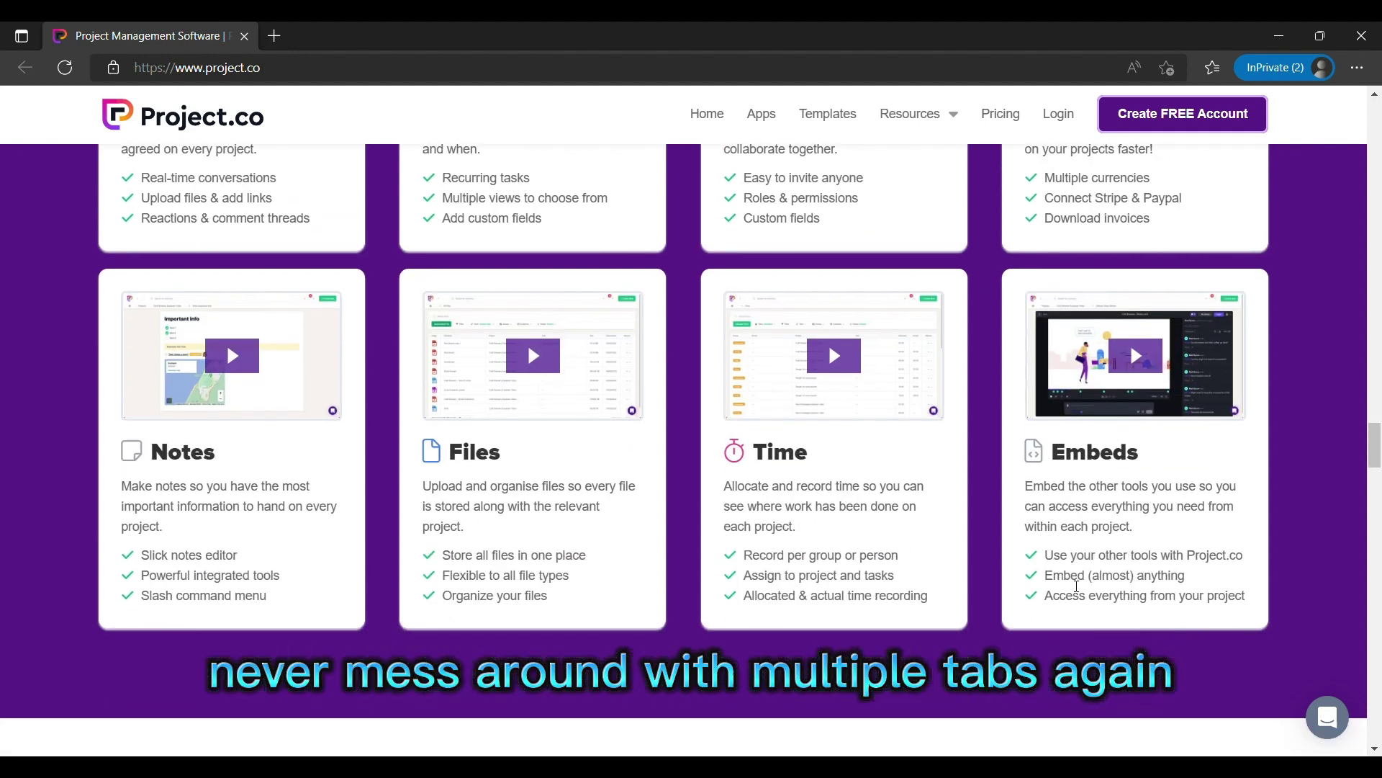
{"action": "scroll", "coordinate": [1077, 587], "scroll_direction": "down", "scroll_amount": 3}
{"action": "scroll", "coordinate": [1068, 579], "scroll_direction": "down", "scroll_amount": 4}
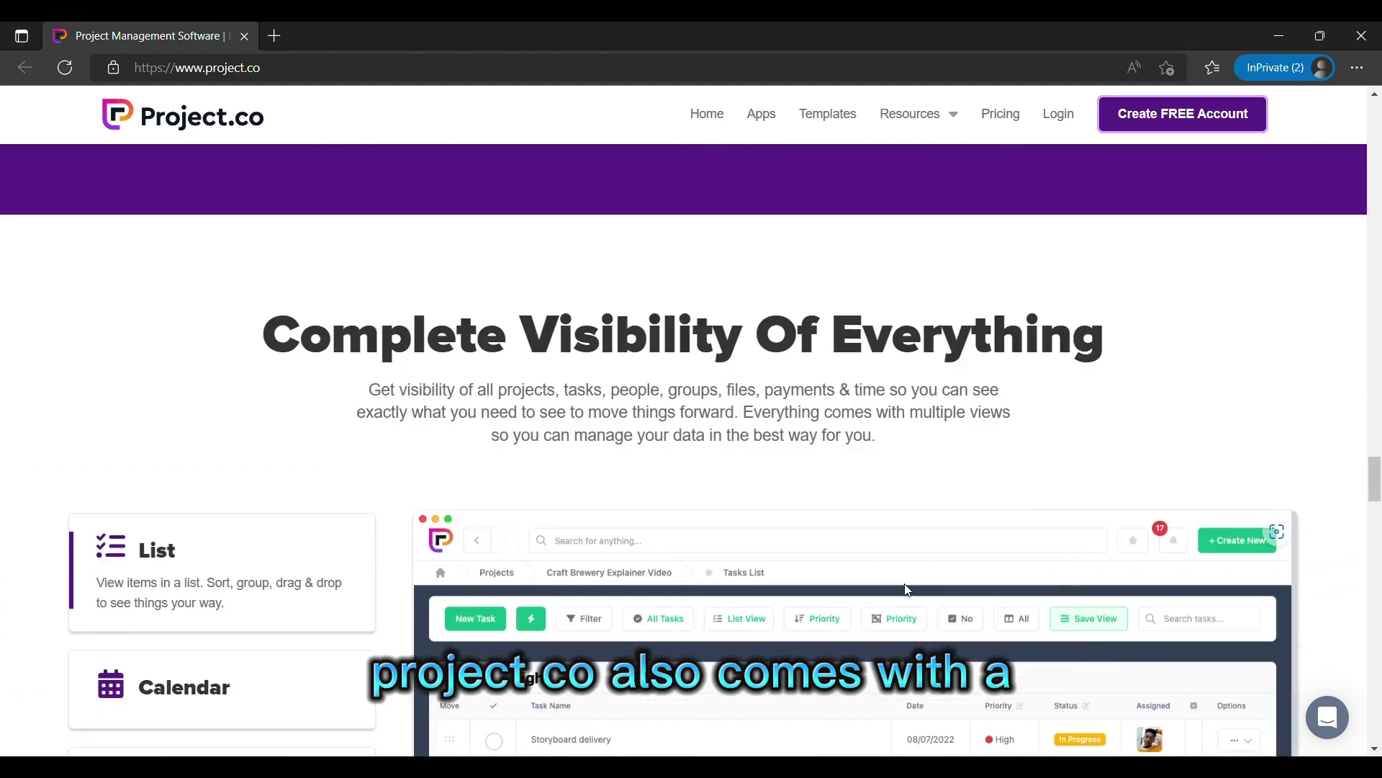
{"action": "scroll", "coordinate": [412, 402], "scroll_direction": "down", "scroll_amount": 3}
{"action": "scroll", "coordinate": [410, 401], "scroll_direction": "down", "scroll_amount": 2}
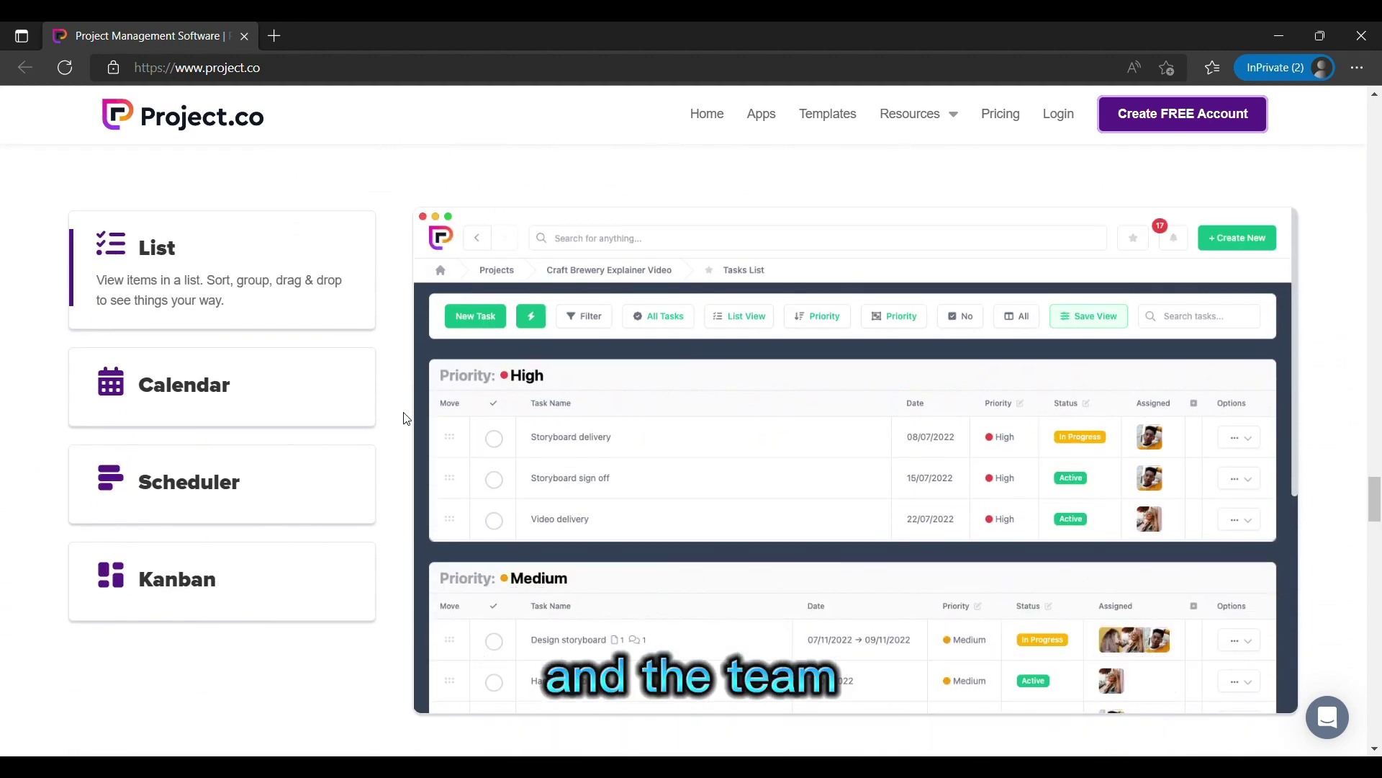
{"action": "scroll", "coordinate": [402, 417], "scroll_direction": "down", "scroll_amount": 1}
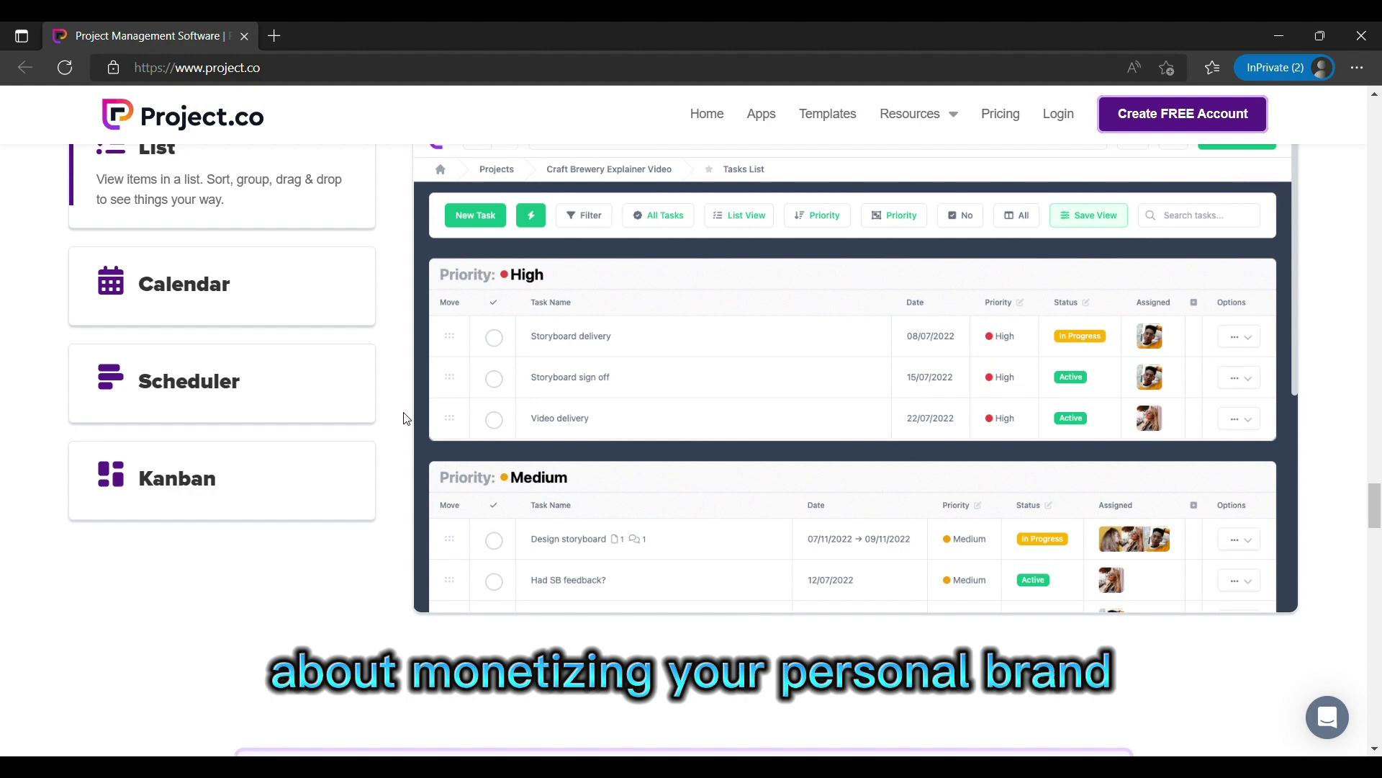
{"action": "scroll", "coordinate": [403, 417], "scroll_direction": "up", "scroll_amount": 2}
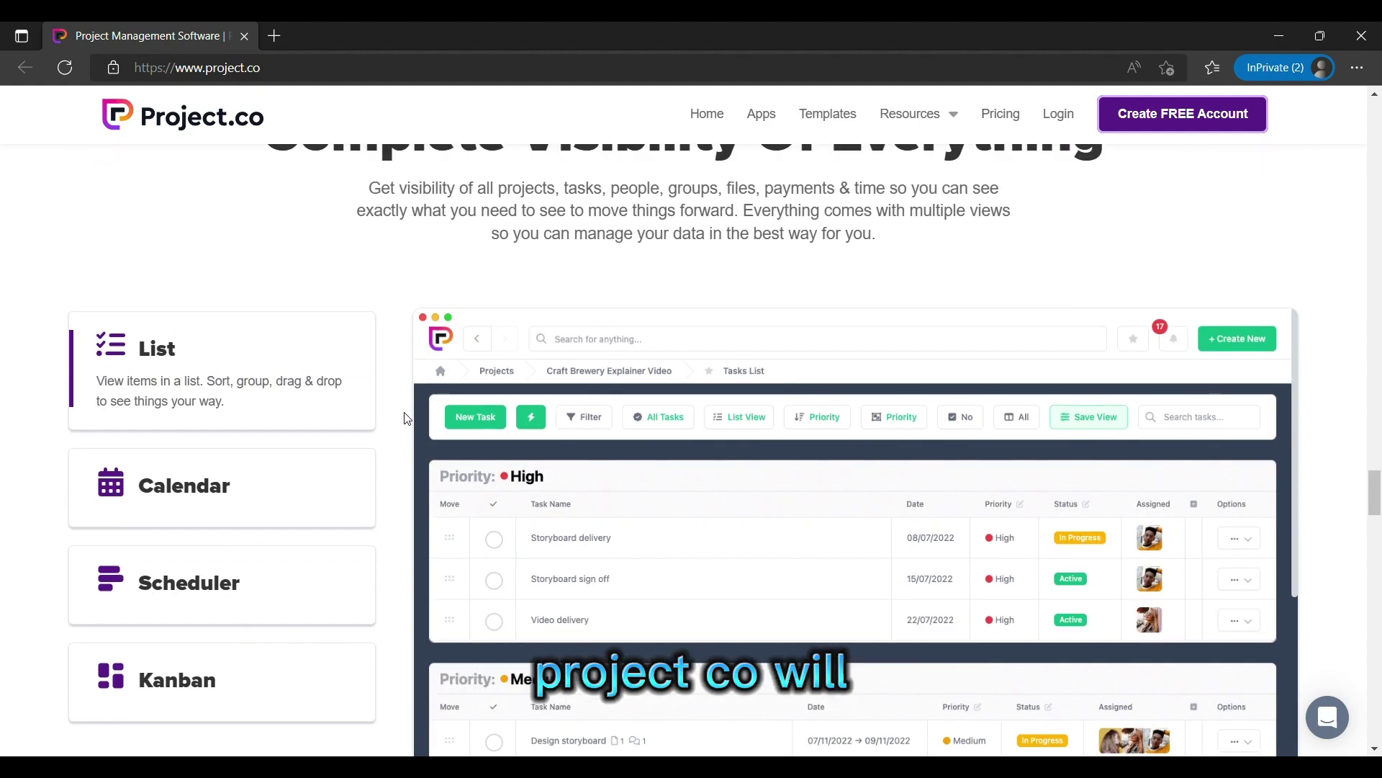
{"action": "scroll", "coordinate": [403, 417], "scroll_direction": "down", "scroll_amount": 3}
{"action": "scroll", "coordinate": [403, 417], "scroll_direction": "down", "scroll_amount": 4}
{"action": "scroll", "coordinate": [403, 417], "scroll_direction": "down", "scroll_amount": 2}
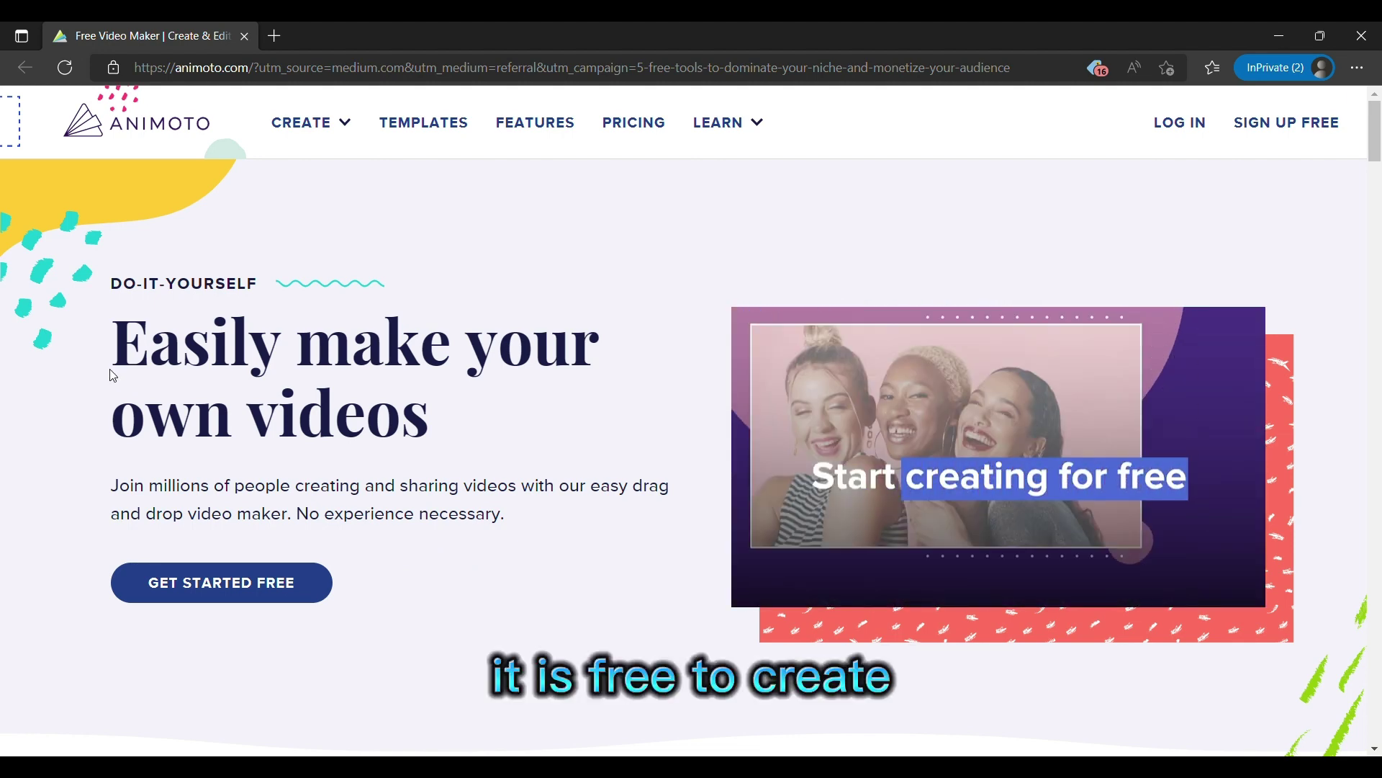
{"action": "scroll", "coordinate": [111, 376], "scroll_direction": "down", "scroll_amount": 1}
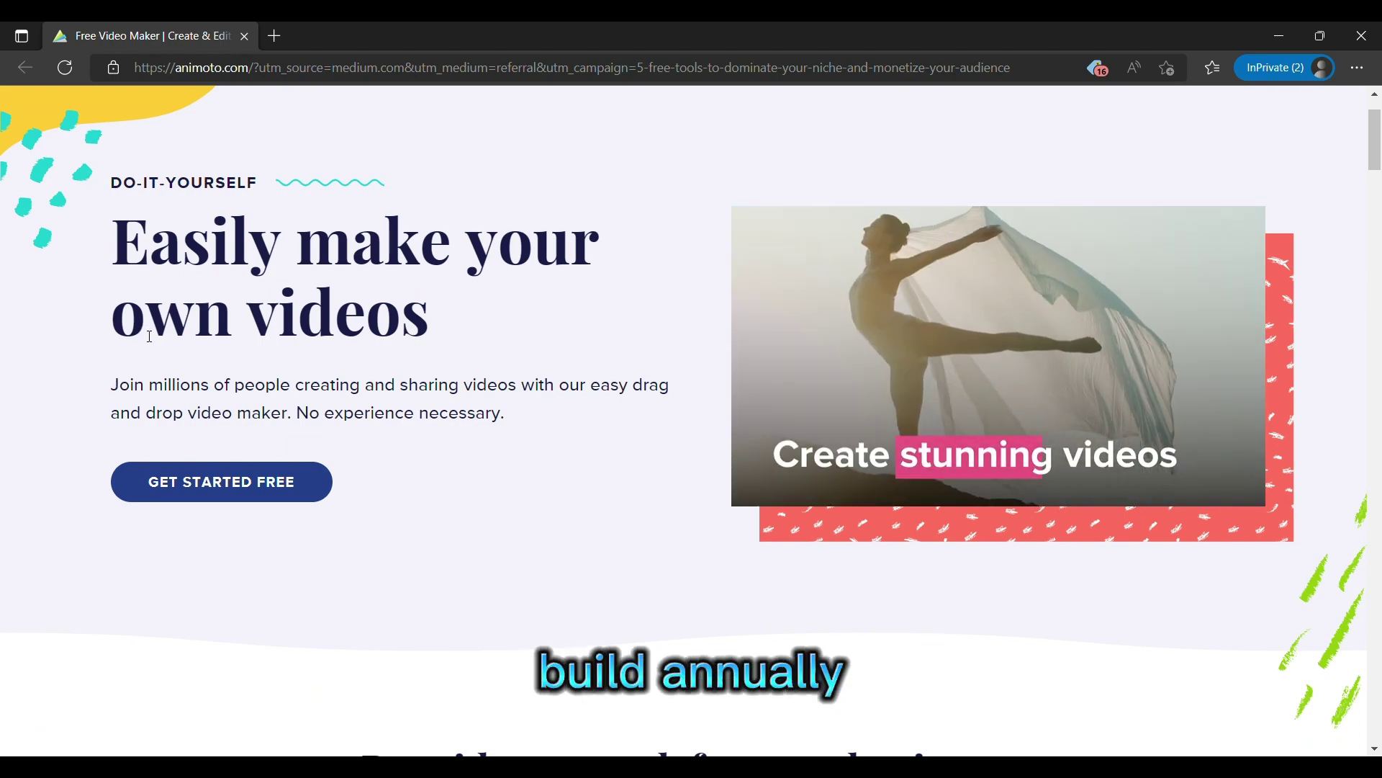
{"action": "scroll", "coordinate": [149, 338], "scroll_direction": "down", "scroll_amount": 4}
{"action": "scroll", "coordinate": [141, 343], "scroll_direction": "down", "scroll_amount": 4}
{"action": "scroll", "coordinate": [138, 347], "scroll_direction": "down", "scroll_amount": 2}
{"action": "scroll", "coordinate": [138, 347], "scroll_direction": "down", "scroll_amount": 4}
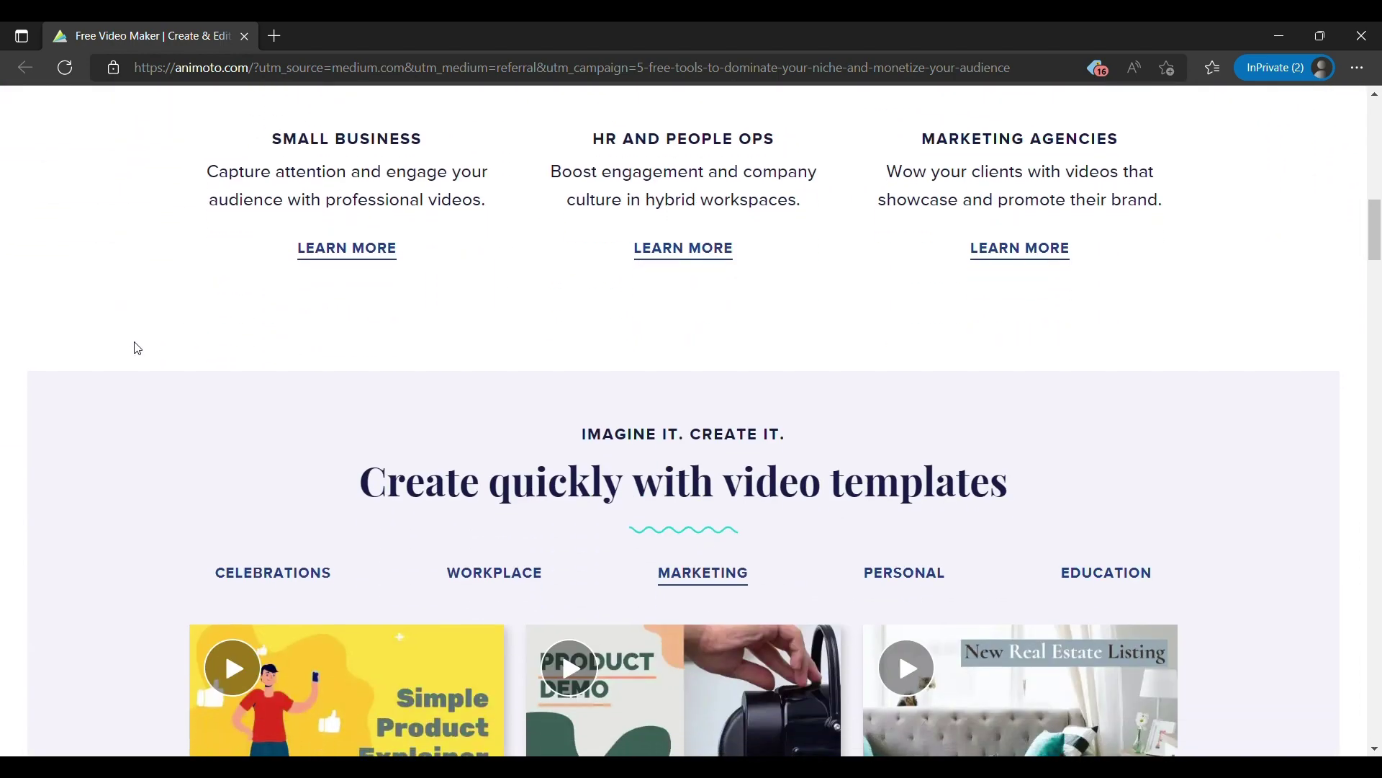
{"action": "scroll", "coordinate": [137, 346], "scroll_direction": "down", "scroll_amount": 3}
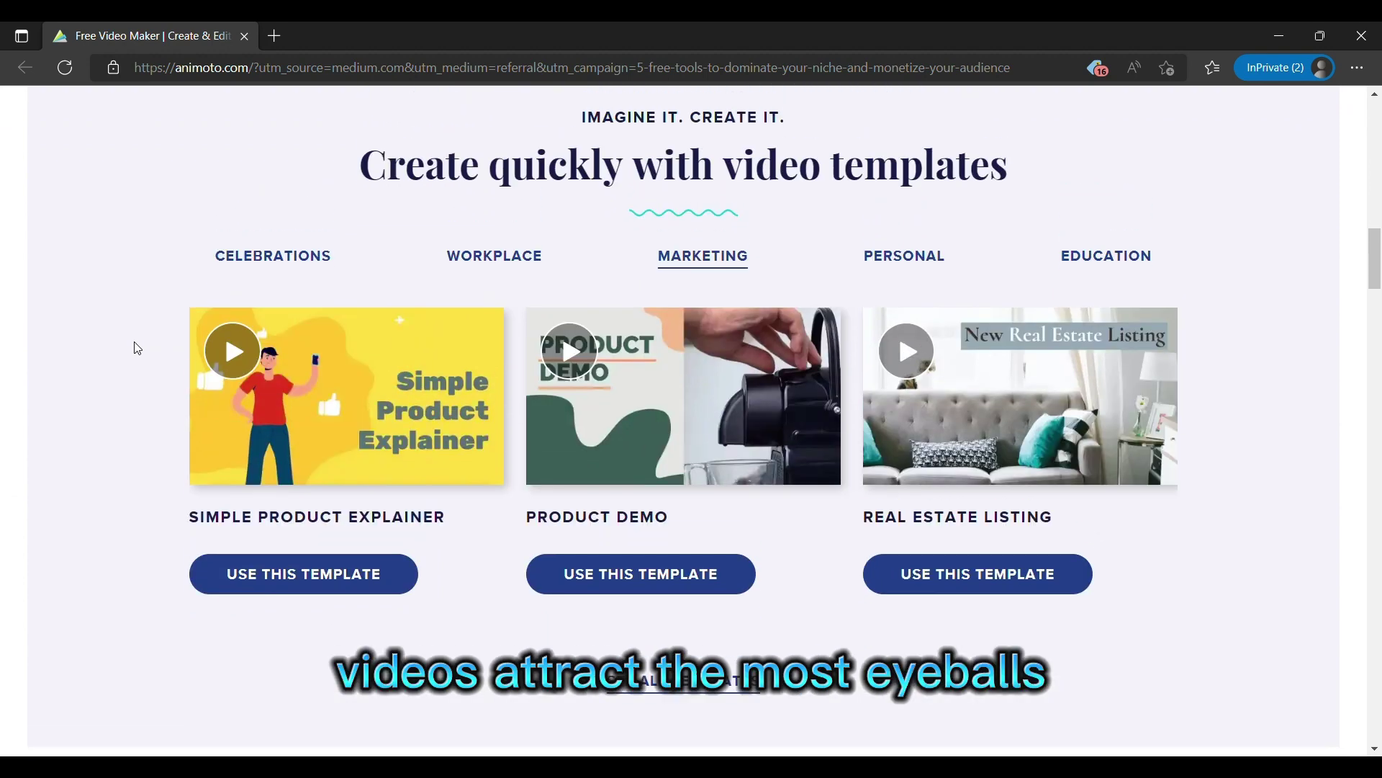
{"action": "scroll", "coordinate": [137, 346], "scroll_direction": "up", "scroll_amount": 2}
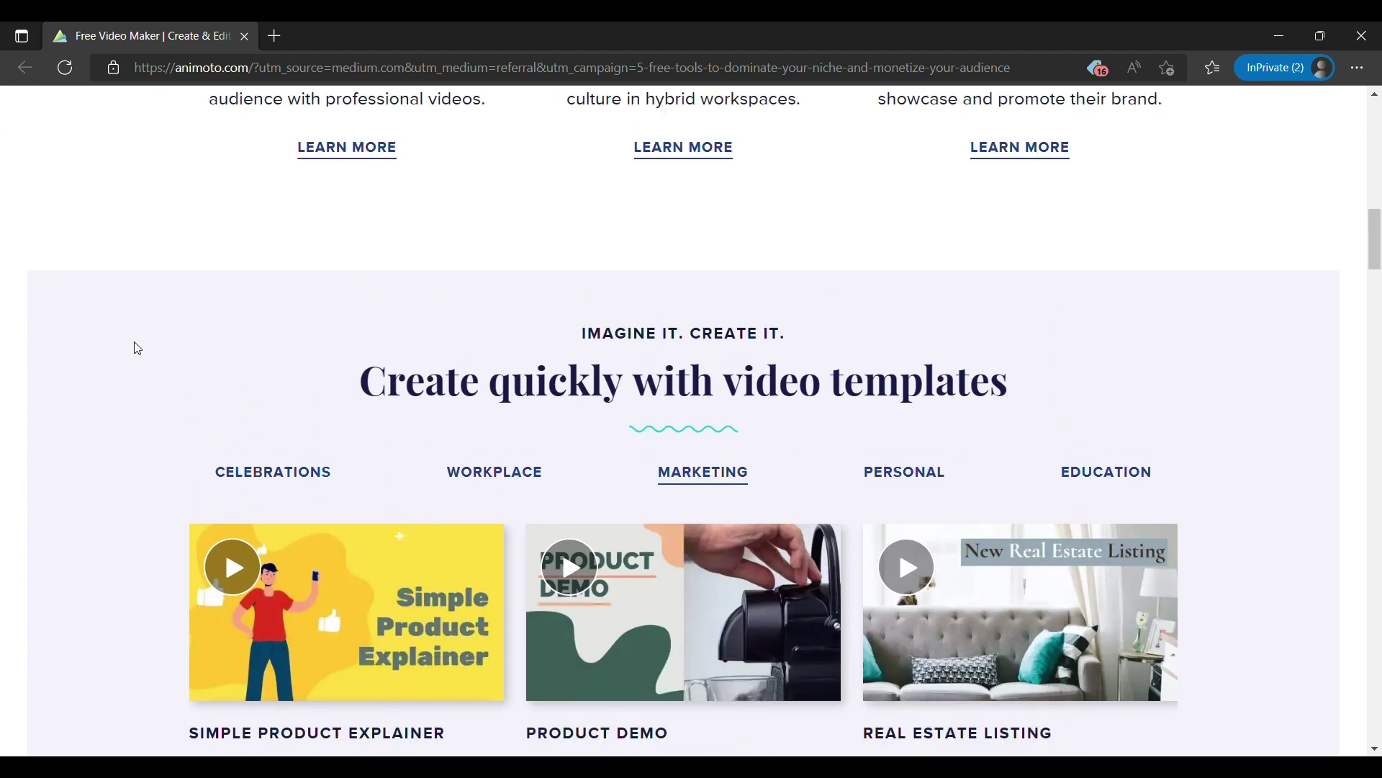
{"action": "scroll", "coordinate": [137, 347], "scroll_direction": "down", "scroll_amount": 1}
{"action": "scroll", "coordinate": [136, 347], "scroll_direction": "up", "scroll_amount": 2}
{"action": "scroll", "coordinate": [137, 347], "scroll_direction": "up", "scroll_amount": 2}
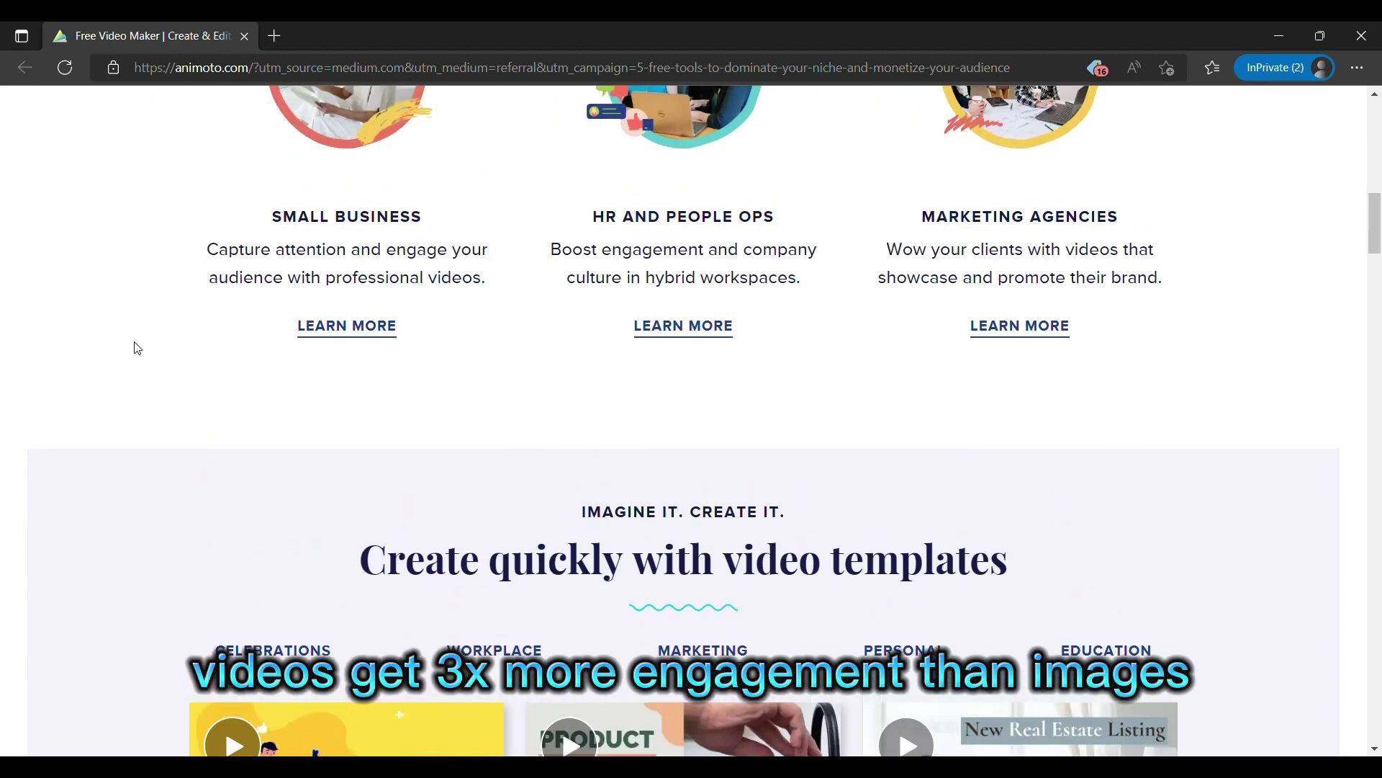
{"action": "scroll", "coordinate": [138, 347], "scroll_direction": "up", "scroll_amount": 2}
{"action": "scroll", "coordinate": [138, 347], "scroll_direction": "up", "scroll_amount": 2}
{"action": "scroll", "coordinate": [137, 347], "scroll_direction": "up", "scroll_amount": 3}
{"action": "scroll", "coordinate": [137, 347], "scroll_direction": "up", "scroll_amount": 3}
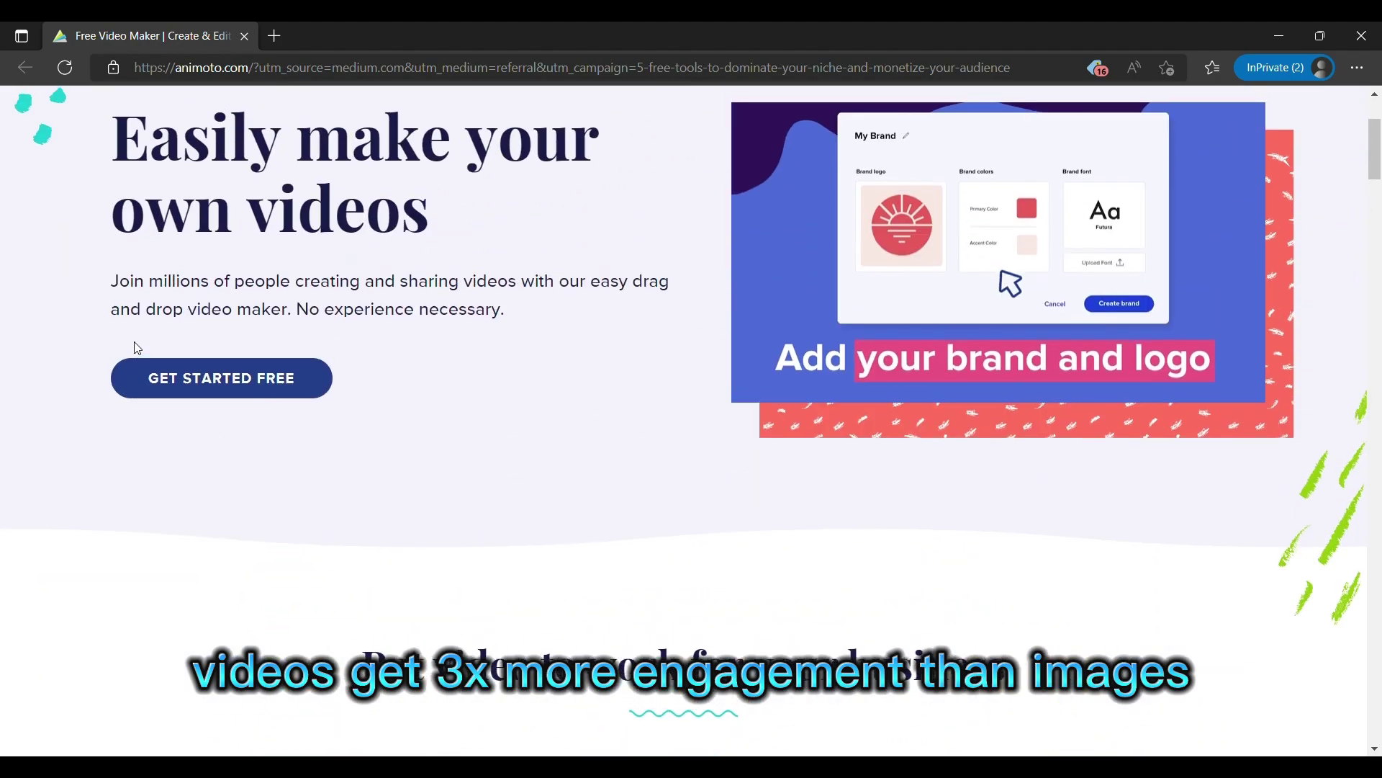
{"action": "scroll", "coordinate": [137, 346], "scroll_direction": "up", "scroll_amount": 3}
{"action": "scroll", "coordinate": [137, 346], "scroll_direction": "down", "scroll_amount": 1}
{"action": "scroll", "coordinate": [138, 347], "scroll_direction": "down", "scroll_amount": 5}
{"action": "scroll", "coordinate": [138, 347], "scroll_direction": "down", "scroll_amount": 4}
{"action": "scroll", "coordinate": [137, 347], "scroll_direction": "down", "scroll_amount": 1}
{"action": "scroll", "coordinate": [136, 347], "scroll_direction": "down", "scroll_amount": 4}
{"action": "scroll", "coordinate": [138, 347], "scroll_direction": "down", "scroll_amount": 2}
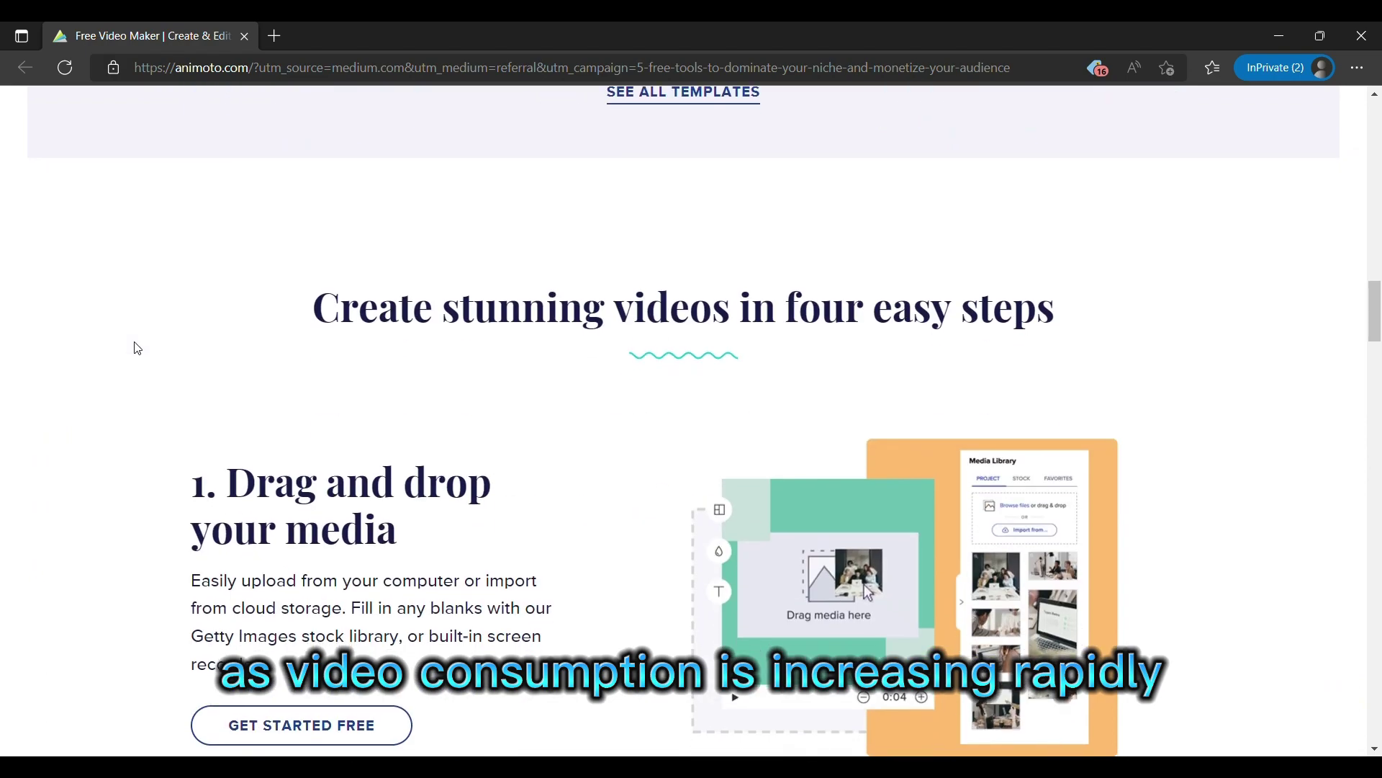
{"action": "scroll", "coordinate": [138, 347], "scroll_direction": "down", "scroll_amount": 2}
{"action": "scroll", "coordinate": [137, 346], "scroll_direction": "down", "scroll_amount": 2}
{"action": "scroll", "coordinate": [136, 347], "scroll_direction": "up", "scroll_amount": 2}
{"action": "scroll", "coordinate": [137, 347], "scroll_direction": "up", "scroll_amount": 3}
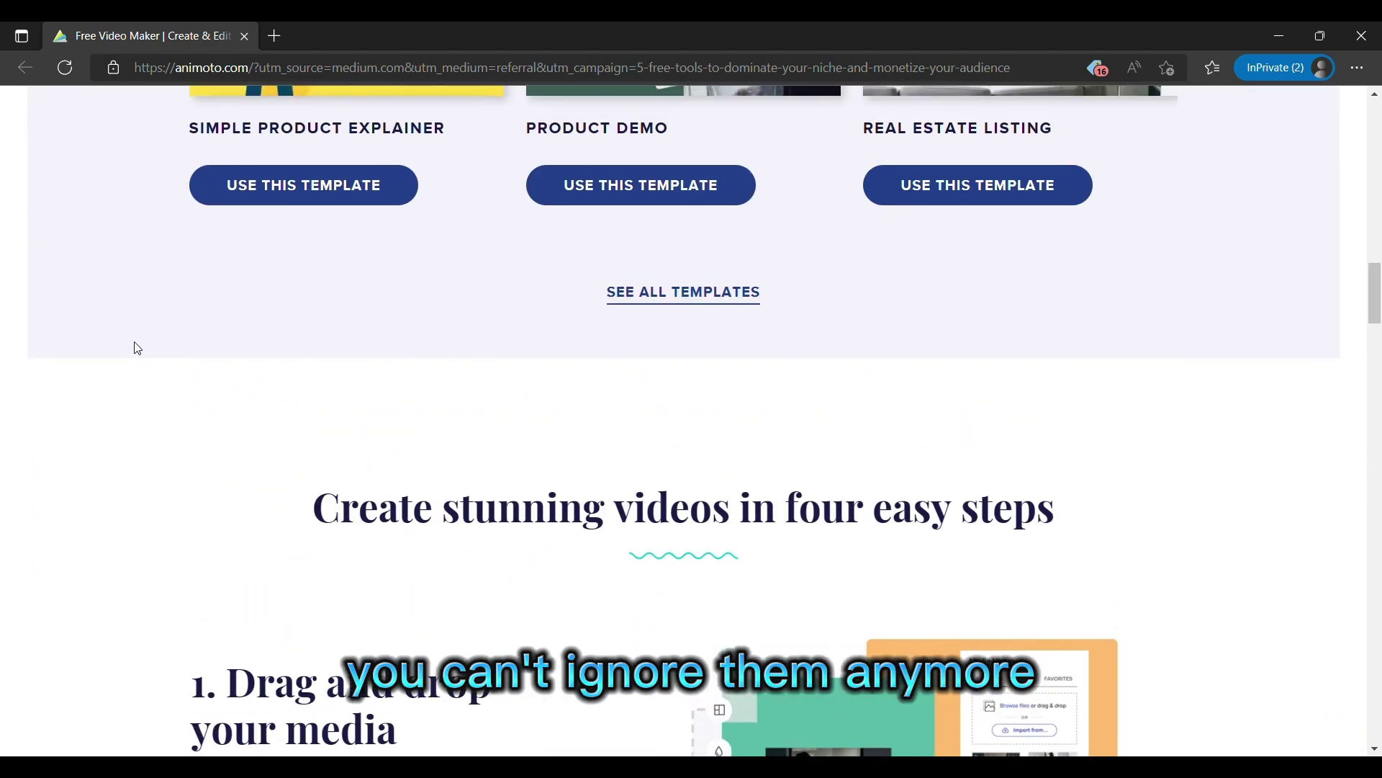
{"action": "scroll", "coordinate": [138, 346], "scroll_direction": "up", "scroll_amount": 1}
{"action": "scroll", "coordinate": [137, 347], "scroll_direction": "up", "scroll_amount": 1}
{"action": "scroll", "coordinate": [138, 346], "scroll_direction": "up", "scroll_amount": 2}
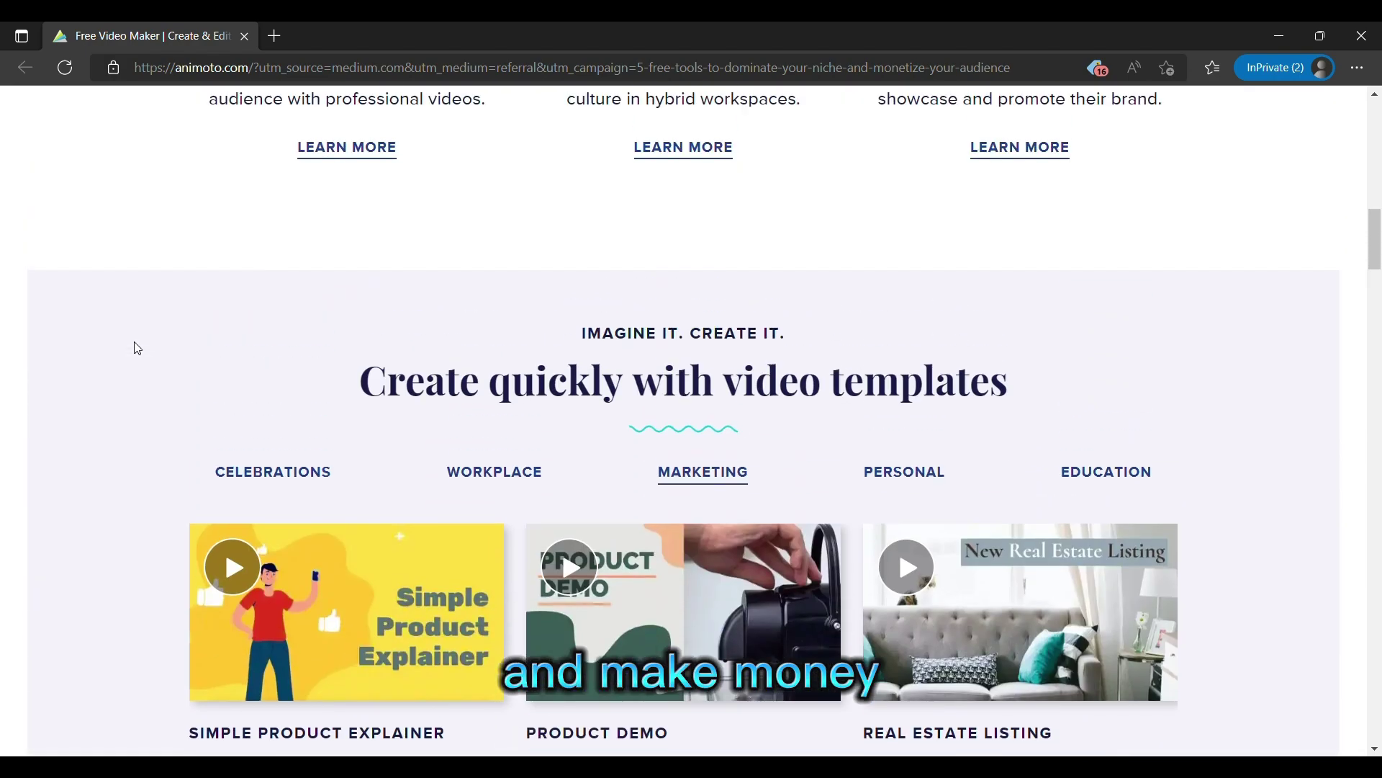
{"action": "scroll", "coordinate": [137, 347], "scroll_direction": "up", "scroll_amount": 1}
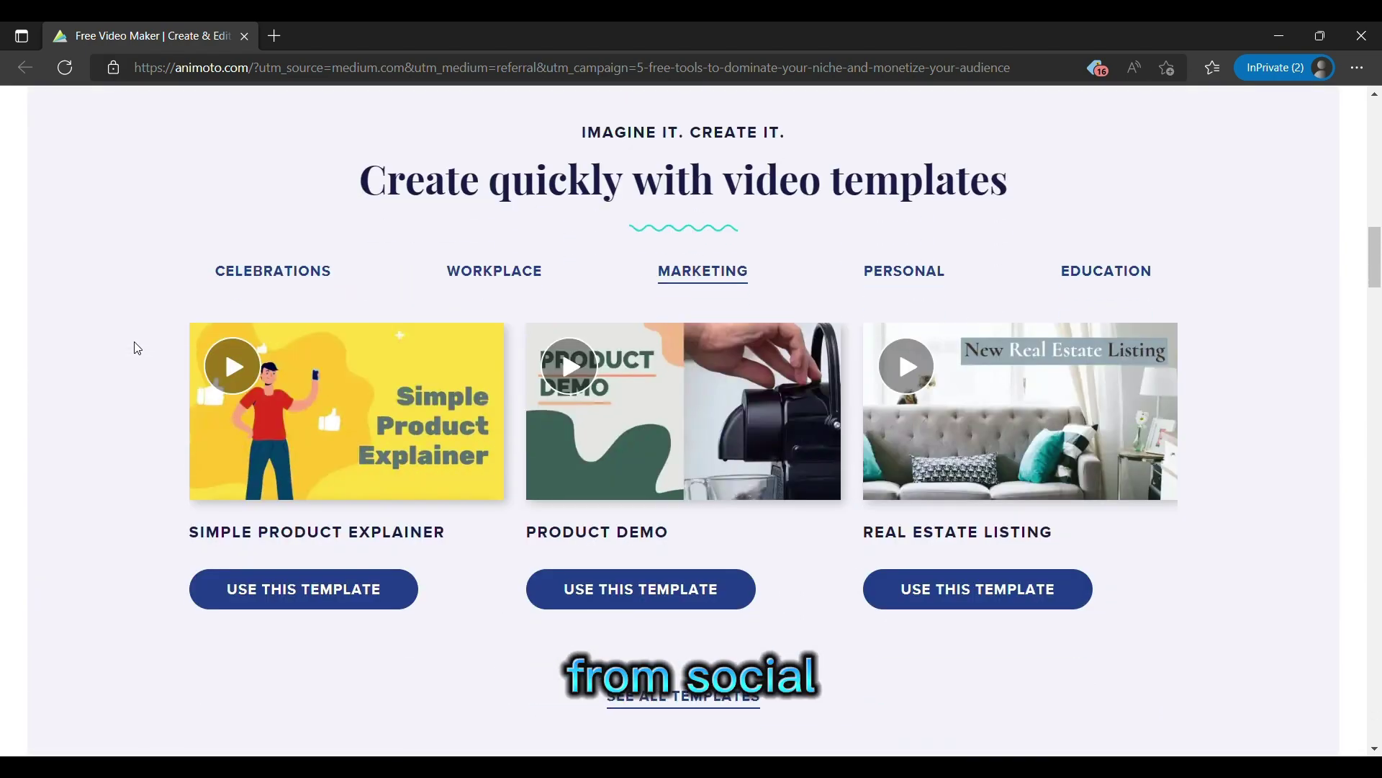
{"action": "left_click", "coordinate": [568, 371]}
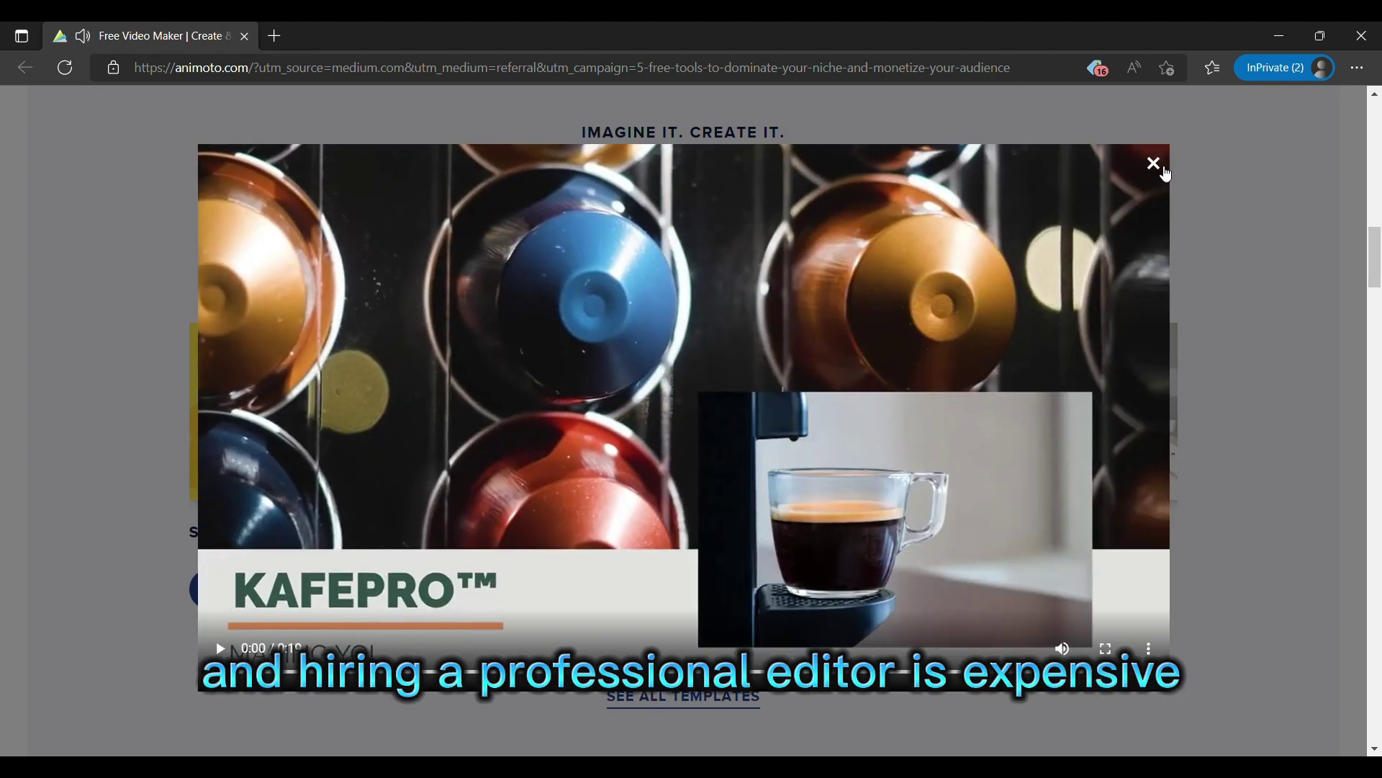
{"action": "left_click", "coordinate": [1154, 164]}
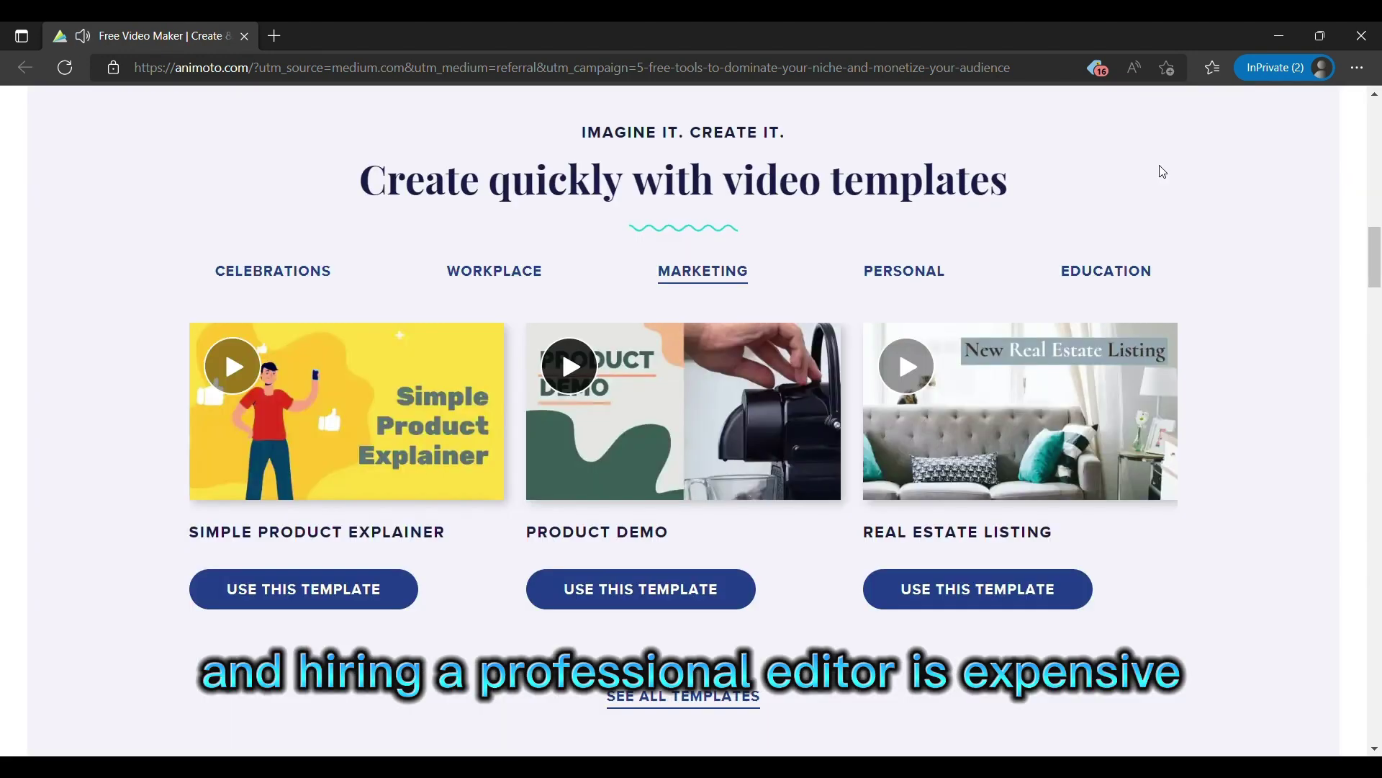
{"action": "scroll", "coordinate": [537, 317], "scroll_direction": "up", "scroll_amount": 3}
{"action": "scroll", "coordinate": [537, 317], "scroll_direction": "up", "scroll_amount": 3}
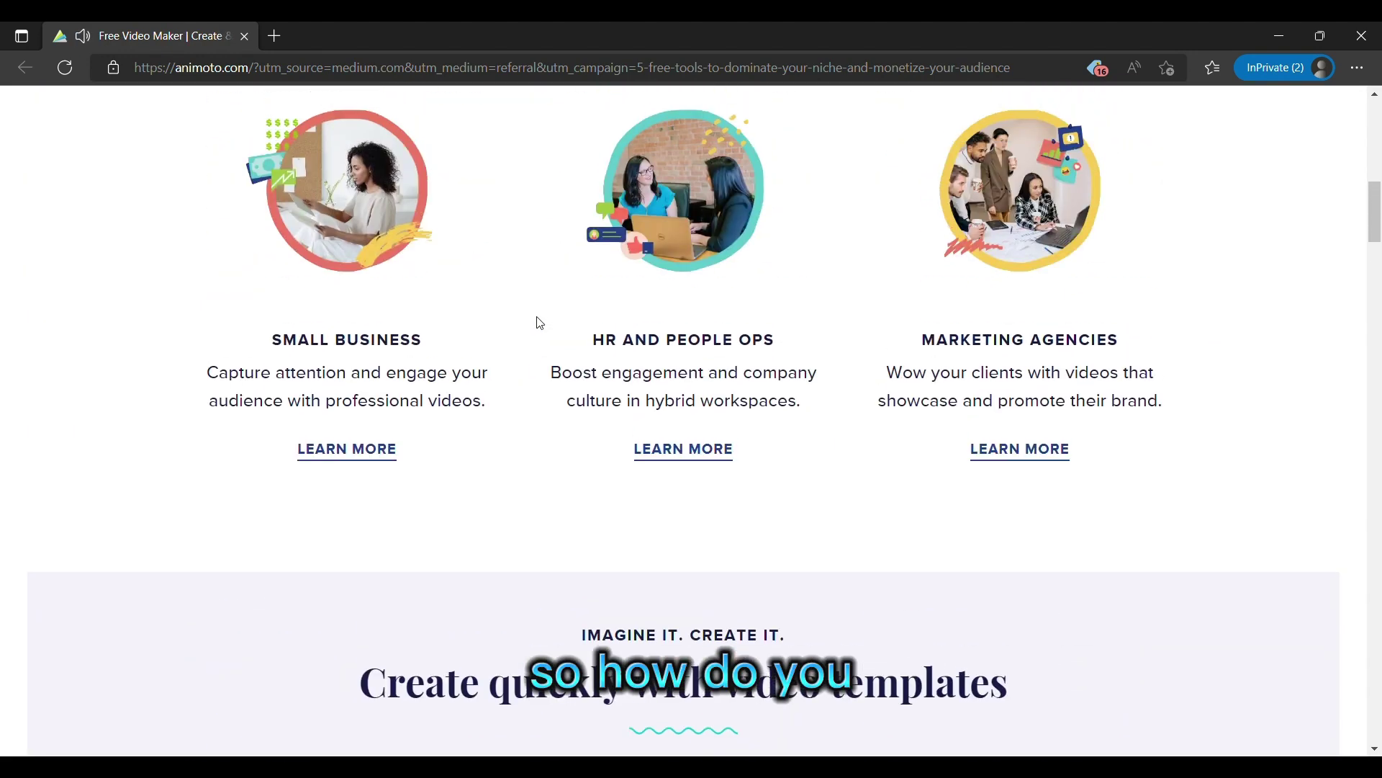
{"action": "scroll", "coordinate": [537, 317], "scroll_direction": "up", "scroll_amount": 2}
{"action": "scroll", "coordinate": [538, 322], "scroll_direction": "up", "scroll_amount": 3}
{"action": "scroll", "coordinate": [537, 323], "scroll_direction": "up", "scroll_amount": 3}
{"action": "scroll", "coordinate": [537, 323], "scroll_direction": "up", "scroll_amount": 2}
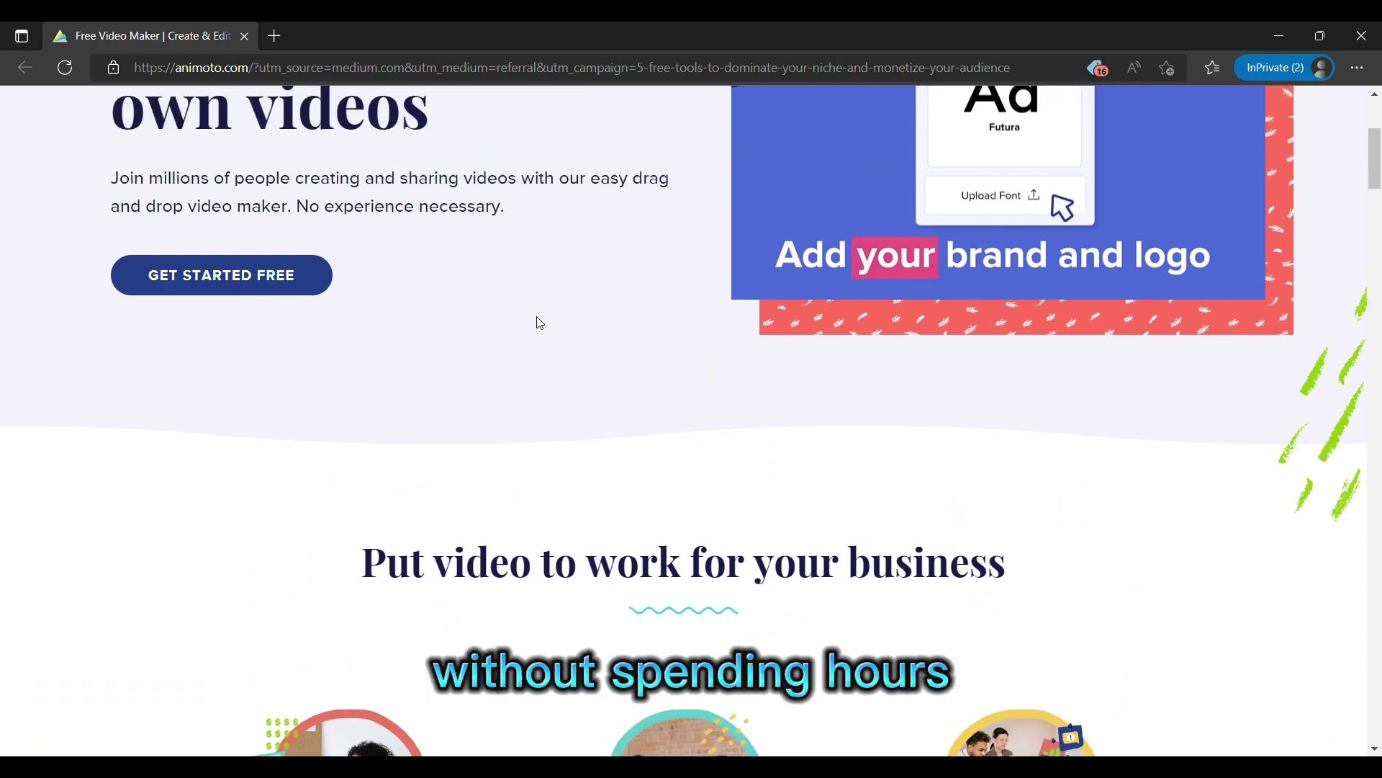
{"action": "scroll", "coordinate": [537, 322], "scroll_direction": "up", "scroll_amount": 2}
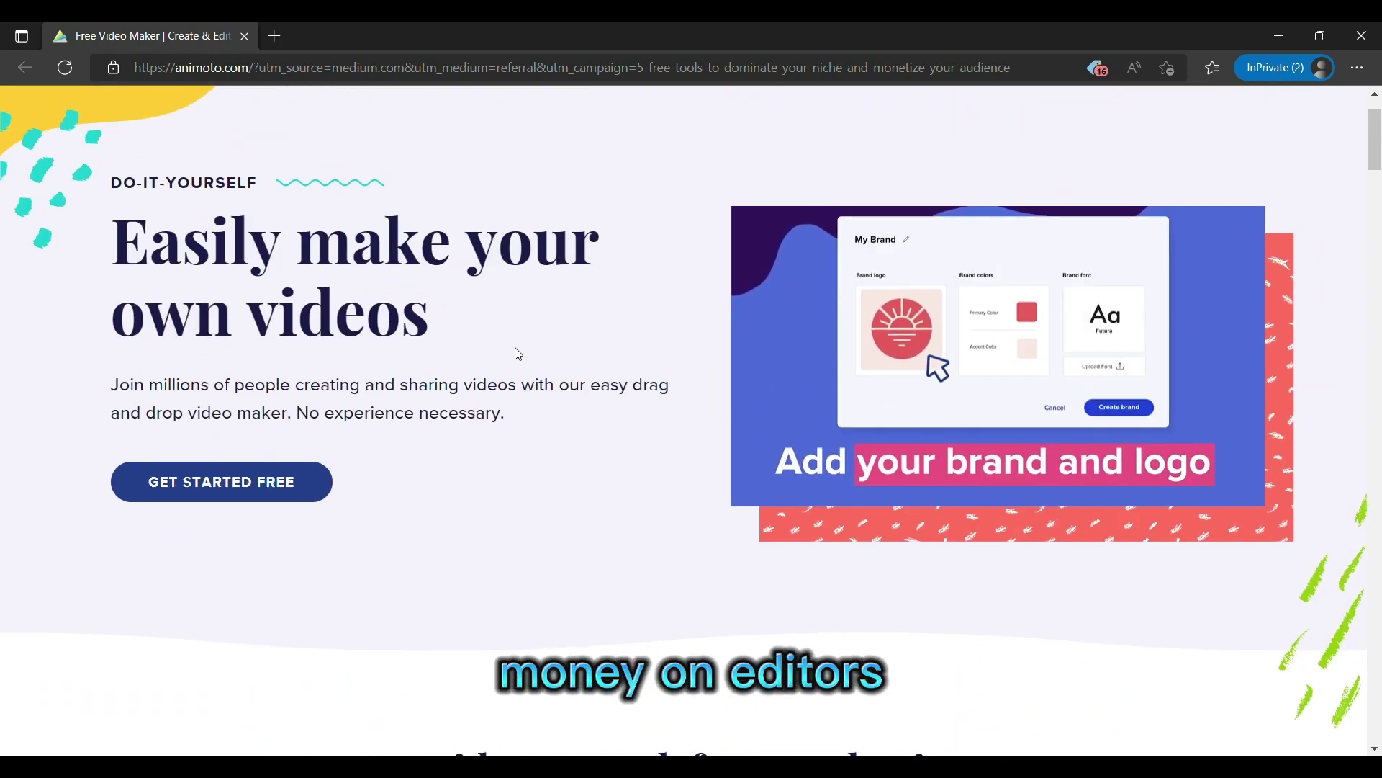
{"action": "scroll", "coordinate": [515, 352], "scroll_direction": "down", "scroll_amount": 4}
{"action": "scroll", "coordinate": [515, 353], "scroll_direction": "down", "scroll_amount": 4}
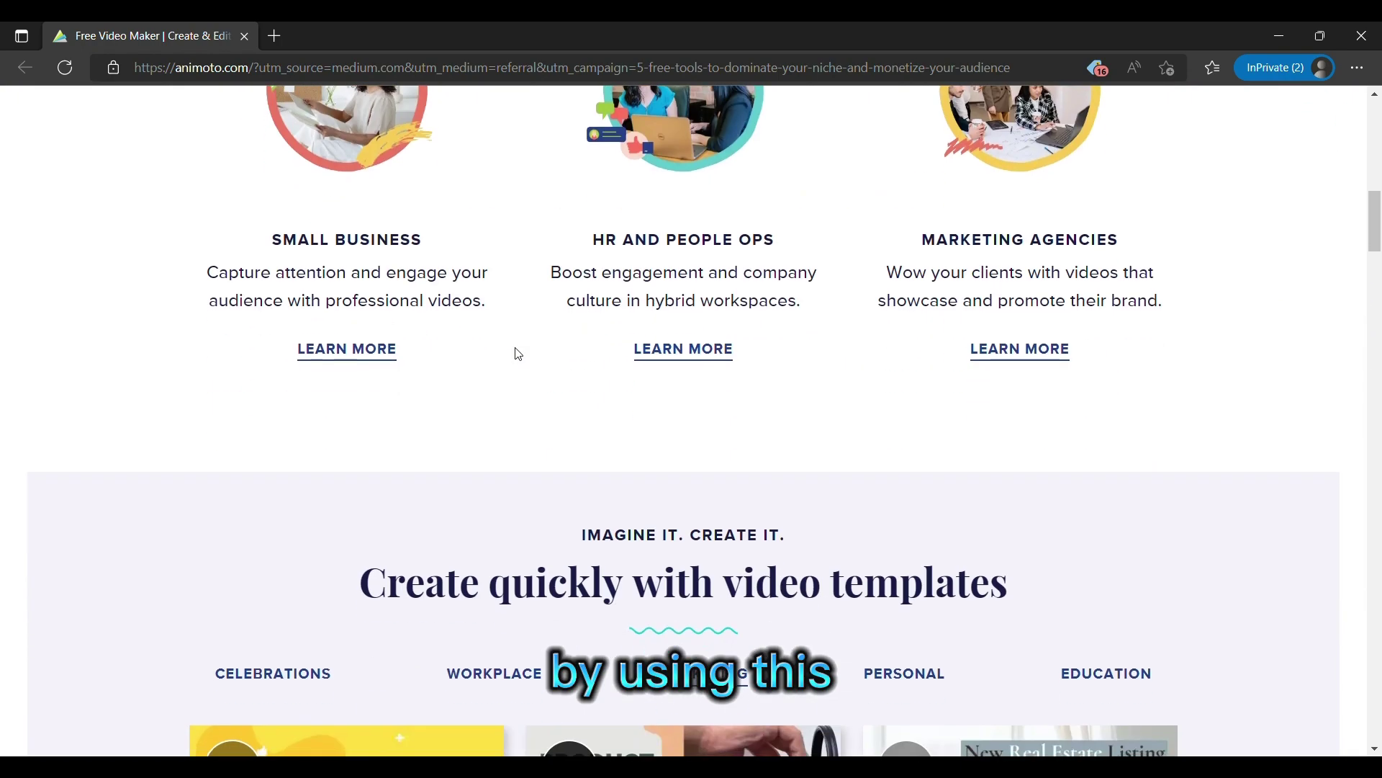
{"action": "scroll", "coordinate": [515, 352], "scroll_direction": "down", "scroll_amount": 2}
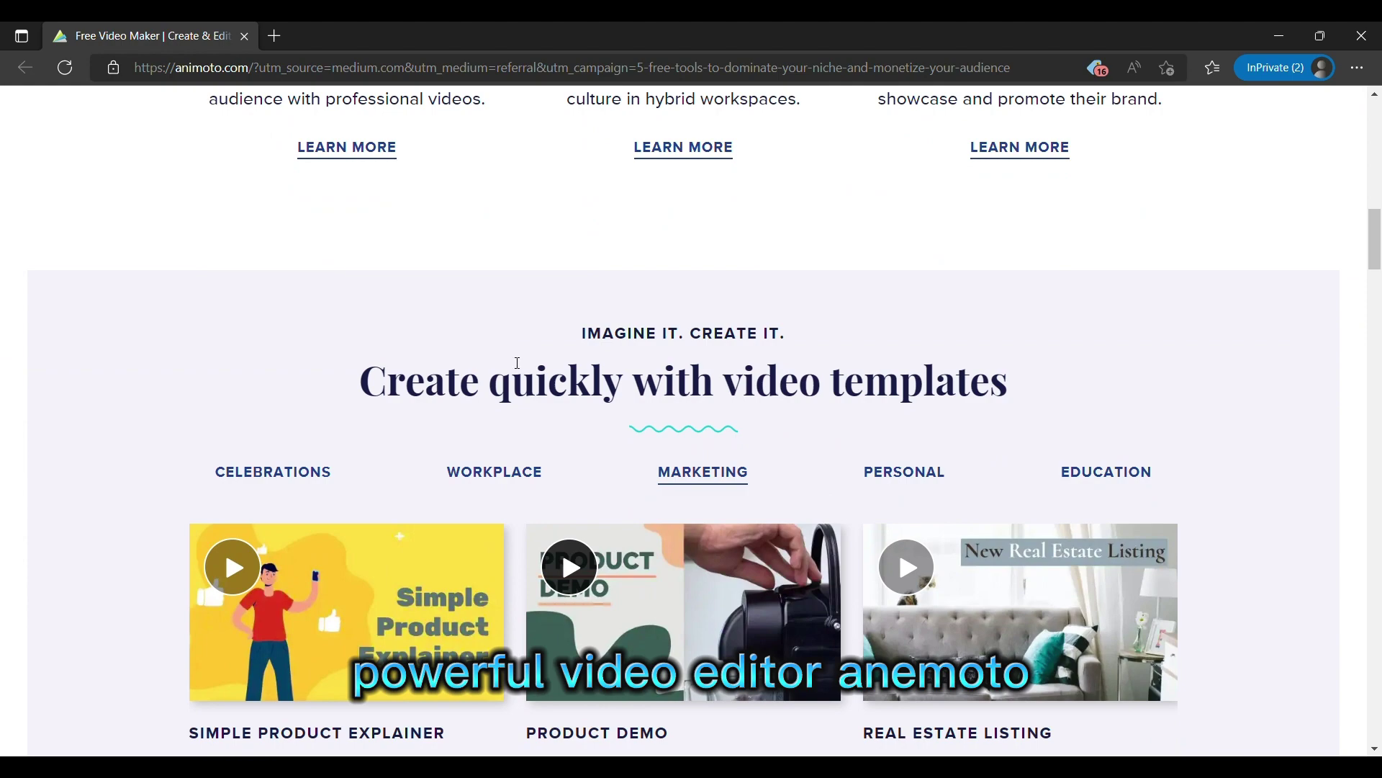
{"action": "scroll", "coordinate": [515, 352], "scroll_direction": "down", "scroll_amount": 3}
{"action": "scroll", "coordinate": [515, 353], "scroll_direction": "down", "scroll_amount": 4}
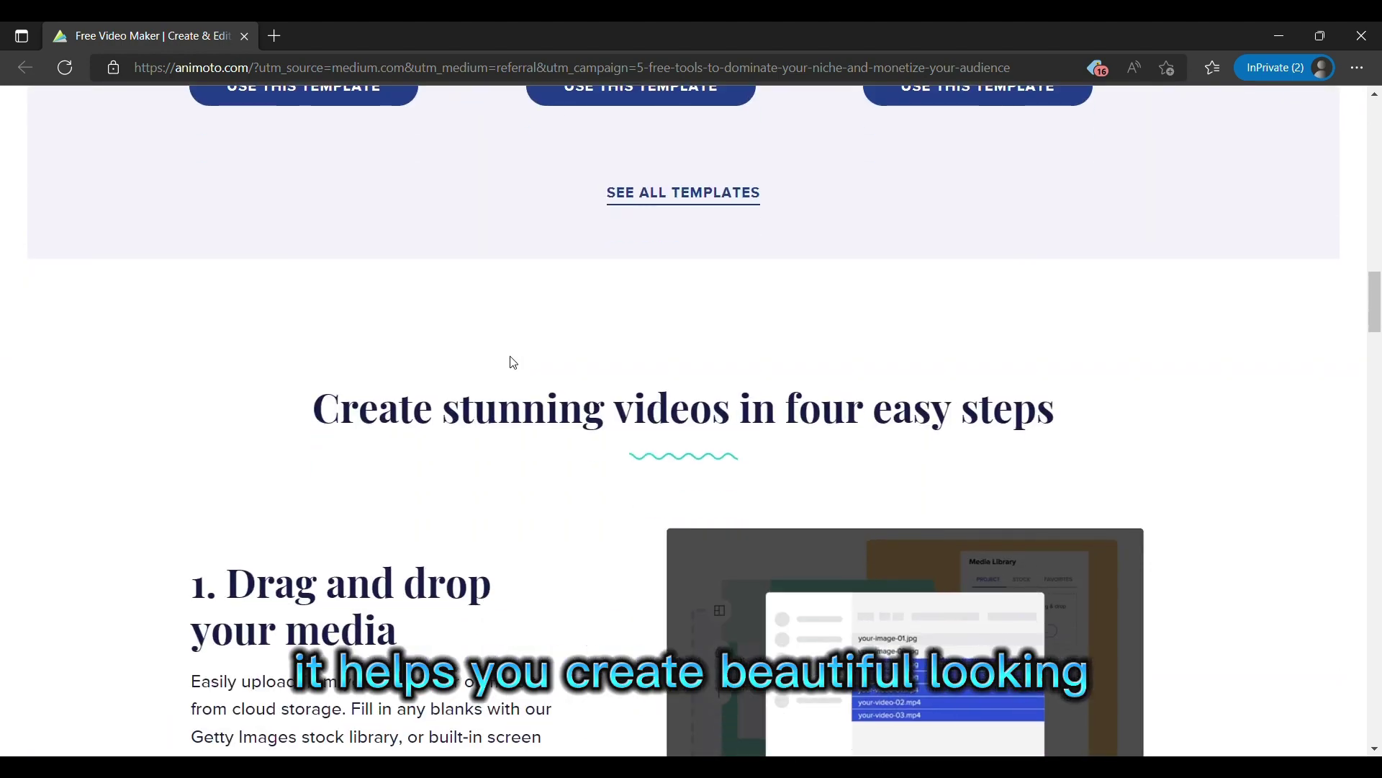
{"action": "scroll", "coordinate": [511, 361], "scroll_direction": "up", "scroll_amount": 2}
{"action": "scroll", "coordinate": [512, 363], "scroll_direction": "up", "scroll_amount": 3}
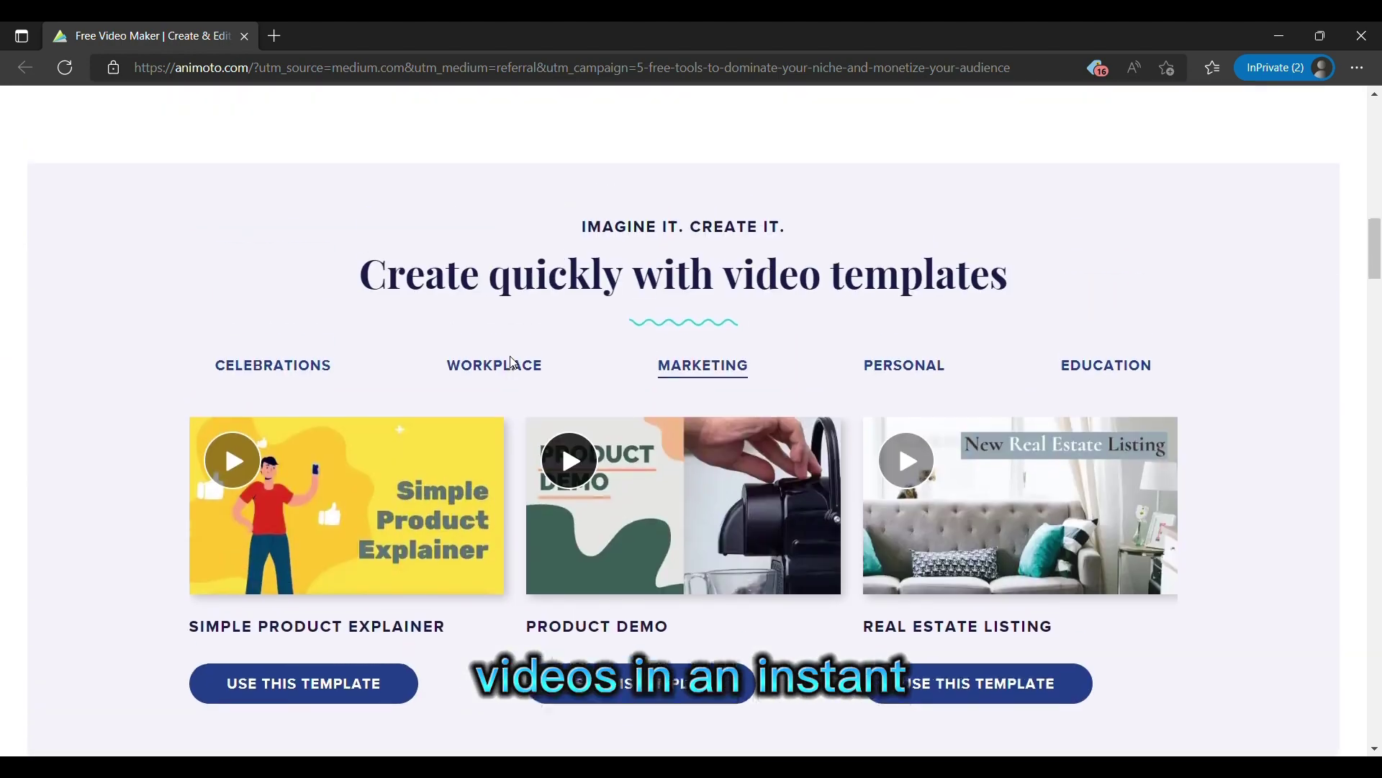
{"action": "scroll", "coordinate": [512, 361], "scroll_direction": "down", "scroll_amount": 2}
{"action": "scroll", "coordinate": [510, 355], "scroll_direction": "up", "scroll_amount": 1}
{"action": "scroll", "coordinate": [510, 355], "scroll_direction": "down", "scroll_amount": 4}
{"action": "scroll", "coordinate": [510, 355], "scroll_direction": "down", "scroll_amount": 2}
{"action": "scroll", "coordinate": [510, 355], "scroll_direction": "down", "scroll_amount": 2}
{"action": "scroll", "coordinate": [512, 363], "scroll_direction": "down", "scroll_amount": 3}
{"action": "scroll", "coordinate": [512, 362], "scroll_direction": "down", "scroll_amount": 3}
{"action": "scroll", "coordinate": [511, 362], "scroll_direction": "down", "scroll_amount": 3}
{"action": "scroll", "coordinate": [512, 362], "scroll_direction": "down", "scroll_amount": 2}
{"action": "scroll", "coordinate": [512, 362], "scroll_direction": "down", "scroll_amount": 3}
{"action": "scroll", "coordinate": [512, 362], "scroll_direction": "down", "scroll_amount": 4}
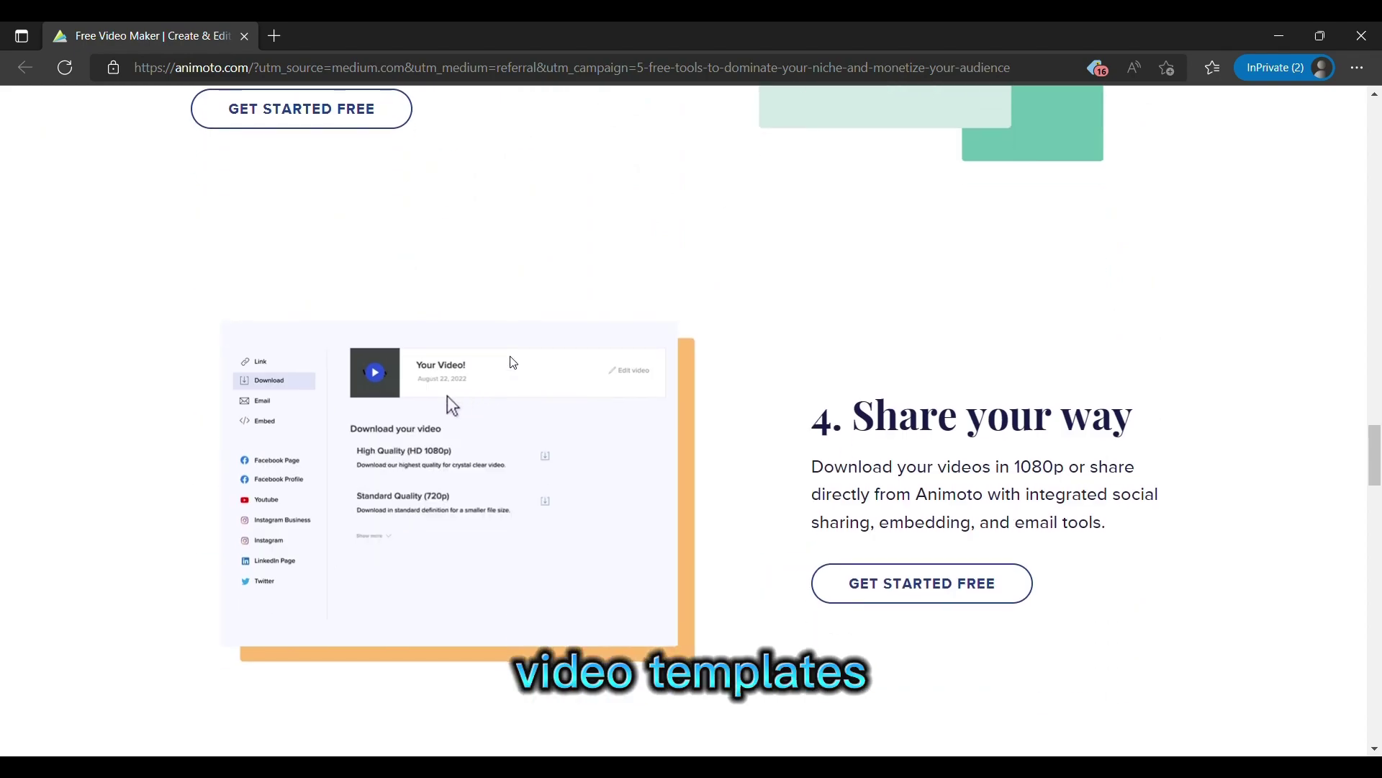
{"action": "scroll", "coordinate": [512, 362], "scroll_direction": "down", "scroll_amount": 5}
{"action": "scroll", "coordinate": [512, 362], "scroll_direction": "down", "scroll_amount": 1}
{"action": "scroll", "coordinate": [512, 363], "scroll_direction": "down", "scroll_amount": 3}
{"action": "scroll", "coordinate": [512, 362], "scroll_direction": "down", "scroll_amount": 1}
{"action": "scroll", "coordinate": [512, 361], "scroll_direction": "down", "scroll_amount": 4}
{"action": "scroll", "coordinate": [512, 361], "scroll_direction": "down", "scroll_amount": 3}
{"action": "scroll", "coordinate": [512, 363], "scroll_direction": "down", "scroll_amount": 3}
{"action": "scroll", "coordinate": [512, 362], "scroll_direction": "down", "scroll_amount": 3}
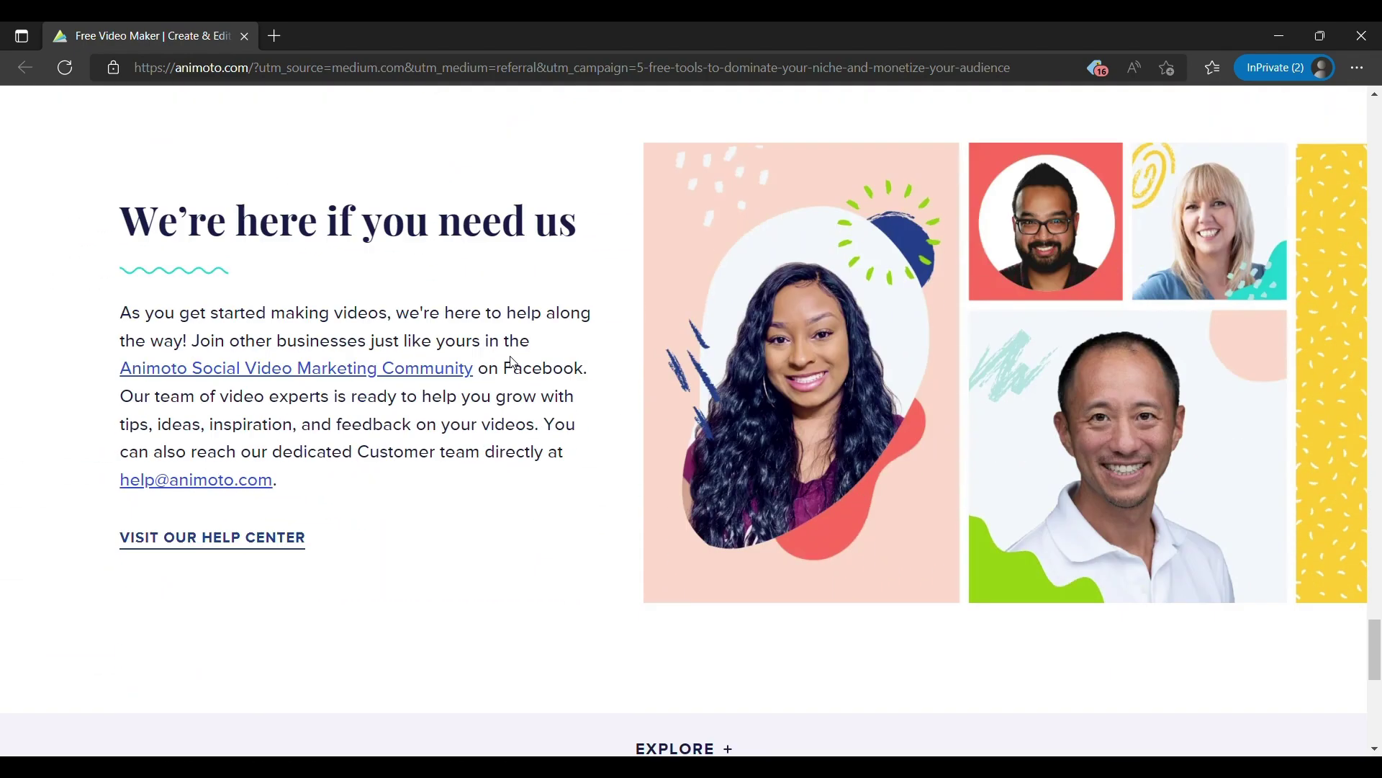
{"action": "scroll", "coordinate": [512, 362], "scroll_direction": "down", "scroll_amount": 3}
{"action": "scroll", "coordinate": [521, 368], "scroll_direction": "up", "scroll_amount": 2}
{"action": "scroll", "coordinate": [521, 368], "scroll_direction": "up", "scroll_amount": 6}
{"action": "scroll", "coordinate": [520, 367], "scroll_direction": "up", "scroll_amount": 6}
{"action": "scroll", "coordinate": [520, 368], "scroll_direction": "up", "scroll_amount": 5}
{"action": "scroll", "coordinate": [491, 248], "scroll_direction": "up", "scroll_amount": 6}
{"action": "scroll", "coordinate": [492, 248], "scroll_direction": "up", "scroll_amount": 6}
{"action": "scroll", "coordinate": [516, 238], "scroll_direction": "up", "scroll_amount": 4}
{"action": "scroll", "coordinate": [517, 238], "scroll_direction": "up", "scroll_amount": 1}
{"action": "scroll", "coordinate": [517, 238], "scroll_direction": "up", "scroll_amount": 5}
{"action": "scroll", "coordinate": [516, 237], "scroll_direction": "up", "scroll_amount": 3}
{"action": "scroll", "coordinate": [516, 238], "scroll_direction": "up", "scroll_amount": 4}
{"action": "scroll", "coordinate": [516, 238], "scroll_direction": "up", "scroll_amount": 2}
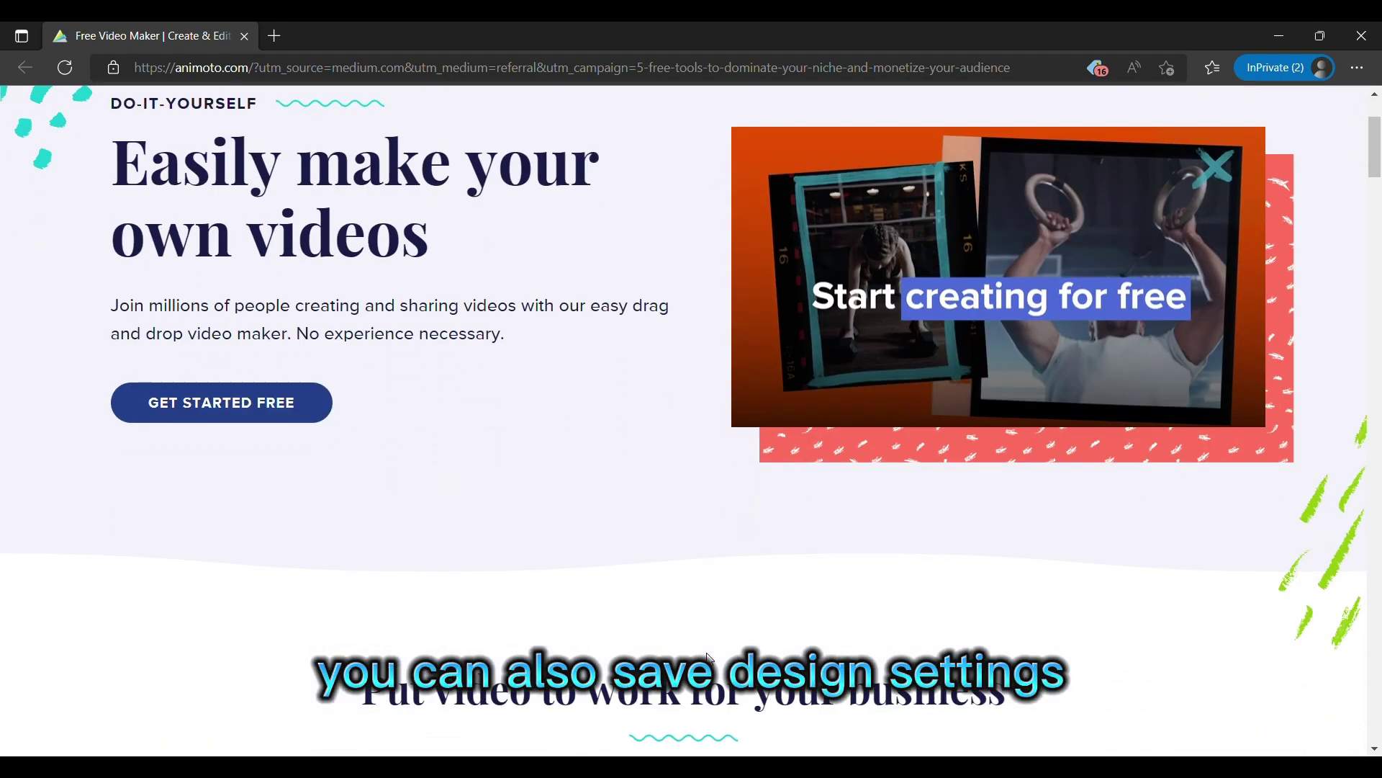
{"action": "scroll", "coordinate": [707, 655], "scroll_direction": "down", "scroll_amount": 5}
{"action": "scroll", "coordinate": [707, 656], "scroll_direction": "down", "scroll_amount": 5}
{"action": "scroll", "coordinate": [707, 655], "scroll_direction": "down", "scroll_amount": 8}
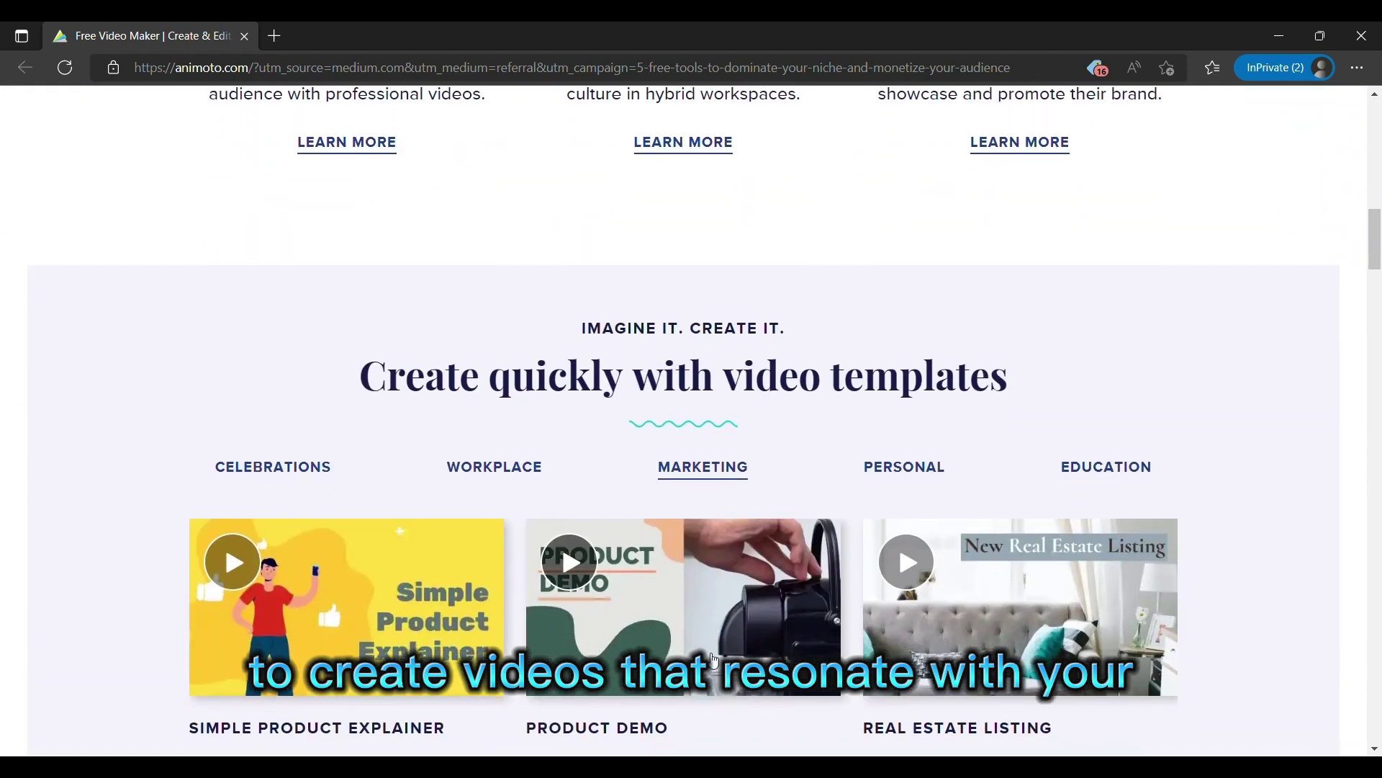
{"action": "scroll", "coordinate": [708, 656], "scroll_direction": "down", "scroll_amount": 3}
{"action": "scroll", "coordinate": [707, 656], "scroll_direction": "down", "scroll_amount": 3}
{"action": "scroll", "coordinate": [708, 656], "scroll_direction": "down", "scroll_amount": 4}
{"action": "scroll", "coordinate": [708, 655], "scroll_direction": "down", "scroll_amount": 4}
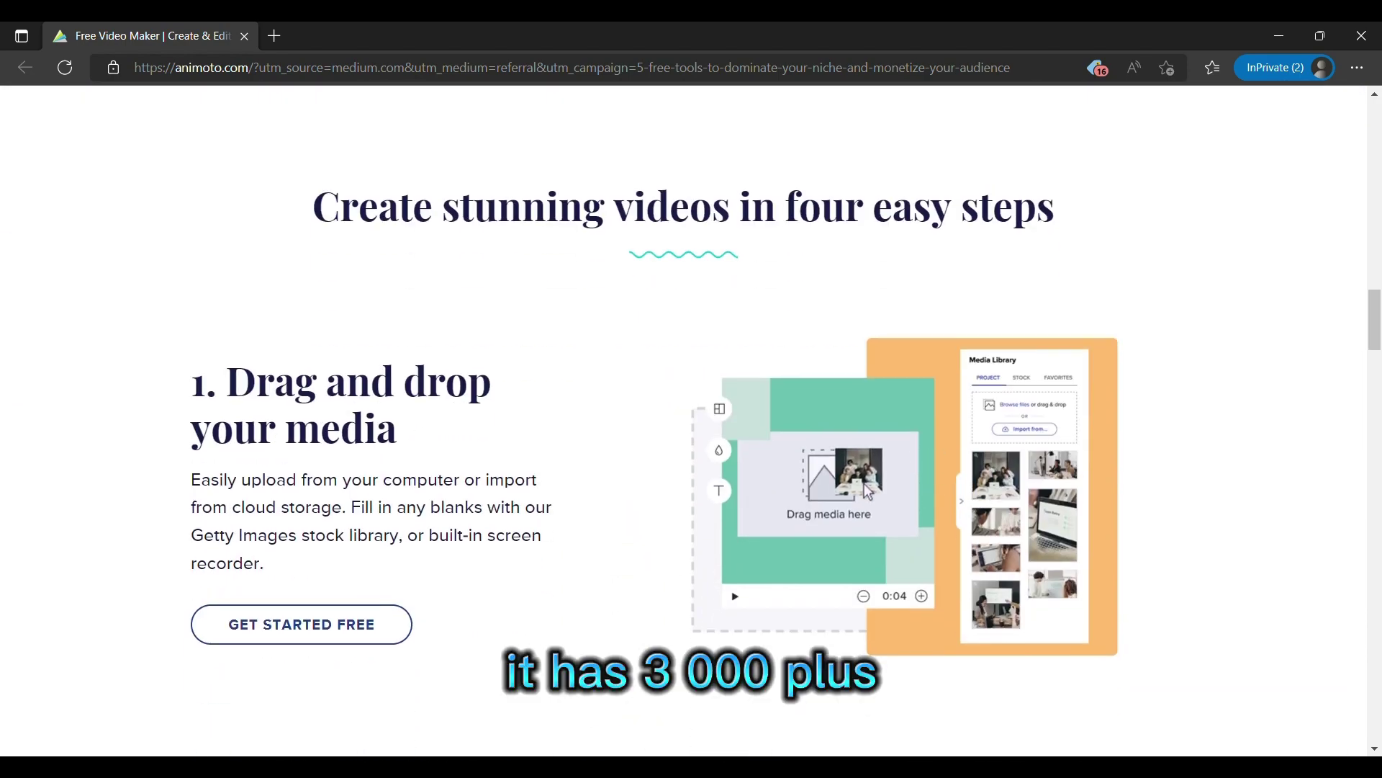
{"action": "scroll", "coordinate": [707, 656], "scroll_direction": "down", "scroll_amount": 1}
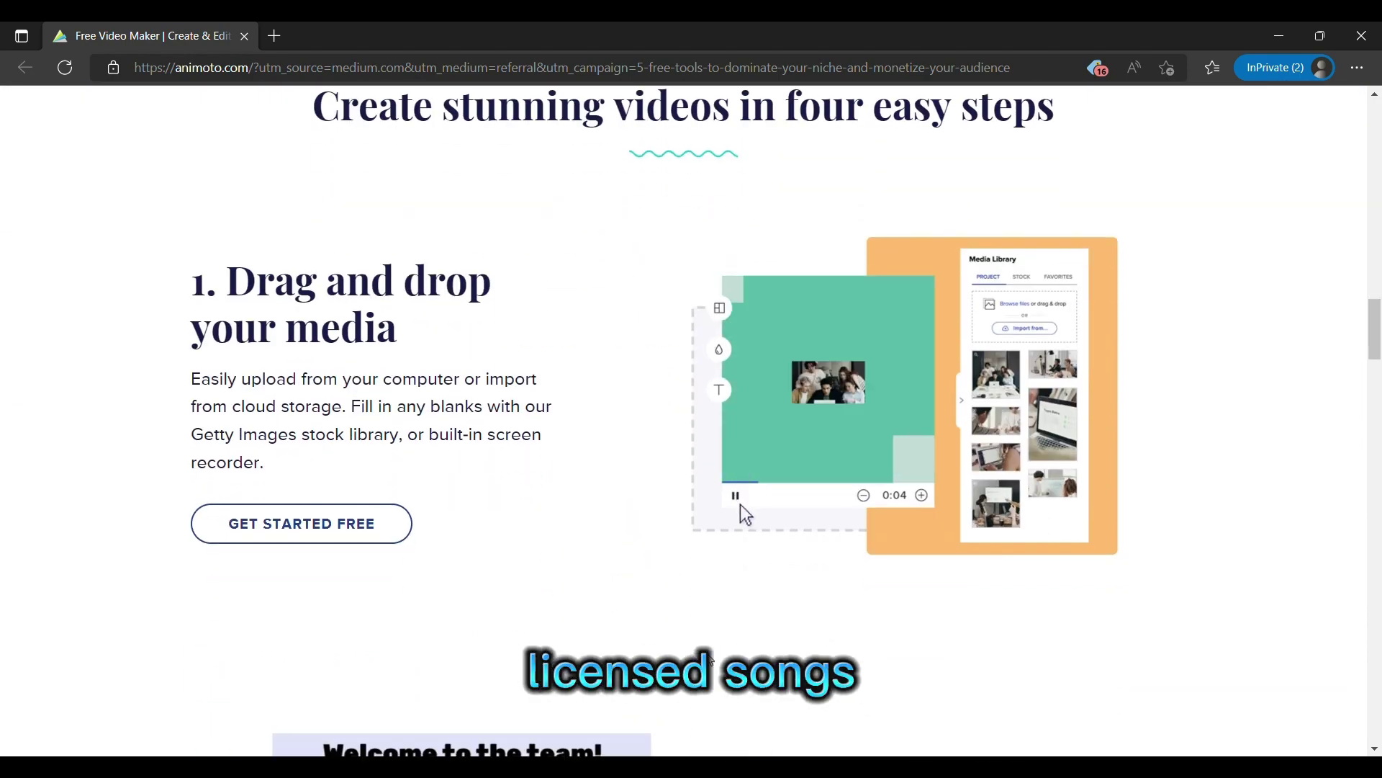
{"action": "scroll", "coordinate": [708, 655], "scroll_direction": "up", "scroll_amount": 6}
{"action": "scroll", "coordinate": [707, 656], "scroll_direction": "up", "scroll_amount": 1}
{"action": "scroll", "coordinate": [708, 655], "scroll_direction": "down", "scroll_amount": 3}
{"action": "scroll", "coordinate": [708, 655], "scroll_direction": "down", "scroll_amount": 2}
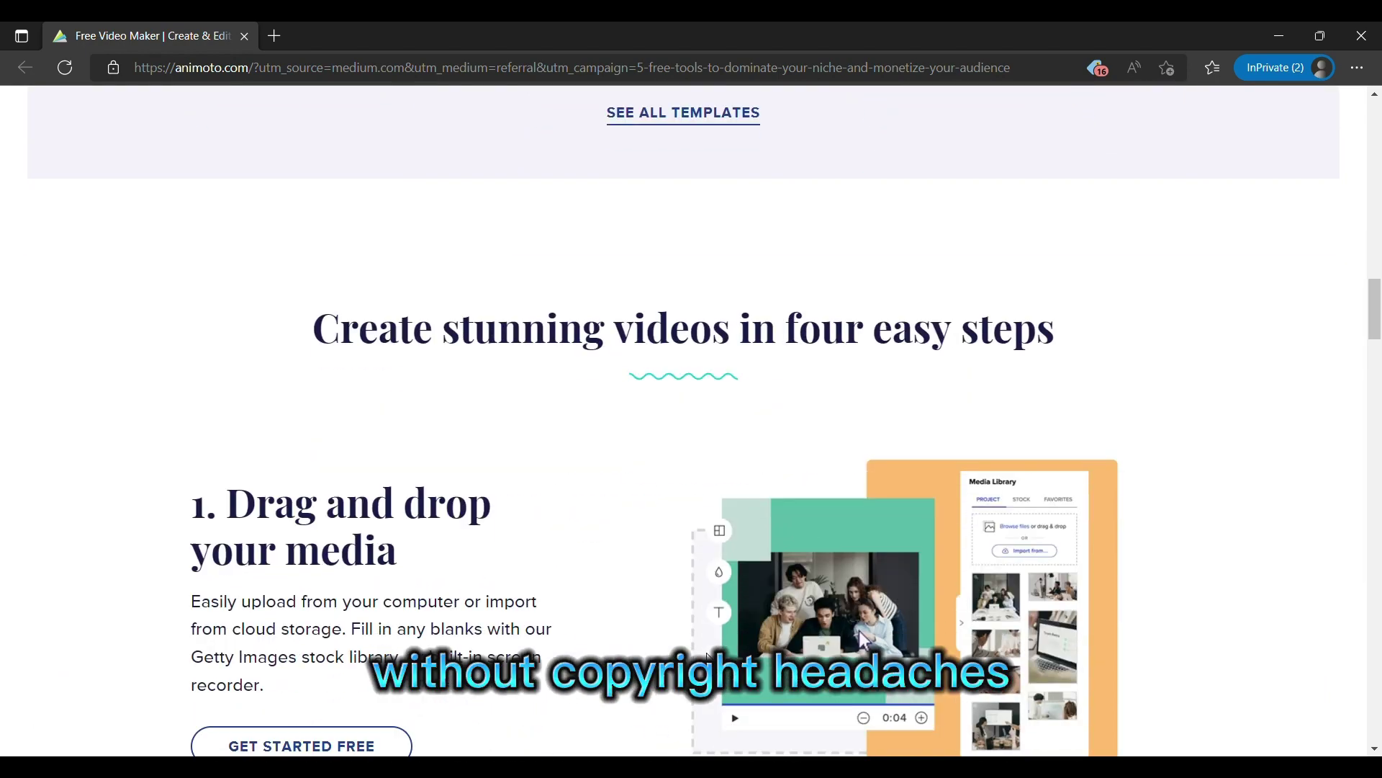
{"action": "scroll", "coordinate": [707, 655], "scroll_direction": "down", "scroll_amount": 2}
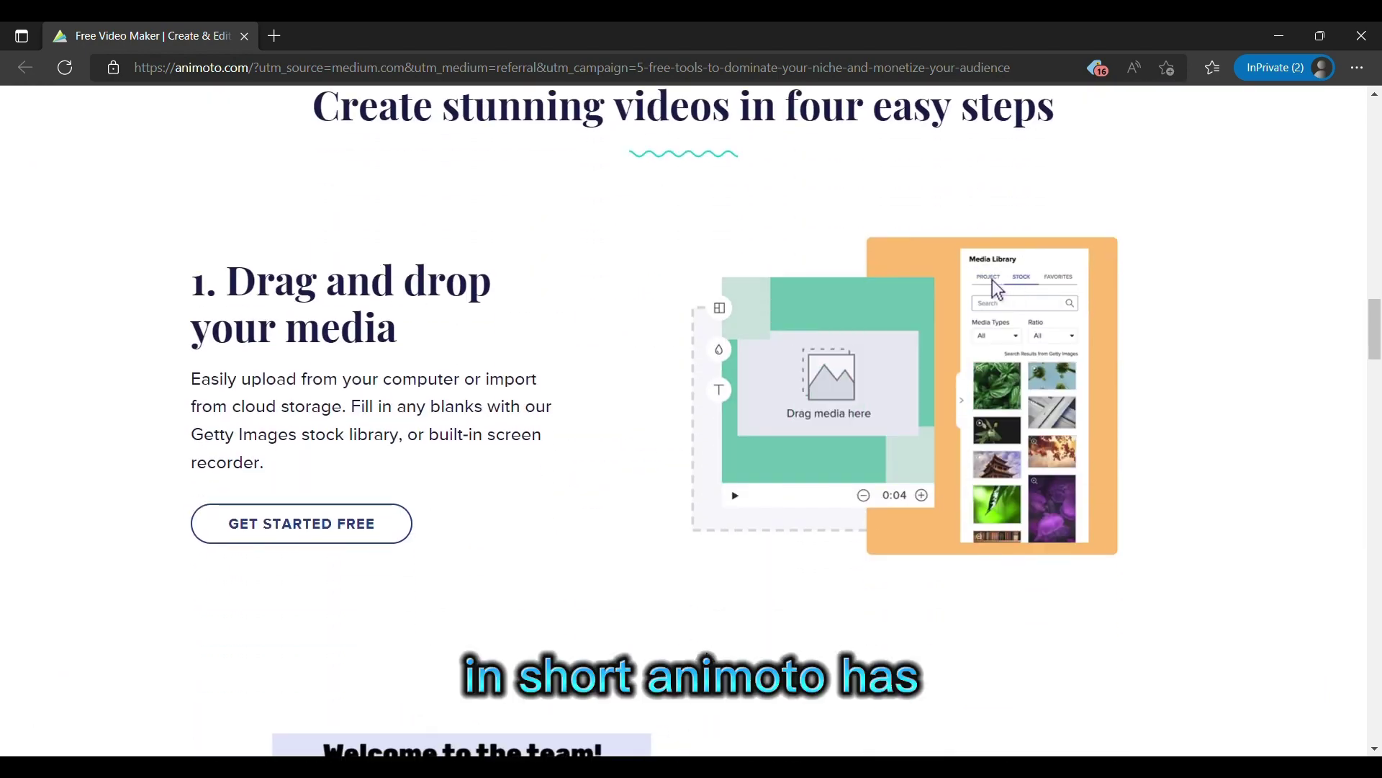
{"action": "scroll", "coordinate": [707, 658], "scroll_direction": "down", "scroll_amount": 3}
{"action": "scroll", "coordinate": [708, 658], "scroll_direction": "down", "scroll_amount": 2}
{"action": "scroll", "coordinate": [252, 392], "scroll_direction": "down", "scroll_amount": 2}
{"action": "scroll", "coordinate": [252, 391], "scroll_direction": "down", "scroll_amount": 2}
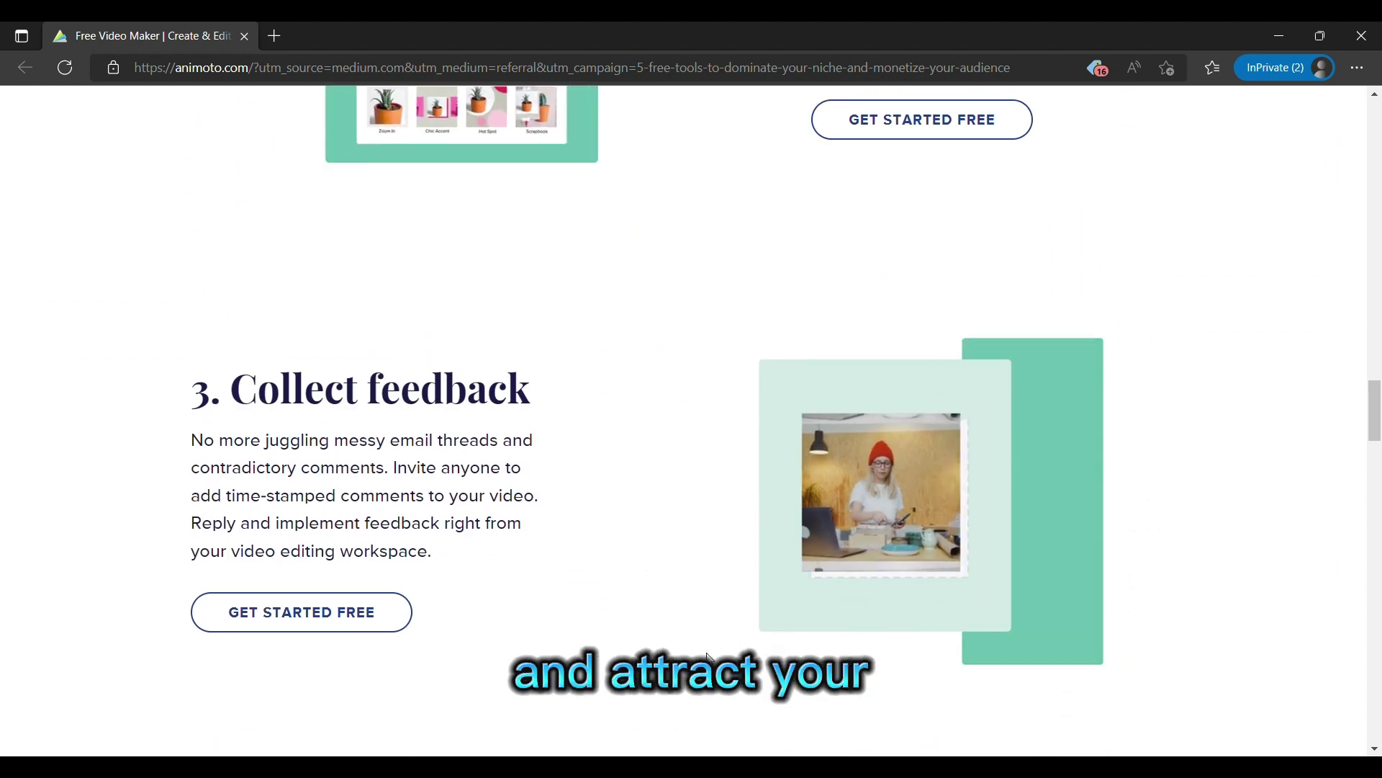
{"action": "scroll", "coordinate": [555, 625], "scroll_direction": "down", "scroll_amount": 3}
{"action": "scroll", "coordinate": [555, 625], "scroll_direction": "down", "scroll_amount": 2}
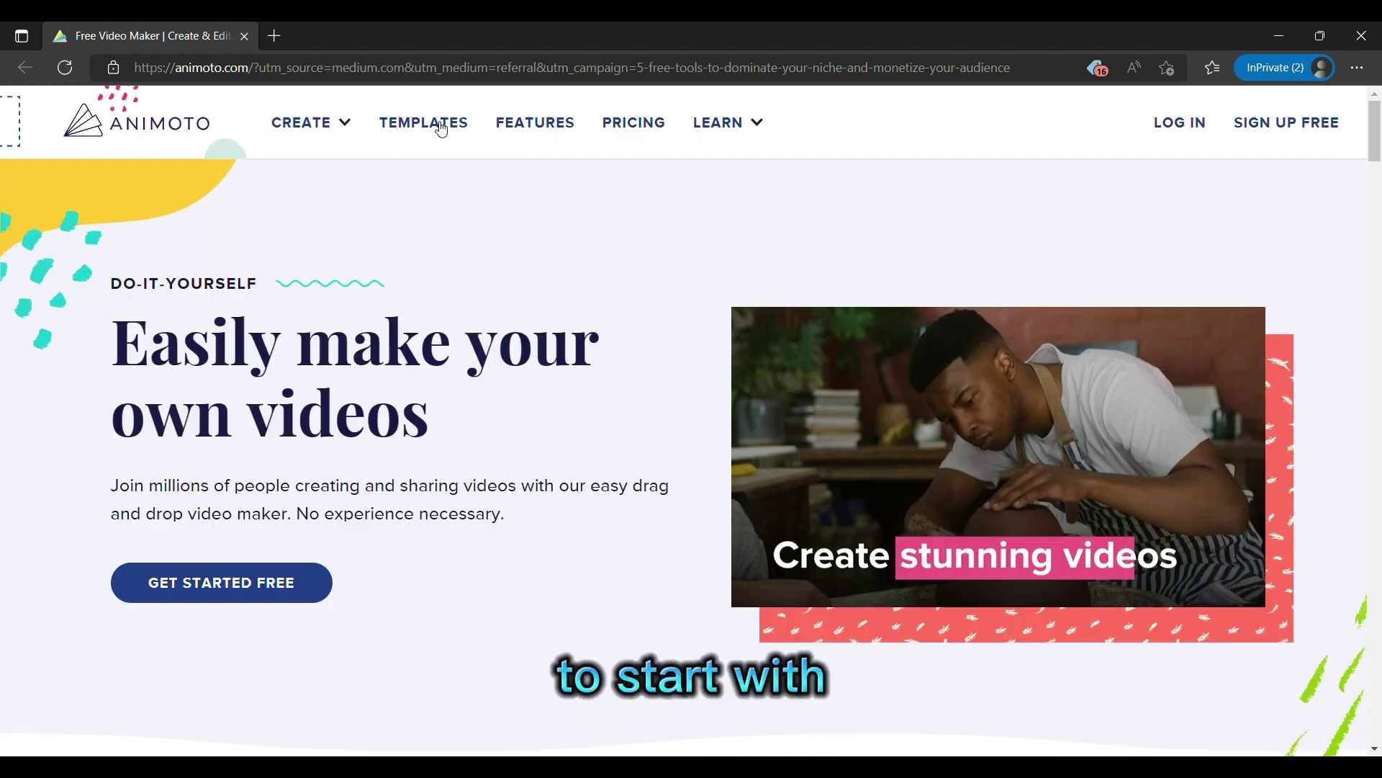
{"action": "middle_click", "coordinate": [459, 124]}
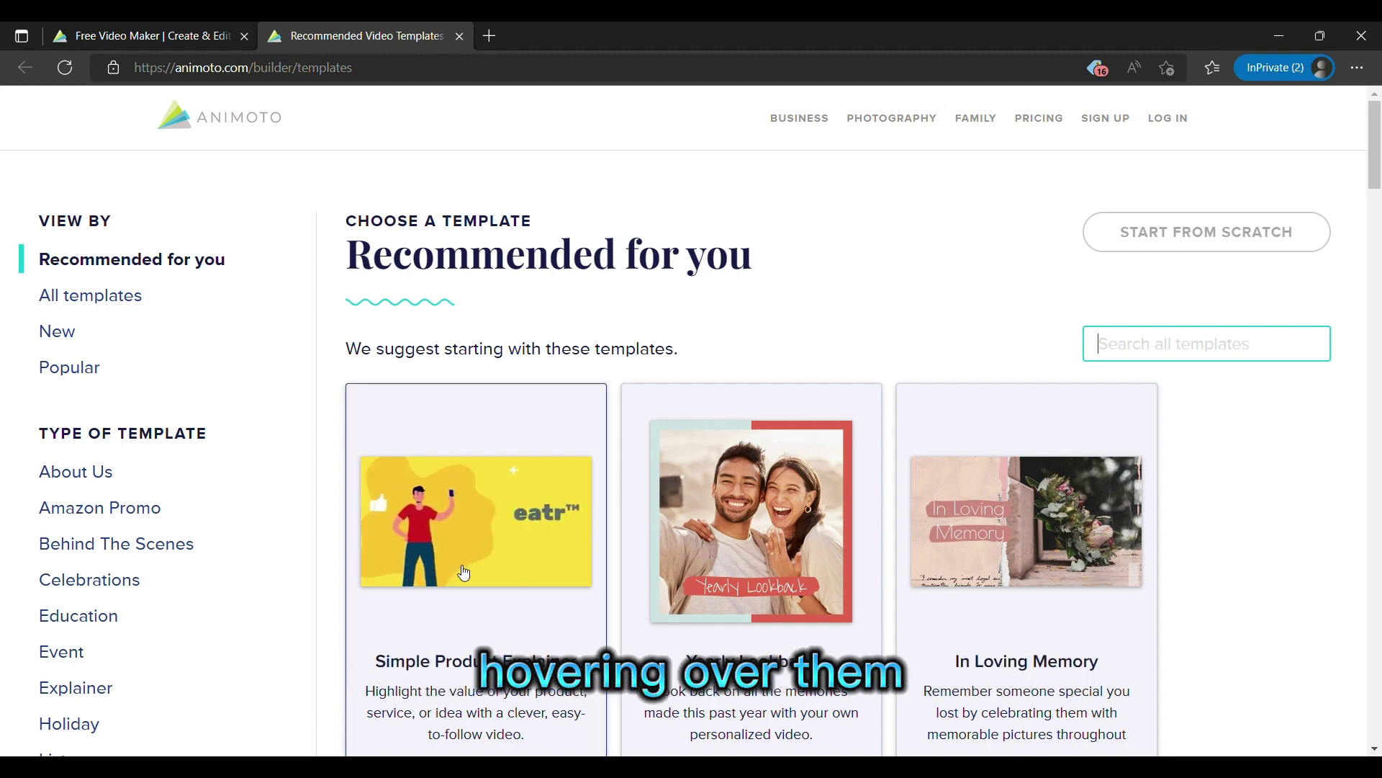
{"action": "scroll", "coordinate": [461, 569], "scroll_direction": "down", "scroll_amount": 4}
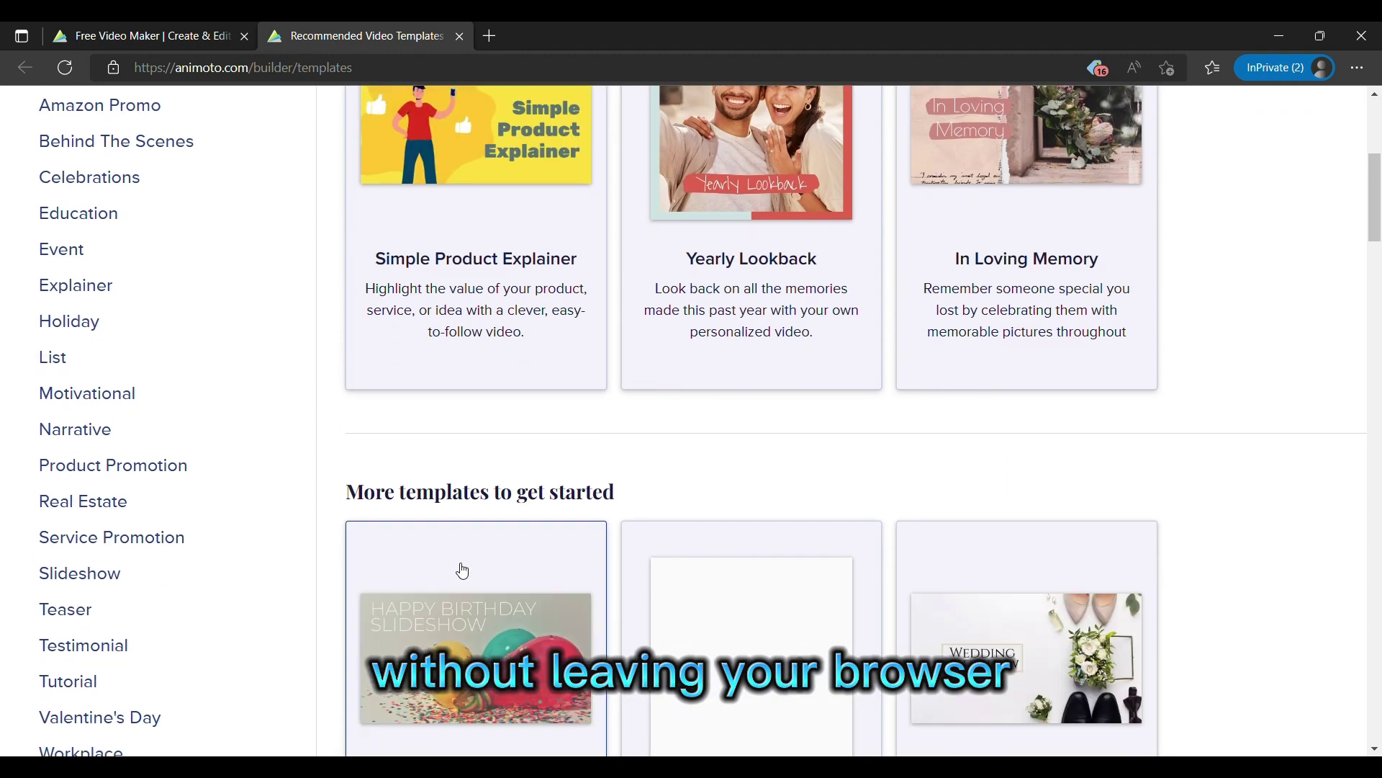
{"action": "left_click", "coordinate": [458, 36]}
{"action": "scroll", "coordinate": [546, 408], "scroll_direction": "down", "scroll_amount": 8}
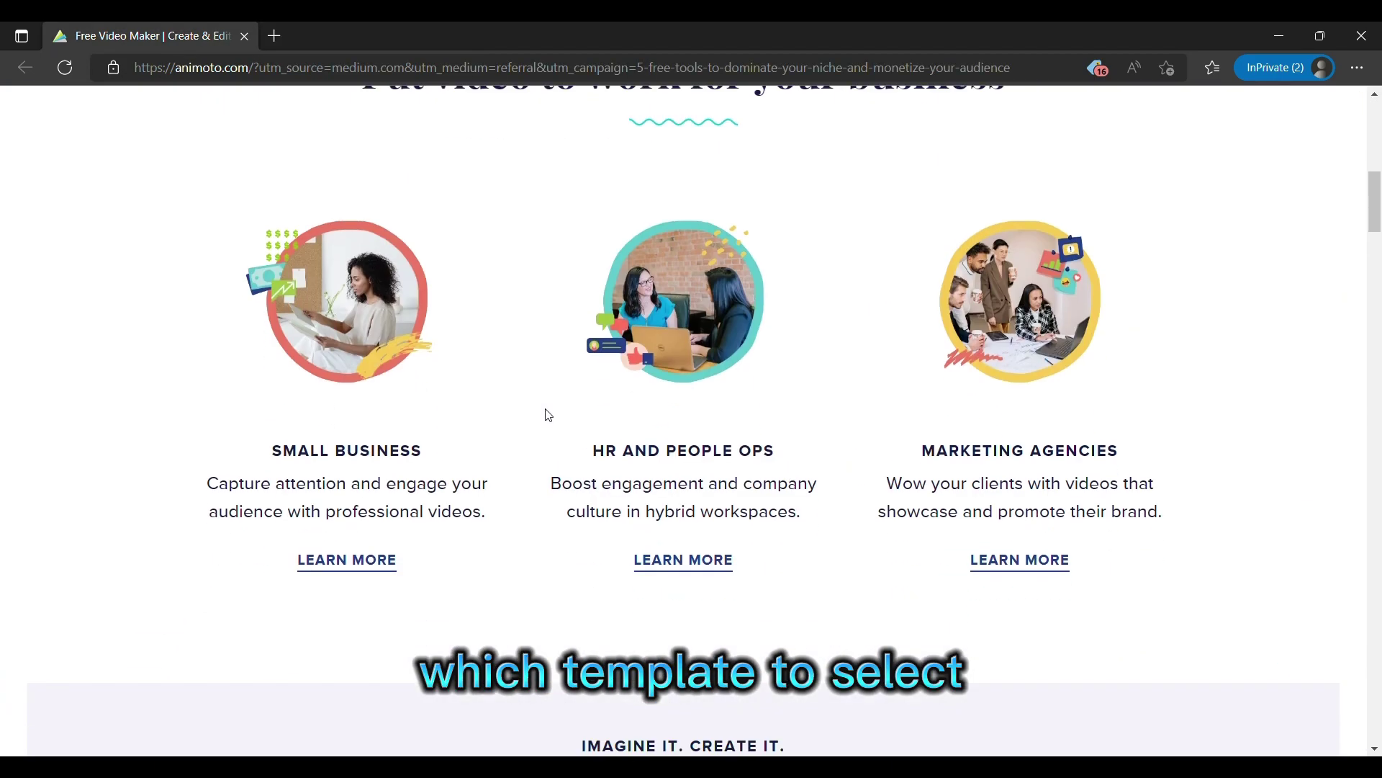
{"action": "scroll", "coordinate": [546, 409], "scroll_direction": "down", "scroll_amount": 4}
{"action": "scroll", "coordinate": [525, 289], "scroll_direction": "up", "scroll_amount": 4}
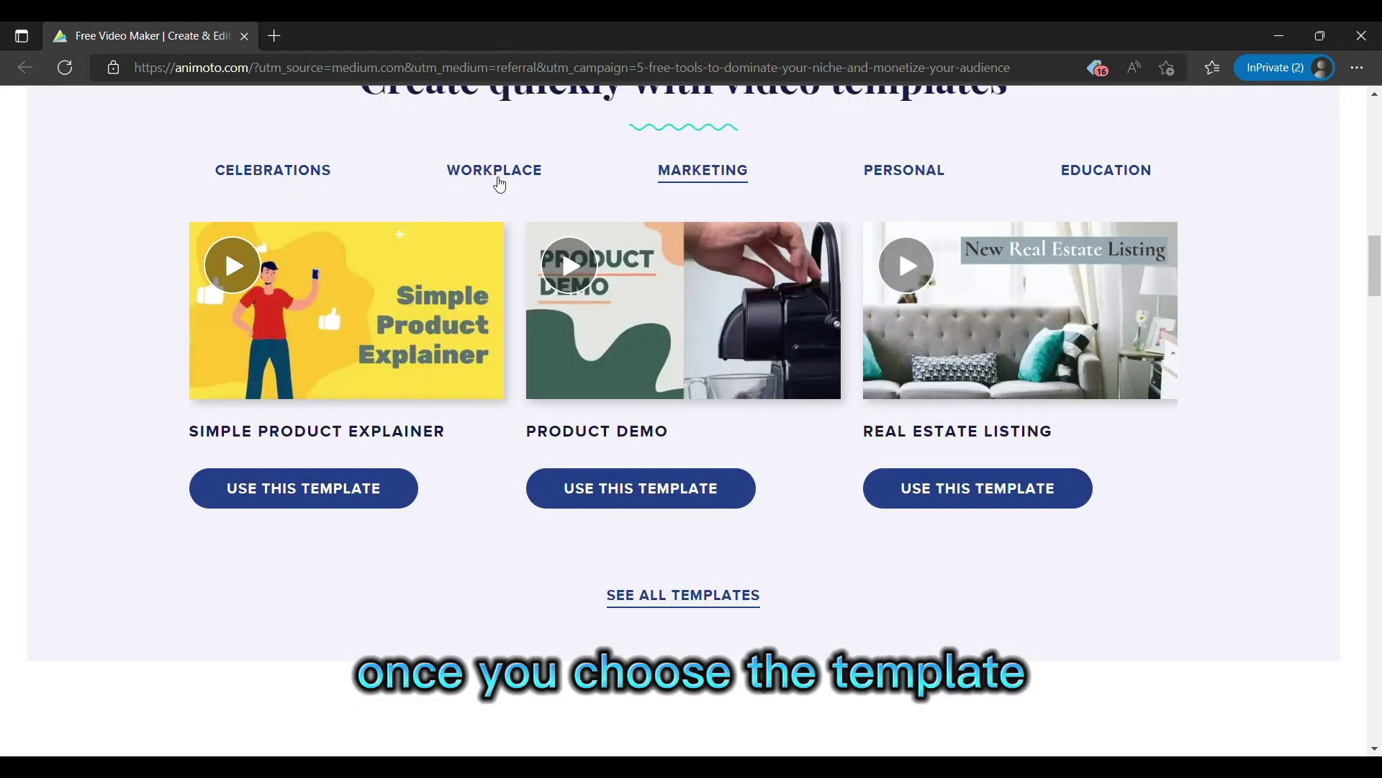
{"action": "scroll", "coordinate": [541, 421], "scroll_direction": "down", "scroll_amount": 5}
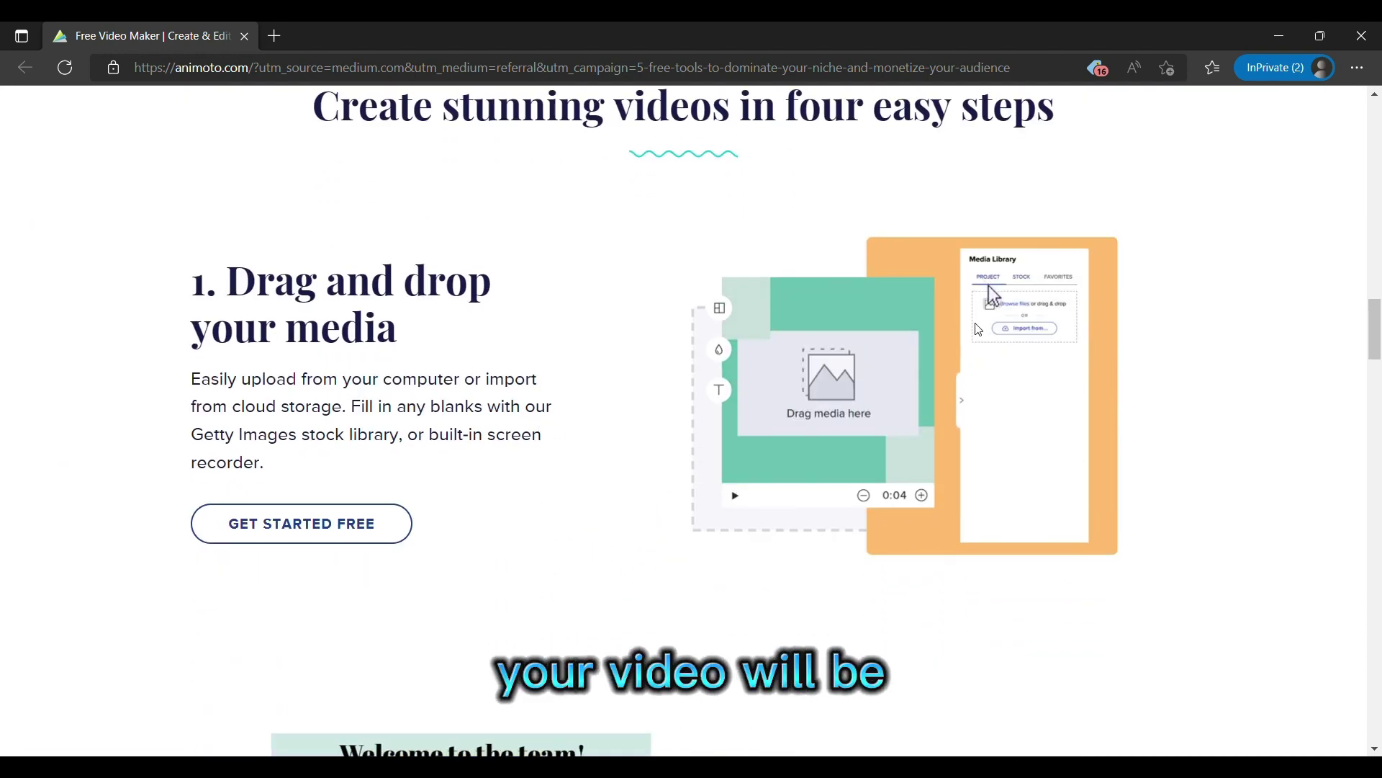
{"action": "scroll", "coordinate": [937, 398], "scroll_direction": "down", "scroll_amount": 5}
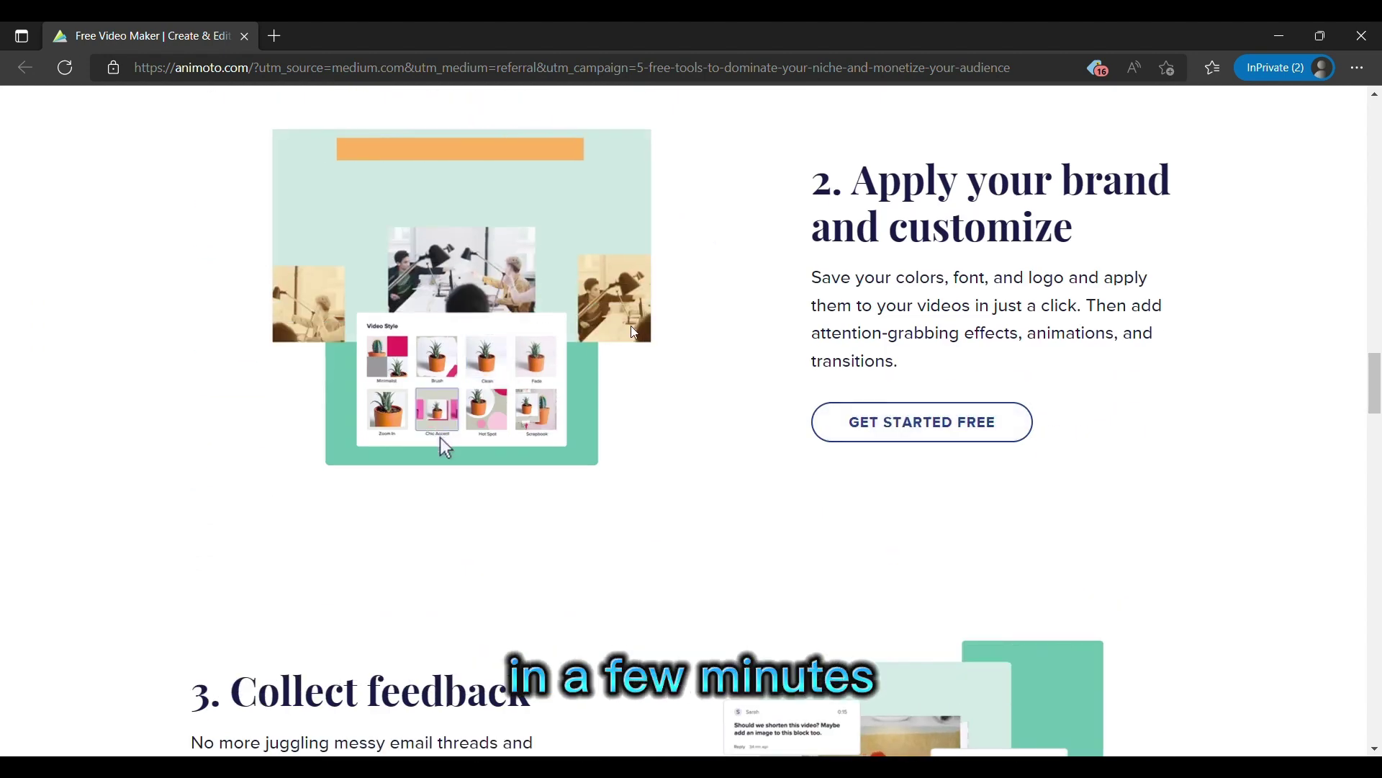
{"action": "scroll", "coordinate": [670, 359], "scroll_direction": "down", "scroll_amount": 4}
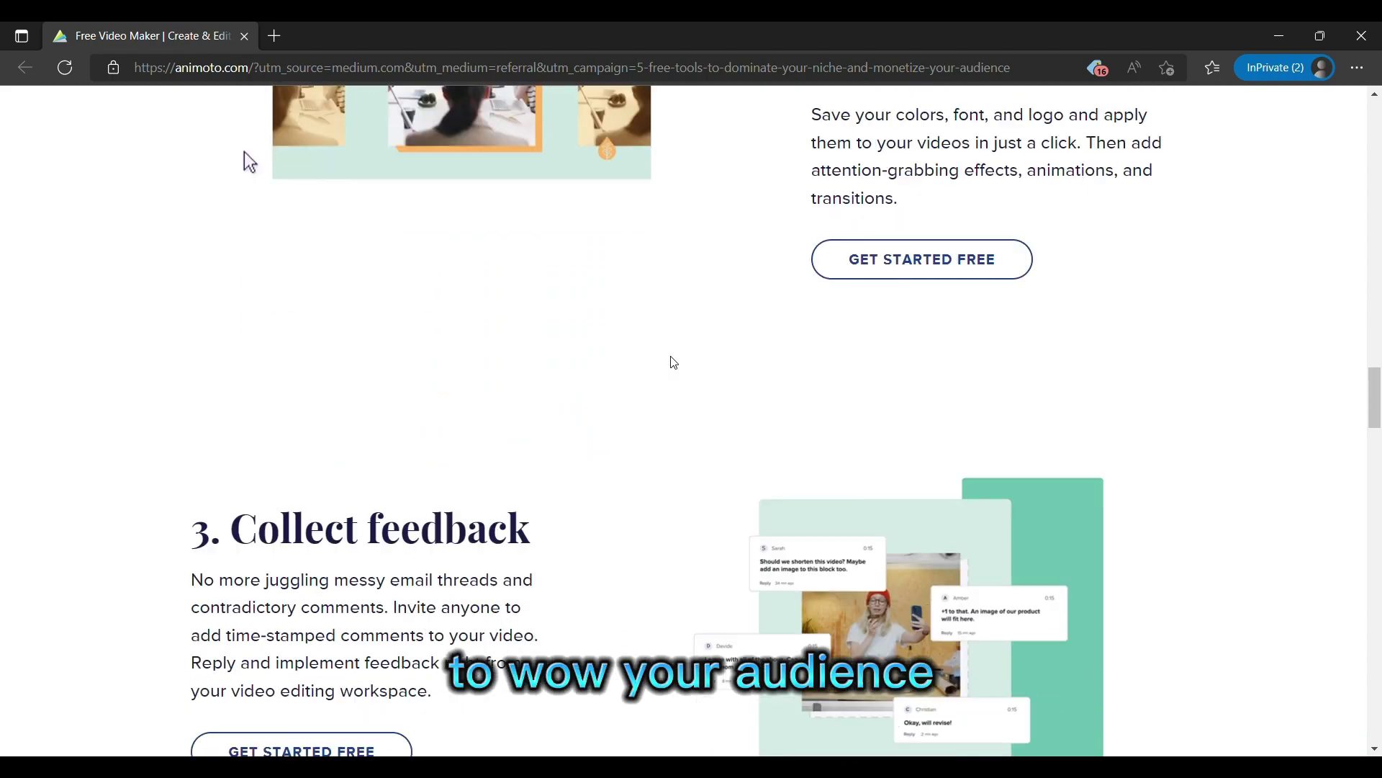
{"action": "scroll", "coordinate": [670, 359], "scroll_direction": "down", "scroll_amount": 4}
{"action": "scroll", "coordinate": [669, 363], "scroll_direction": "down", "scroll_amount": 2}
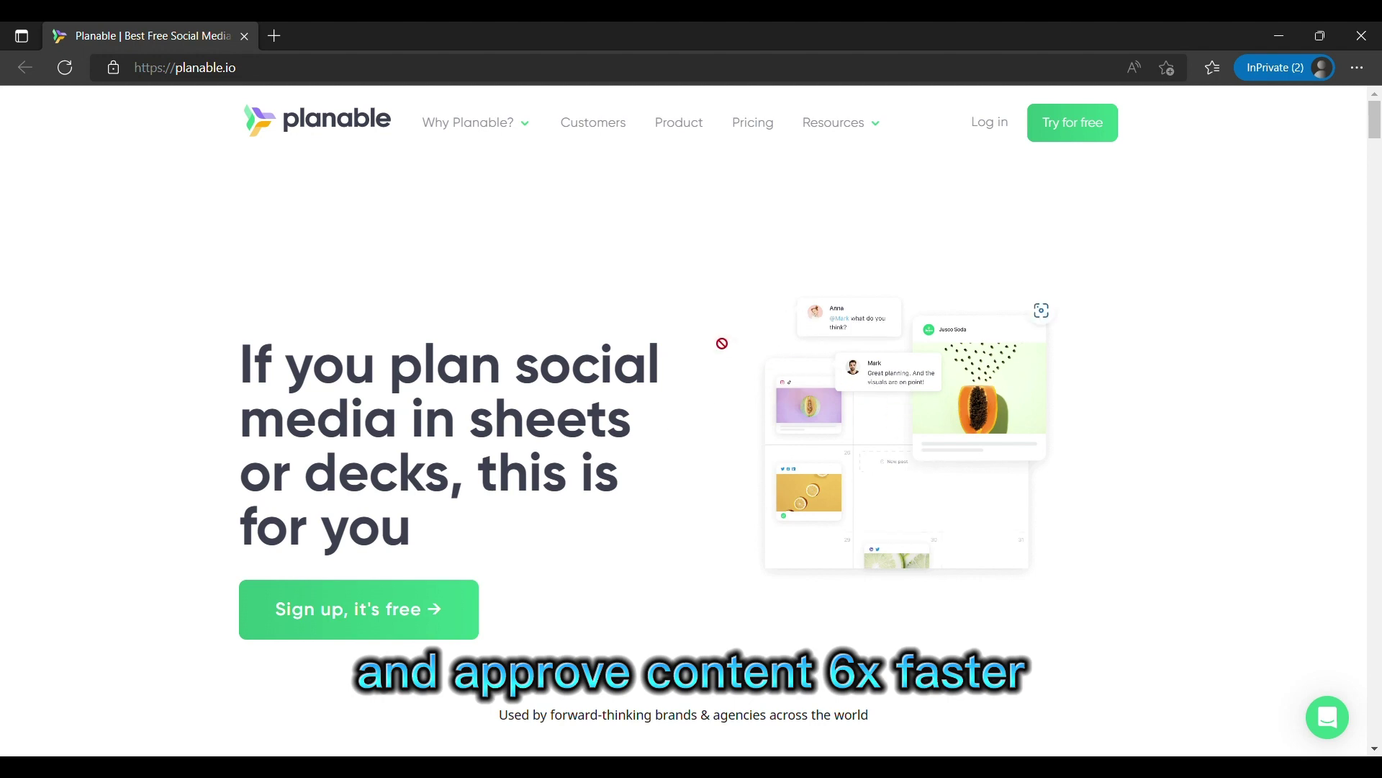
{"action": "scroll", "coordinate": [649, 328], "scroll_direction": "down", "scroll_amount": 3}
{"action": "scroll", "coordinate": [650, 328], "scroll_direction": "down", "scroll_amount": 4}
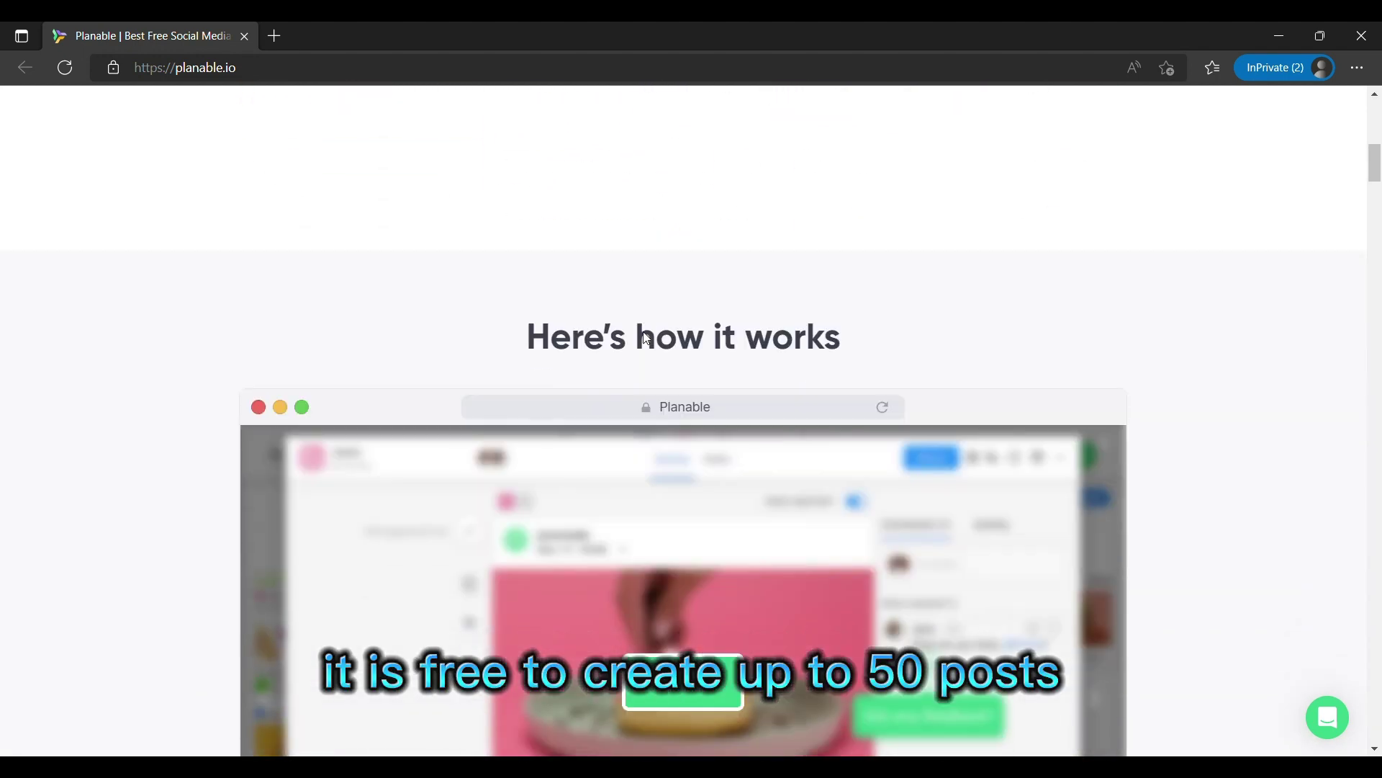
{"action": "scroll", "coordinate": [646, 332], "scroll_direction": "down", "scroll_amount": 2}
{"action": "scroll", "coordinate": [643, 338], "scroll_direction": "down", "scroll_amount": 5}
{"action": "scroll", "coordinate": [643, 337], "scroll_direction": "down", "scroll_amount": 3}
{"action": "scroll", "coordinate": [643, 337], "scroll_direction": "down", "scroll_amount": 4}
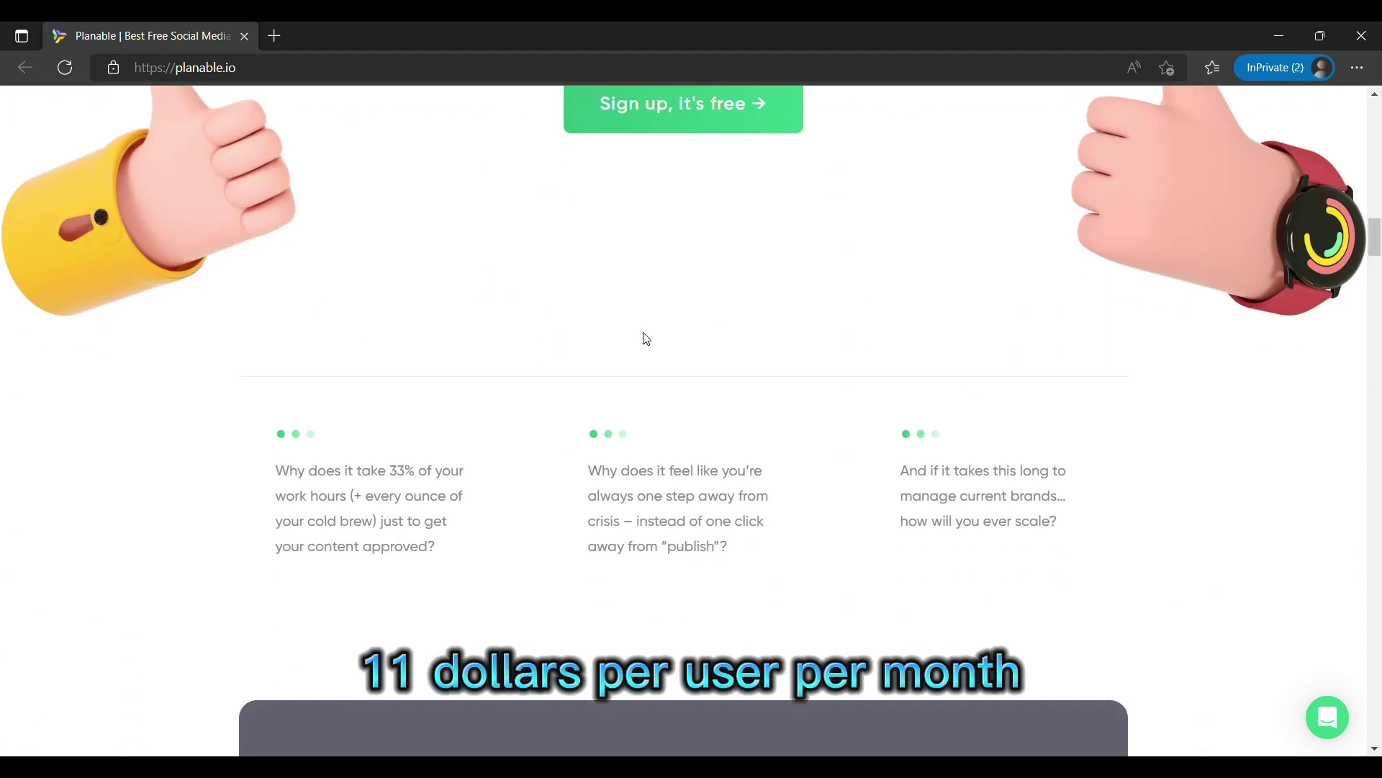
{"action": "scroll", "coordinate": [643, 337], "scroll_direction": "down", "scroll_amount": 5}
{"action": "scroll", "coordinate": [643, 337], "scroll_direction": "down", "scroll_amount": 2}
{"action": "scroll", "coordinate": [643, 337], "scroll_direction": "down", "scroll_amount": 2}
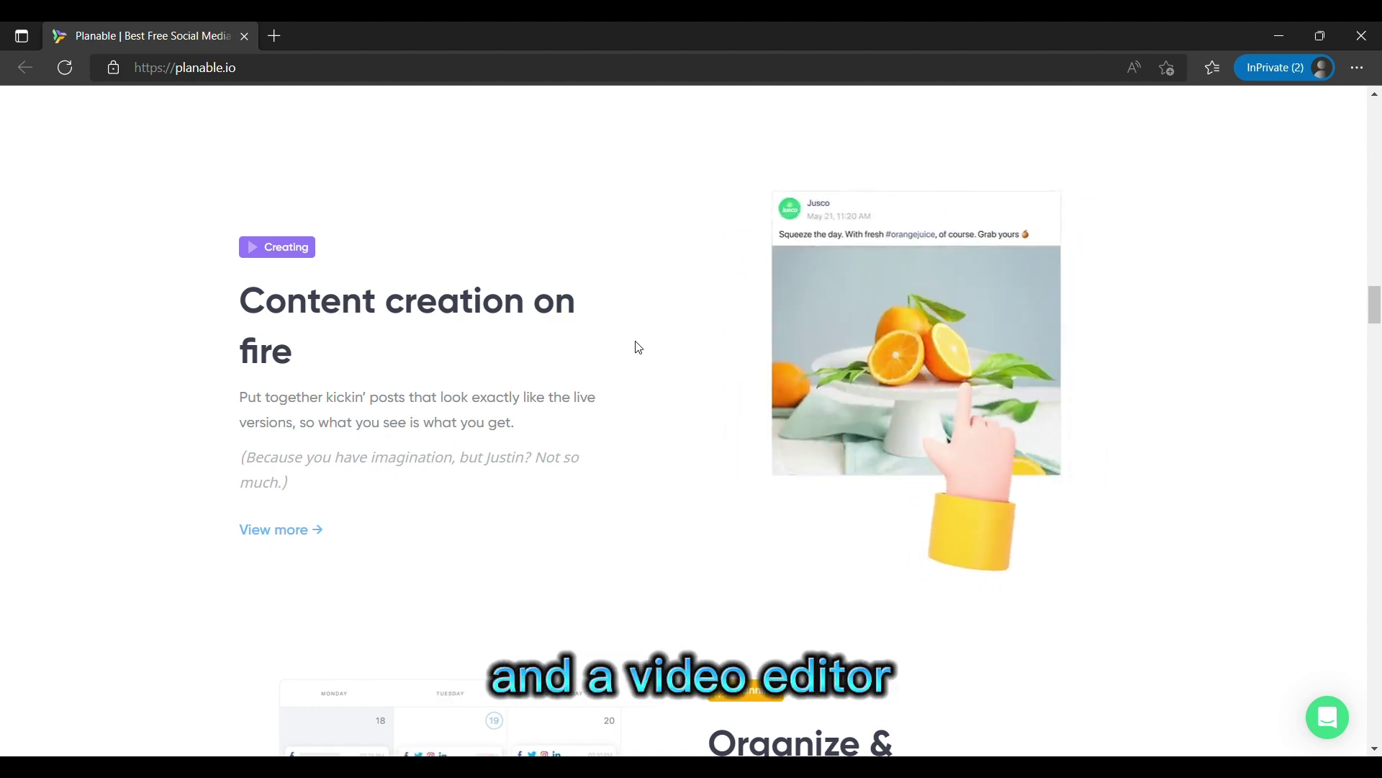
{"action": "scroll", "coordinate": [636, 348], "scroll_direction": "down", "scroll_amount": 3}
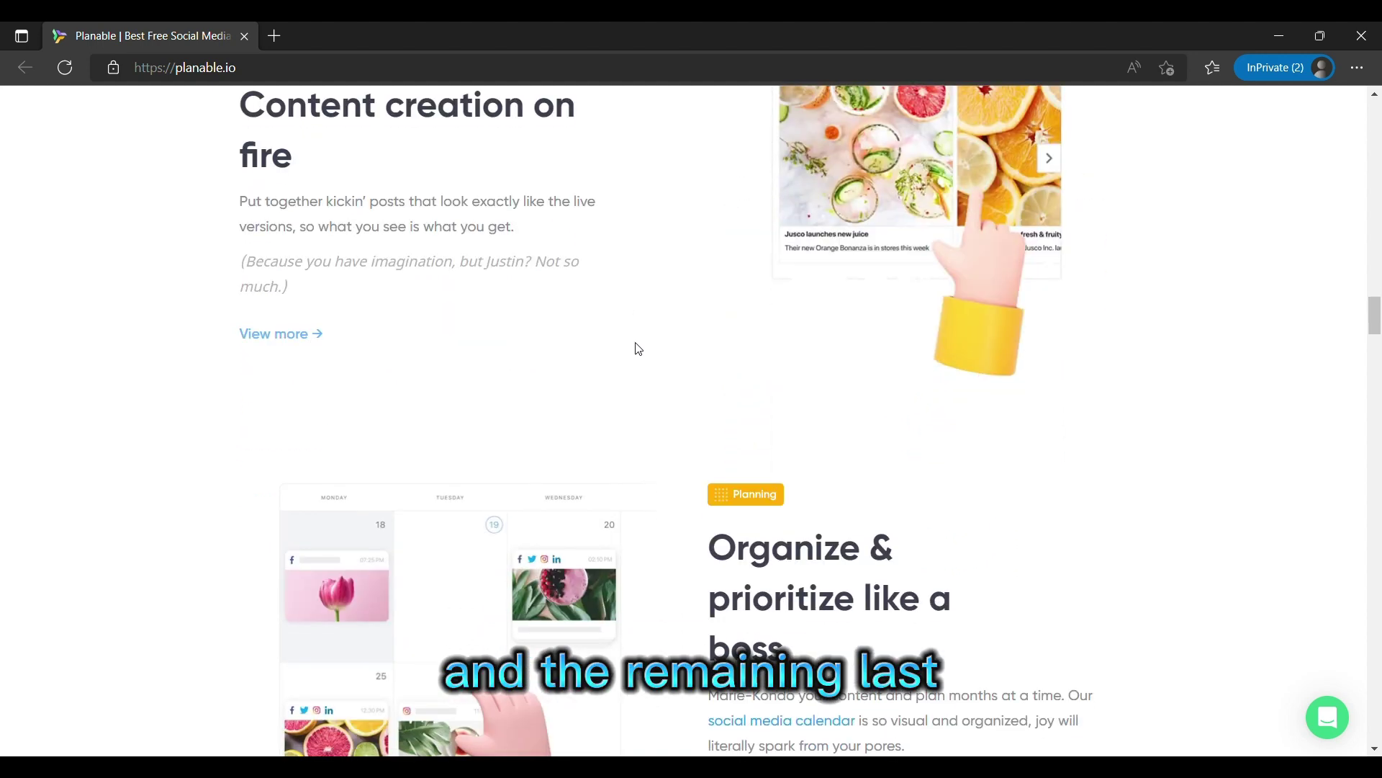
{"action": "scroll", "coordinate": [635, 349], "scroll_direction": "down", "scroll_amount": 2}
{"action": "scroll", "coordinate": [636, 348], "scroll_direction": "down", "scroll_amount": 1}
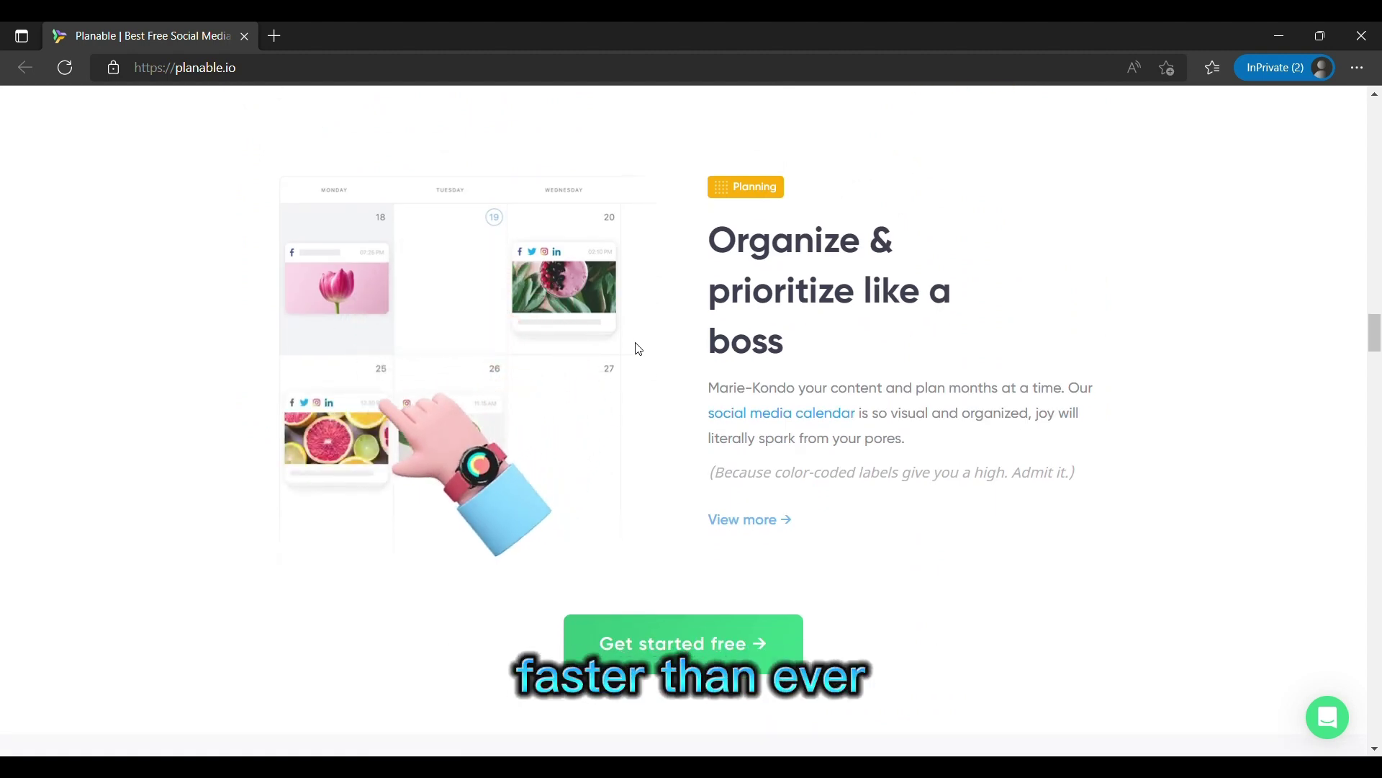
{"action": "scroll", "coordinate": [636, 348], "scroll_direction": "down", "scroll_amount": 2}
{"action": "scroll", "coordinate": [635, 349], "scroll_direction": "down", "scroll_amount": 2}
{"action": "scroll", "coordinate": [635, 347], "scroll_direction": "down", "scroll_amount": 1}
{"action": "scroll", "coordinate": [635, 348], "scroll_direction": "down", "scroll_amount": 1}
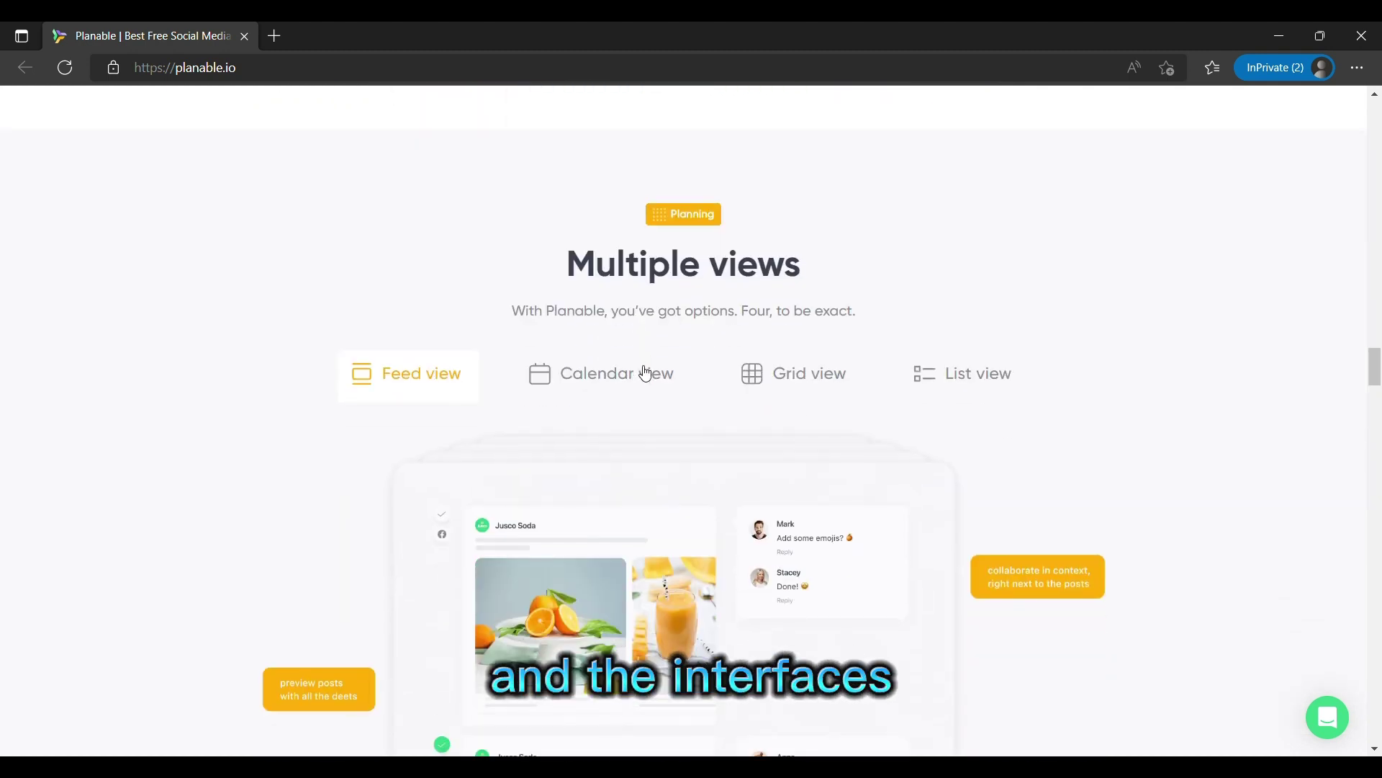
{"action": "left_click", "coordinate": [646, 372]}
{"action": "scroll", "coordinate": [646, 372], "scroll_direction": "down", "scroll_amount": 1}
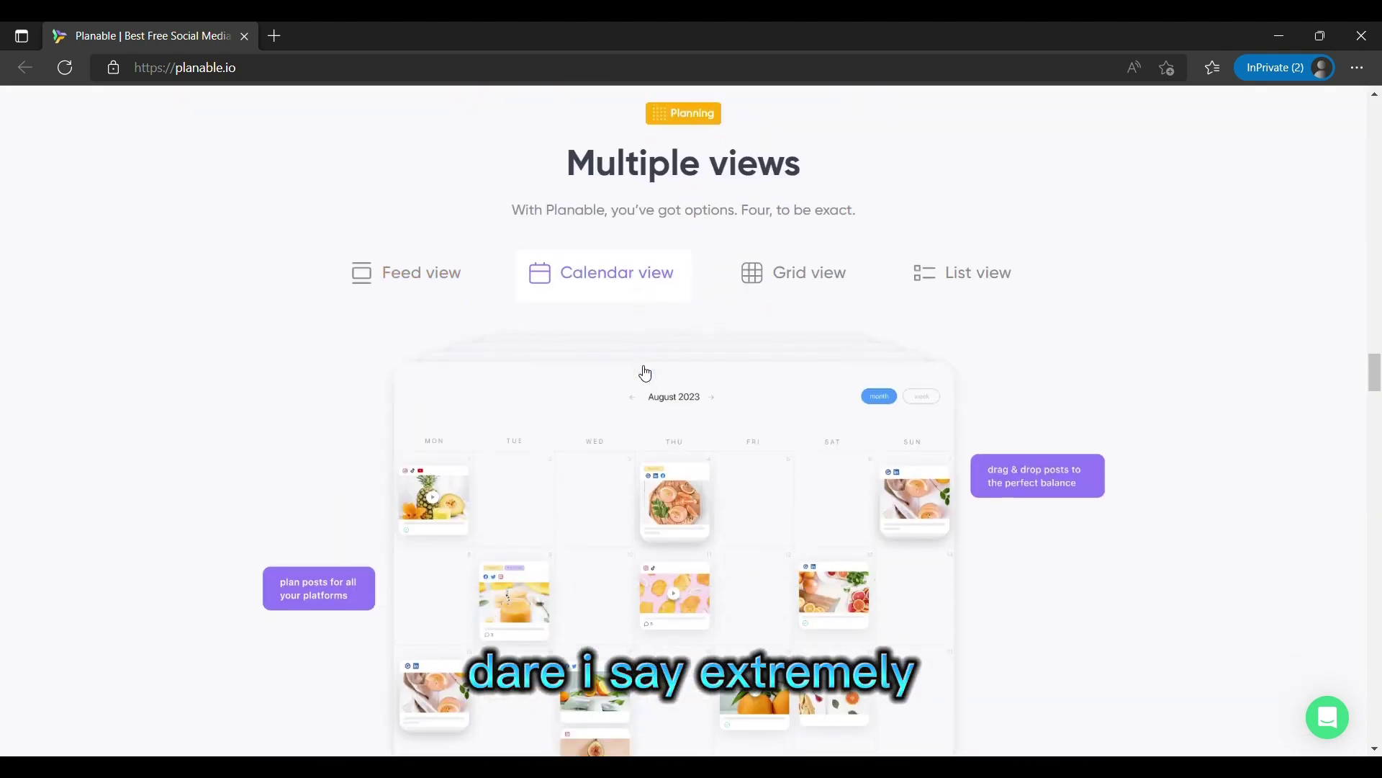
{"action": "left_click", "coordinate": [787, 278]}
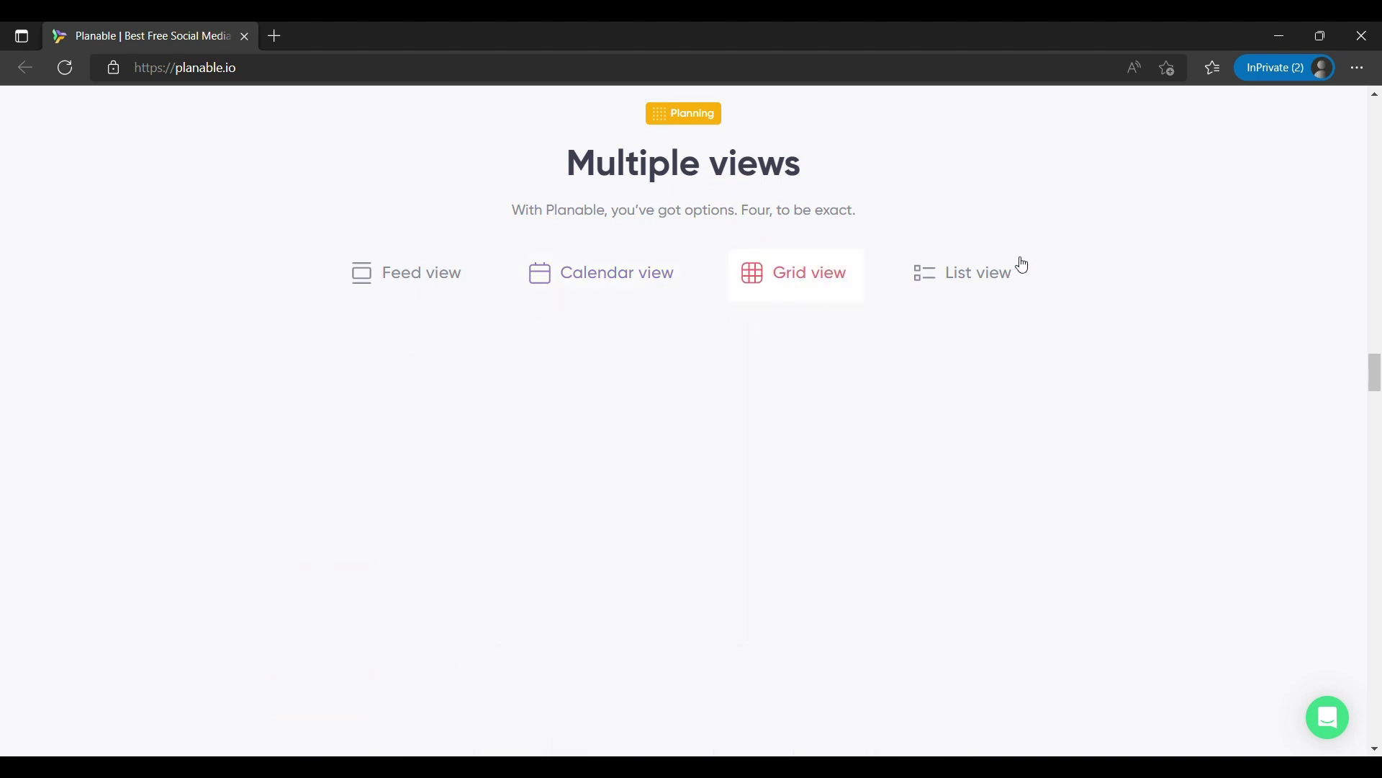
{"action": "left_click", "coordinate": [994, 279]}
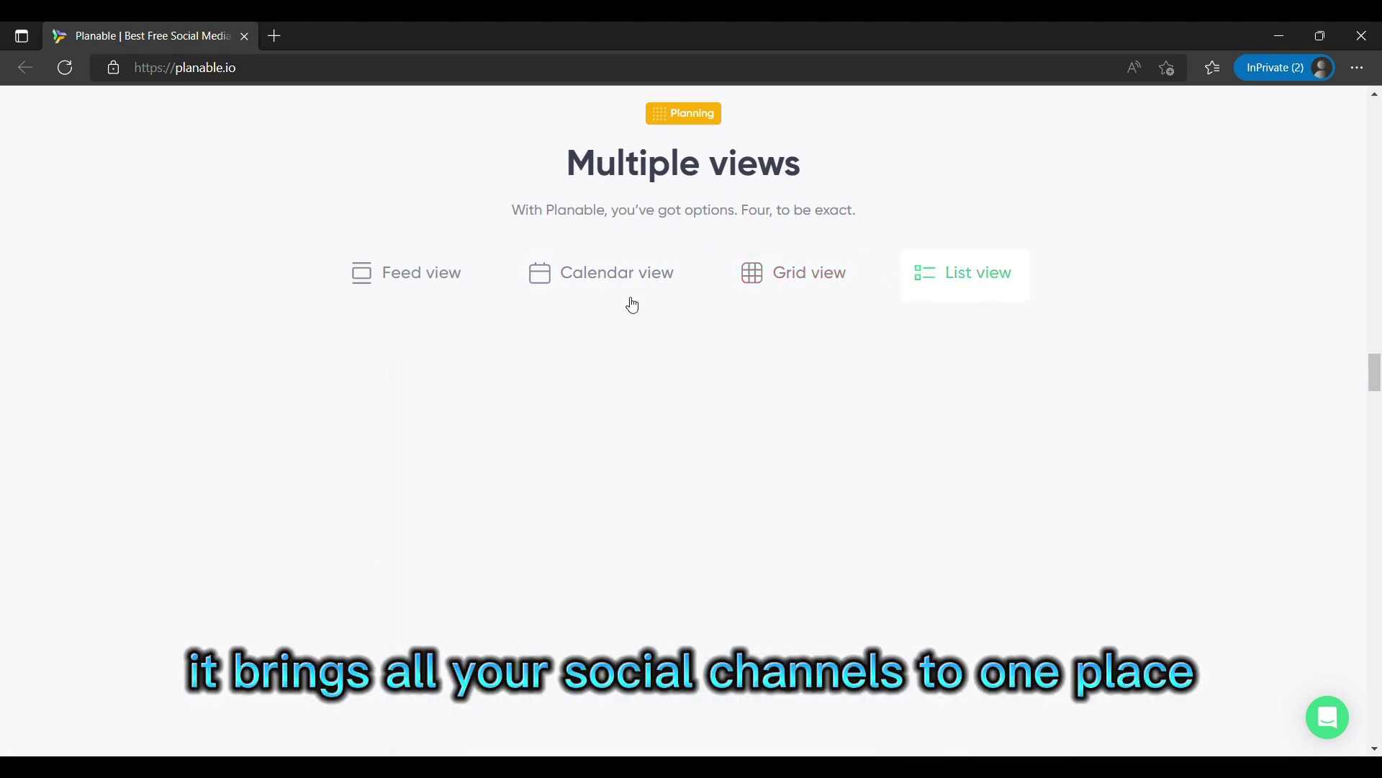
{"action": "left_click", "coordinate": [452, 283]}
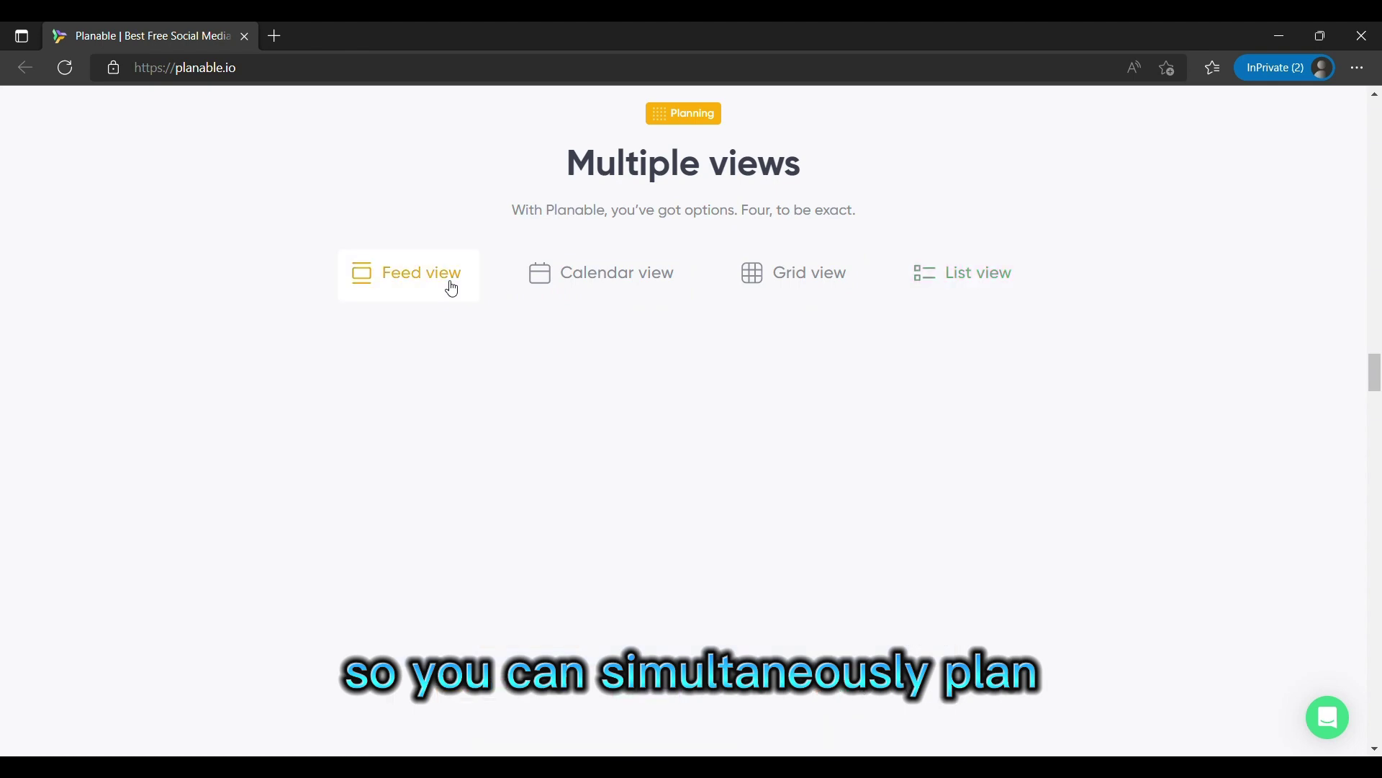
{"action": "scroll", "coordinate": [464, 301], "scroll_direction": "down", "scroll_amount": 2}
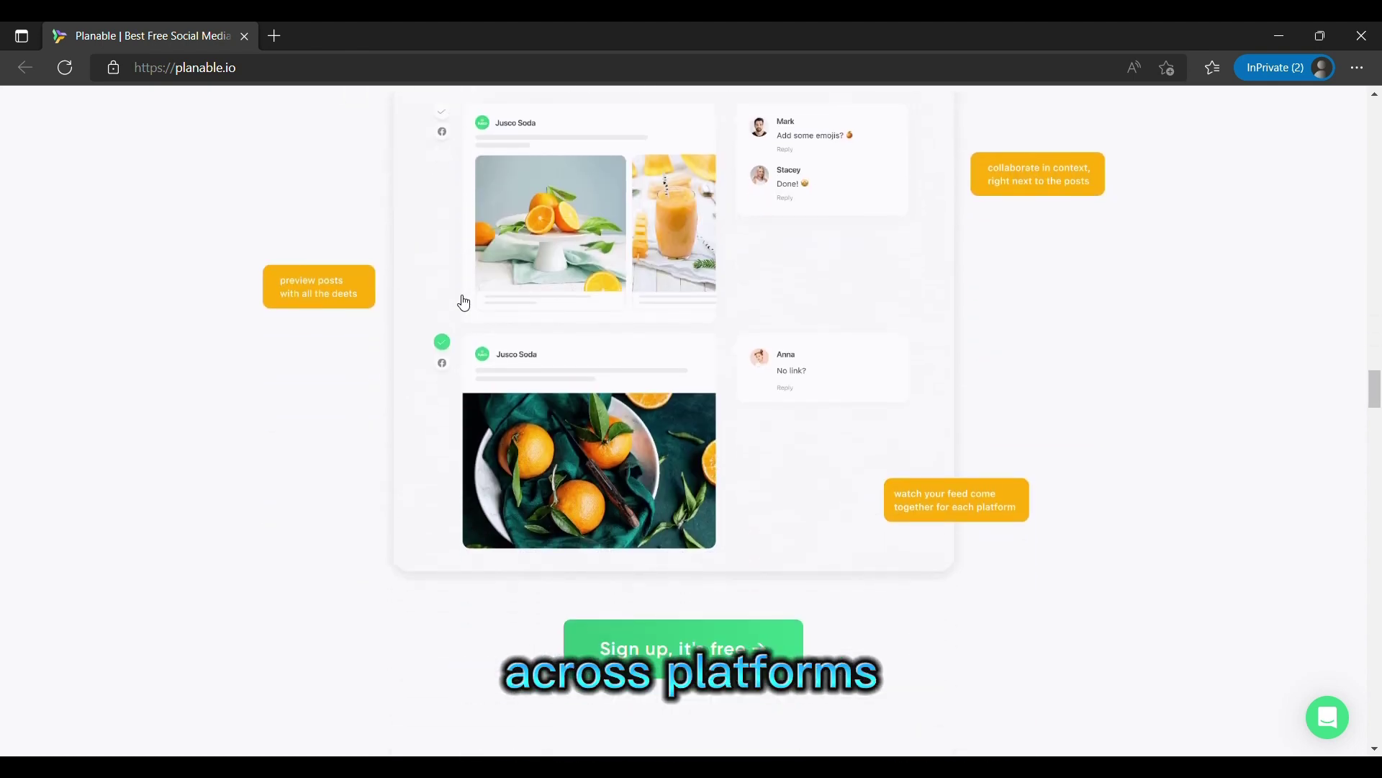
{"action": "scroll", "coordinate": [463, 302], "scroll_direction": "down", "scroll_amount": 3}
{"action": "scroll", "coordinate": [464, 302], "scroll_direction": "down", "scroll_amount": 3}
{"action": "scroll", "coordinate": [457, 301], "scroll_direction": "down", "scroll_amount": 3}
{"action": "scroll", "coordinate": [457, 301], "scroll_direction": "down", "scroll_amount": 3}
{"action": "scroll", "coordinate": [457, 300], "scroll_direction": "up", "scroll_amount": 1}
{"action": "scroll", "coordinate": [458, 300], "scroll_direction": "down", "scroll_amount": 2}
{"action": "scroll", "coordinate": [465, 302], "scroll_direction": "down", "scroll_amount": 2}
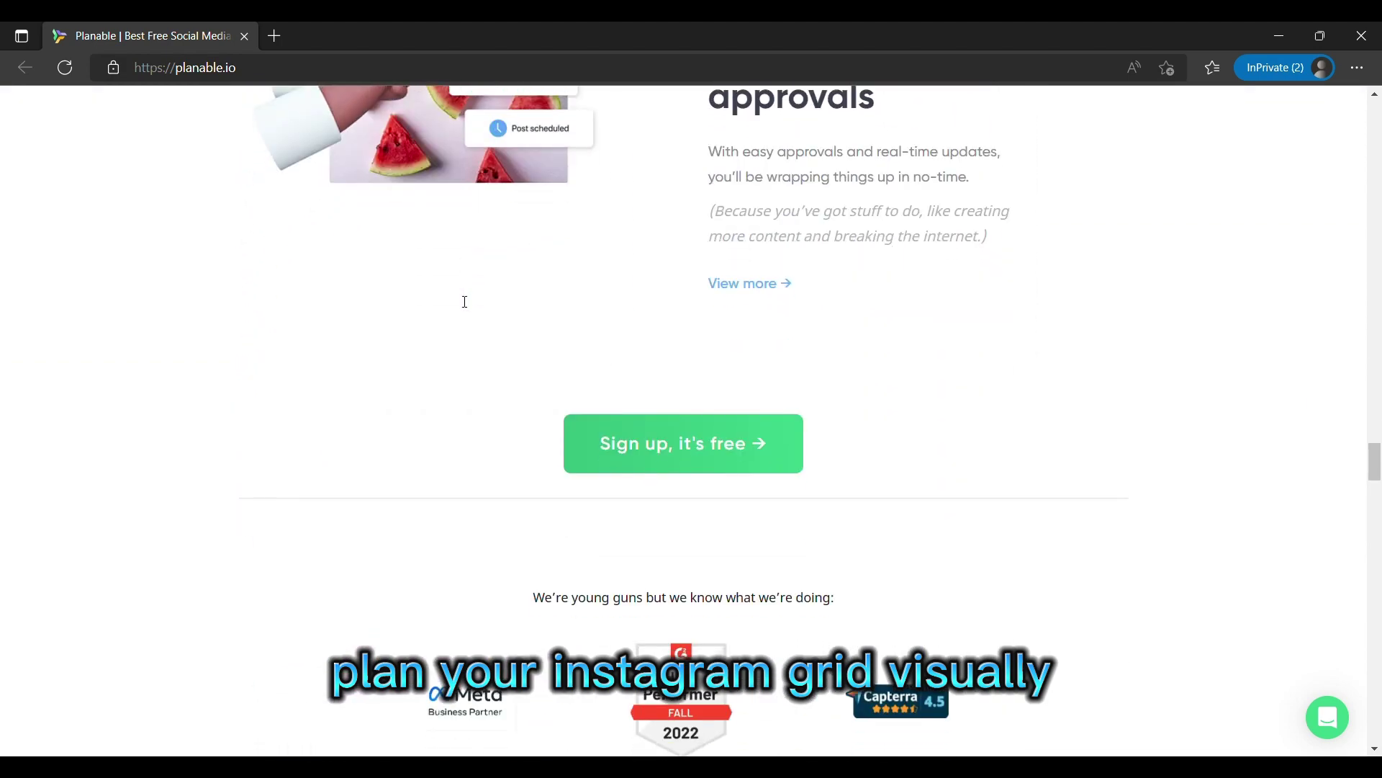
{"action": "scroll", "coordinate": [464, 302], "scroll_direction": "down", "scroll_amount": 3}
{"action": "scroll", "coordinate": [464, 301], "scroll_direction": "down", "scroll_amount": 3}
{"action": "scroll", "coordinate": [457, 301], "scroll_direction": "down", "scroll_amount": 3}
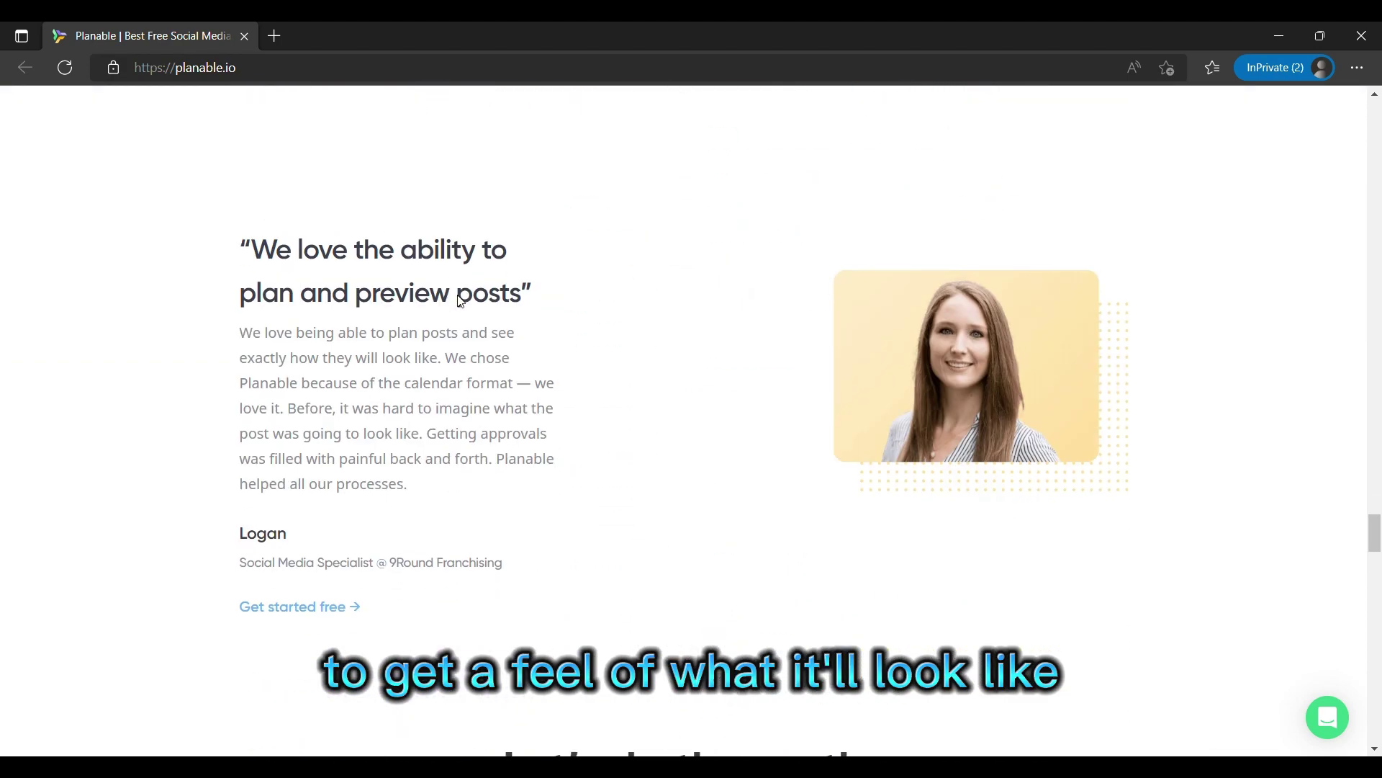
{"action": "scroll", "coordinate": [456, 300], "scroll_direction": "down", "scroll_amount": 3}
{"action": "scroll", "coordinate": [457, 301], "scroll_direction": "up", "scroll_amount": 2}
{"action": "scroll", "coordinate": [457, 300], "scroll_direction": "up", "scroll_amount": 4}
{"action": "scroll", "coordinate": [457, 300], "scroll_direction": "up", "scroll_amount": 3}
{"action": "scroll", "coordinate": [456, 301], "scroll_direction": "up", "scroll_amount": 4}
{"action": "scroll", "coordinate": [457, 301], "scroll_direction": "up", "scroll_amount": 4}
{"action": "scroll", "coordinate": [457, 301], "scroll_direction": "up", "scroll_amount": 2}
{"action": "scroll", "coordinate": [457, 300], "scroll_direction": "up", "scroll_amount": 3}
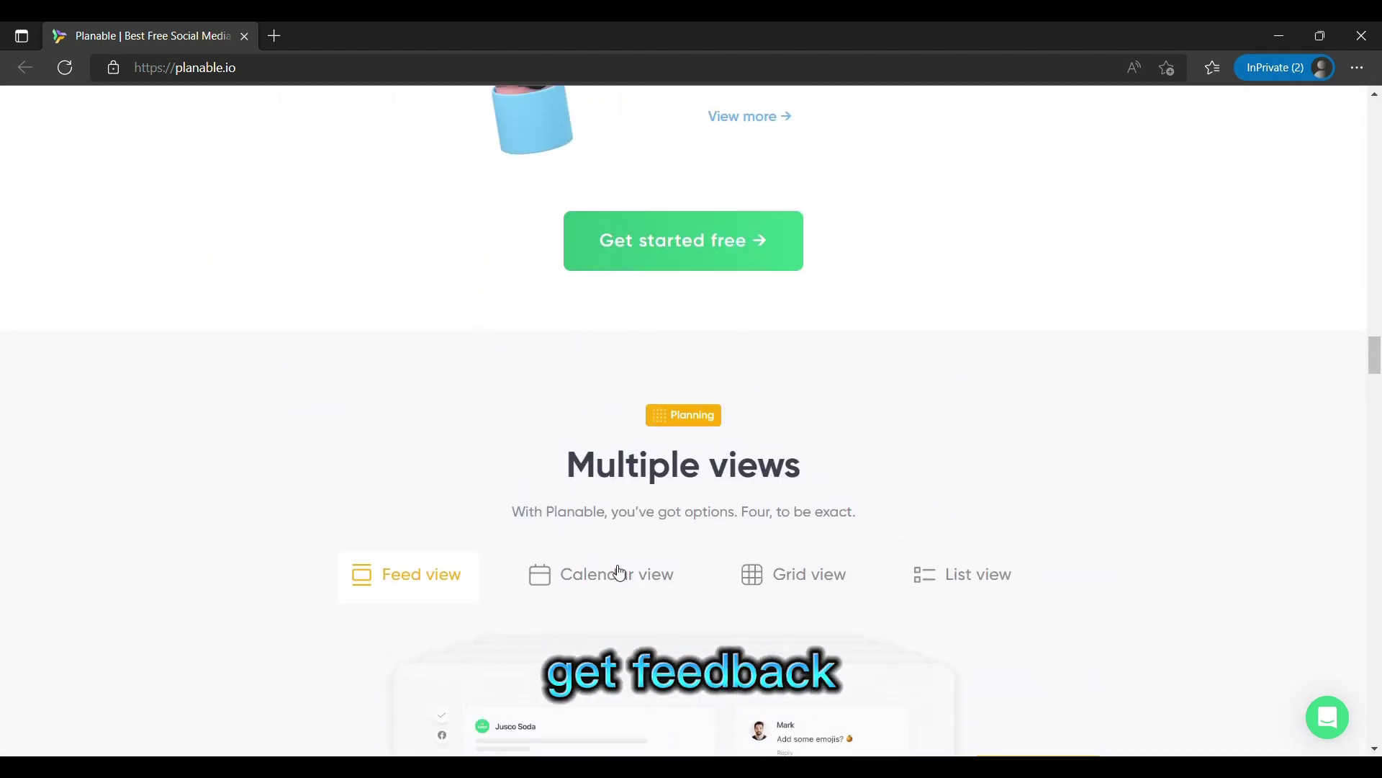
{"action": "scroll", "coordinate": [666, 496], "scroll_direction": "down", "scroll_amount": 2}
{"action": "scroll", "coordinate": [659, 481], "scroll_direction": "down", "scroll_amount": 2}
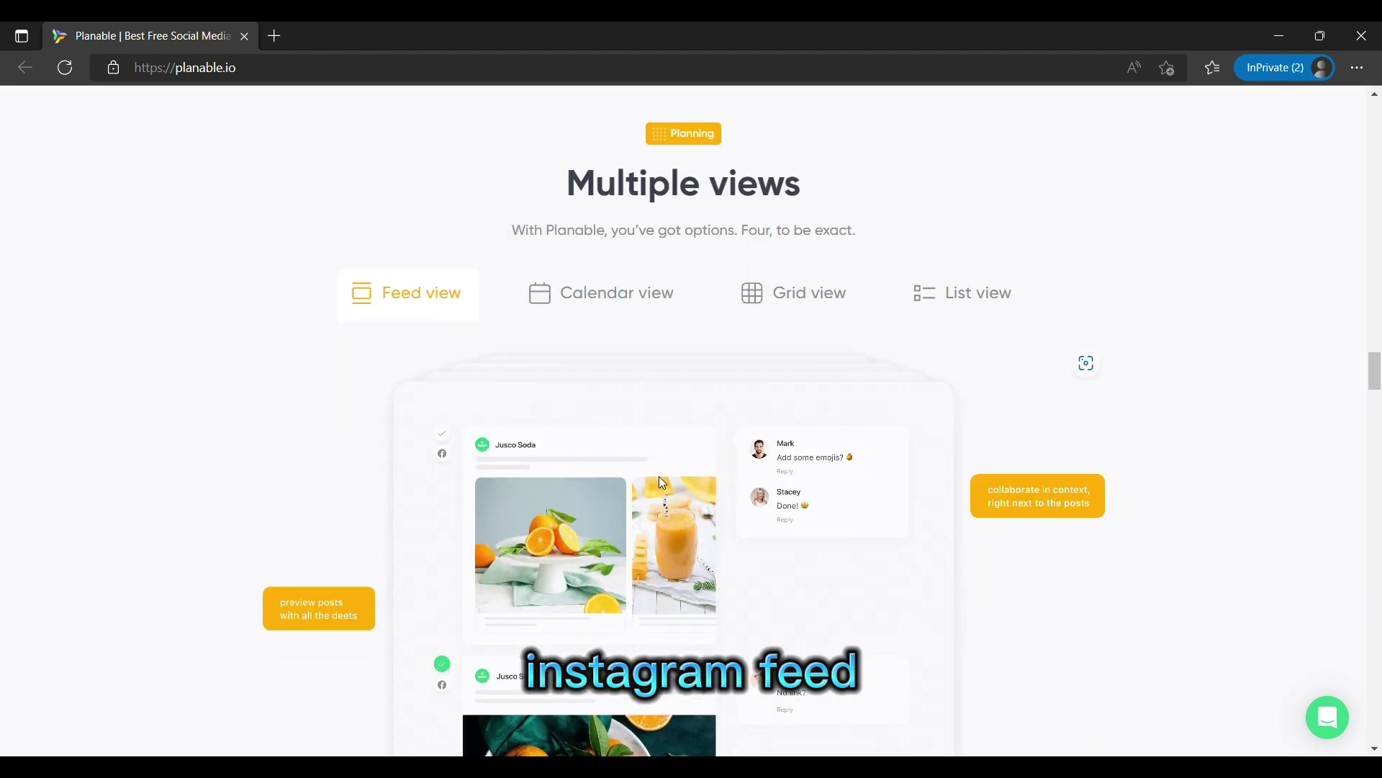
{"action": "scroll", "coordinate": [659, 480], "scroll_direction": "down", "scroll_amount": 2}
{"action": "scroll", "coordinate": [659, 480], "scroll_direction": "down", "scroll_amount": 2}
{"action": "scroll", "coordinate": [659, 480], "scroll_direction": "down", "scroll_amount": 2}
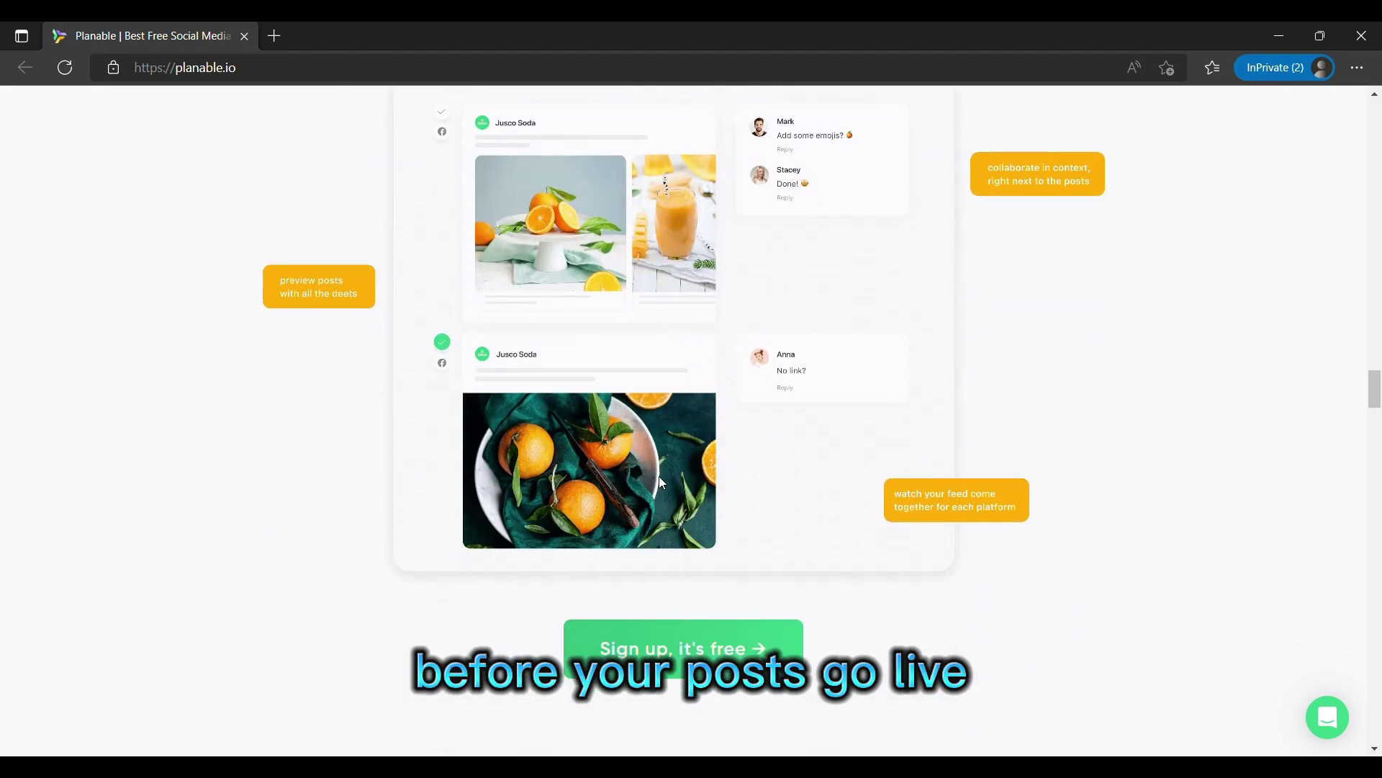
{"action": "scroll", "coordinate": [659, 476], "scroll_direction": "up", "scroll_amount": 3}
{"action": "scroll", "coordinate": [659, 476], "scroll_direction": "up", "scroll_amount": 2}
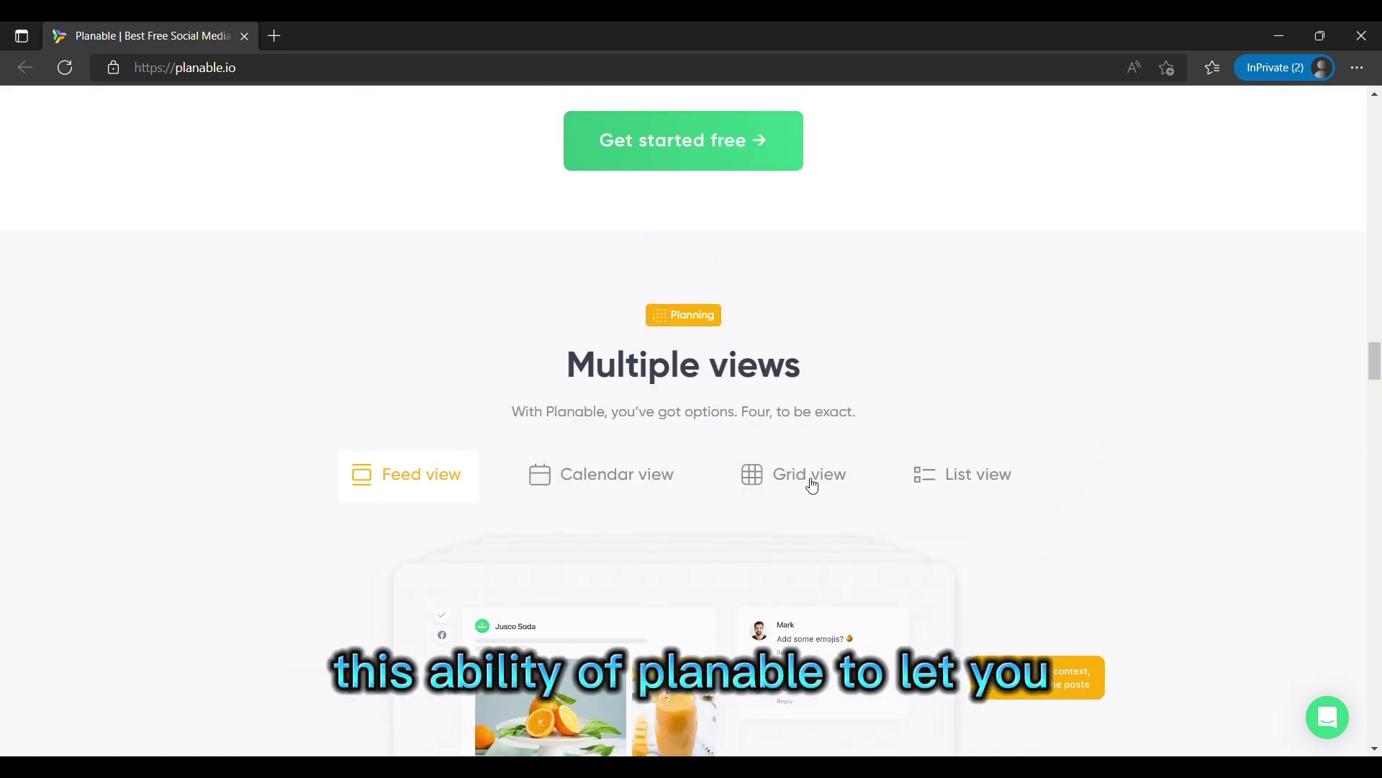
{"action": "scroll", "coordinate": [813, 482], "scroll_direction": "down", "scroll_amount": 2}
{"action": "scroll", "coordinate": [812, 483], "scroll_direction": "down", "scroll_amount": 4}
{"action": "scroll", "coordinate": [813, 483], "scroll_direction": "down", "scroll_amount": 3}
{"action": "scroll", "coordinate": [805, 478], "scroll_direction": "down", "scroll_amount": 3}
{"action": "scroll", "coordinate": [806, 478], "scroll_direction": "up", "scroll_amount": 5}
{"action": "scroll", "coordinate": [806, 478], "scroll_direction": "up", "scroll_amount": 2}
{"action": "scroll", "coordinate": [696, 422], "scroll_direction": "up", "scroll_amount": 1}
{"action": "scroll", "coordinate": [690, 415], "scroll_direction": "up", "scroll_amount": 4}
{"action": "scroll", "coordinate": [689, 415], "scroll_direction": "up", "scroll_amount": 3}
{"action": "scroll", "coordinate": [680, 400], "scroll_direction": "up", "scroll_amount": 2}
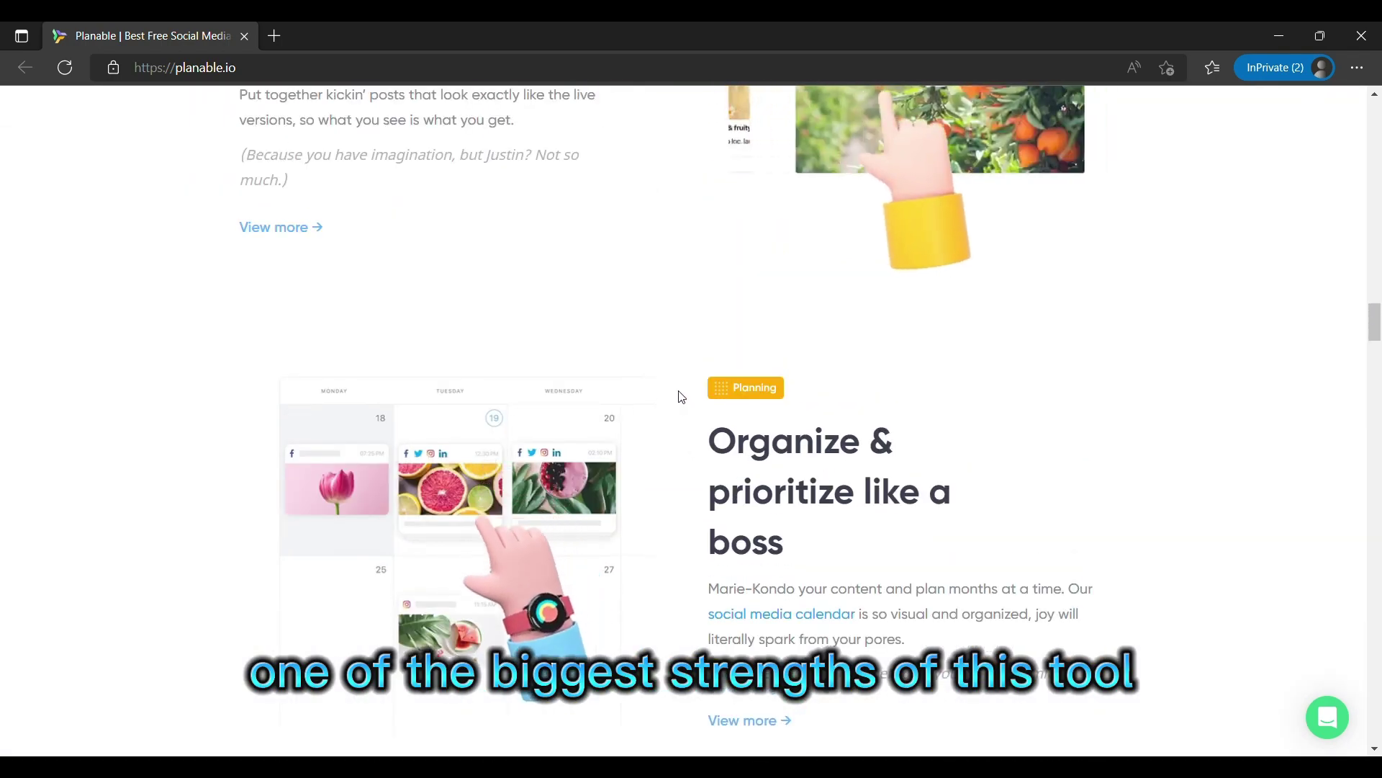
{"action": "scroll", "coordinate": [681, 397], "scroll_direction": "up", "scroll_amount": 2}
{"action": "scroll", "coordinate": [680, 397], "scroll_direction": "up", "scroll_amount": 1}
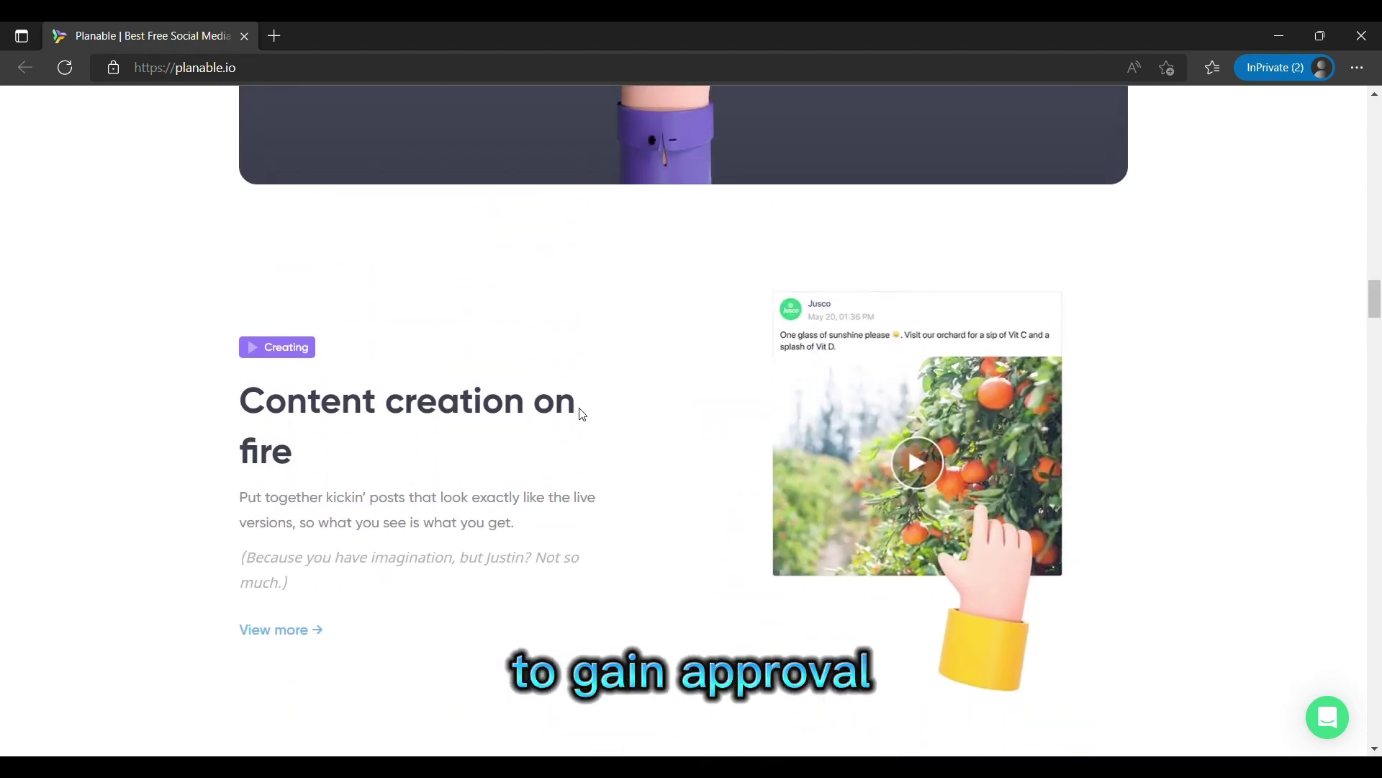
{"action": "scroll", "coordinate": [579, 408], "scroll_direction": "up", "scroll_amount": 1}
{"action": "scroll", "coordinate": [579, 406], "scroll_direction": "up", "scroll_amount": 2}
{"action": "scroll", "coordinate": [580, 407], "scroll_direction": "up", "scroll_amount": 3}
{"action": "scroll", "coordinate": [579, 408], "scroll_direction": "up", "scroll_amount": 1}
{"action": "scroll", "coordinate": [668, 384], "scroll_direction": "up", "scroll_amount": 1}
{"action": "scroll", "coordinate": [669, 383], "scroll_direction": "up", "scroll_amount": 2}
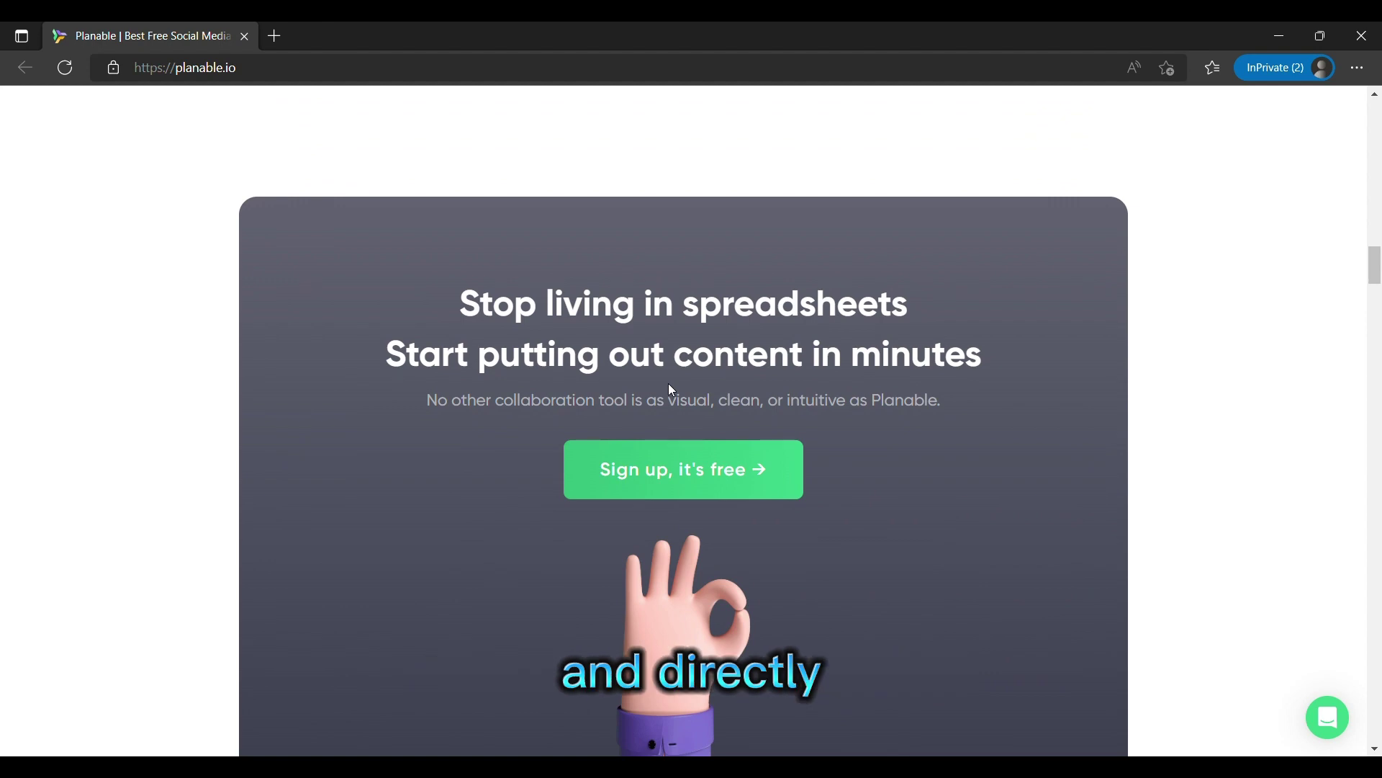
{"action": "scroll", "coordinate": [669, 383], "scroll_direction": "up", "scroll_amount": 2}
{"action": "scroll", "coordinate": [669, 384], "scroll_direction": "up", "scroll_amount": 1}
{"action": "scroll", "coordinate": [669, 383], "scroll_direction": "up", "scroll_amount": 1}
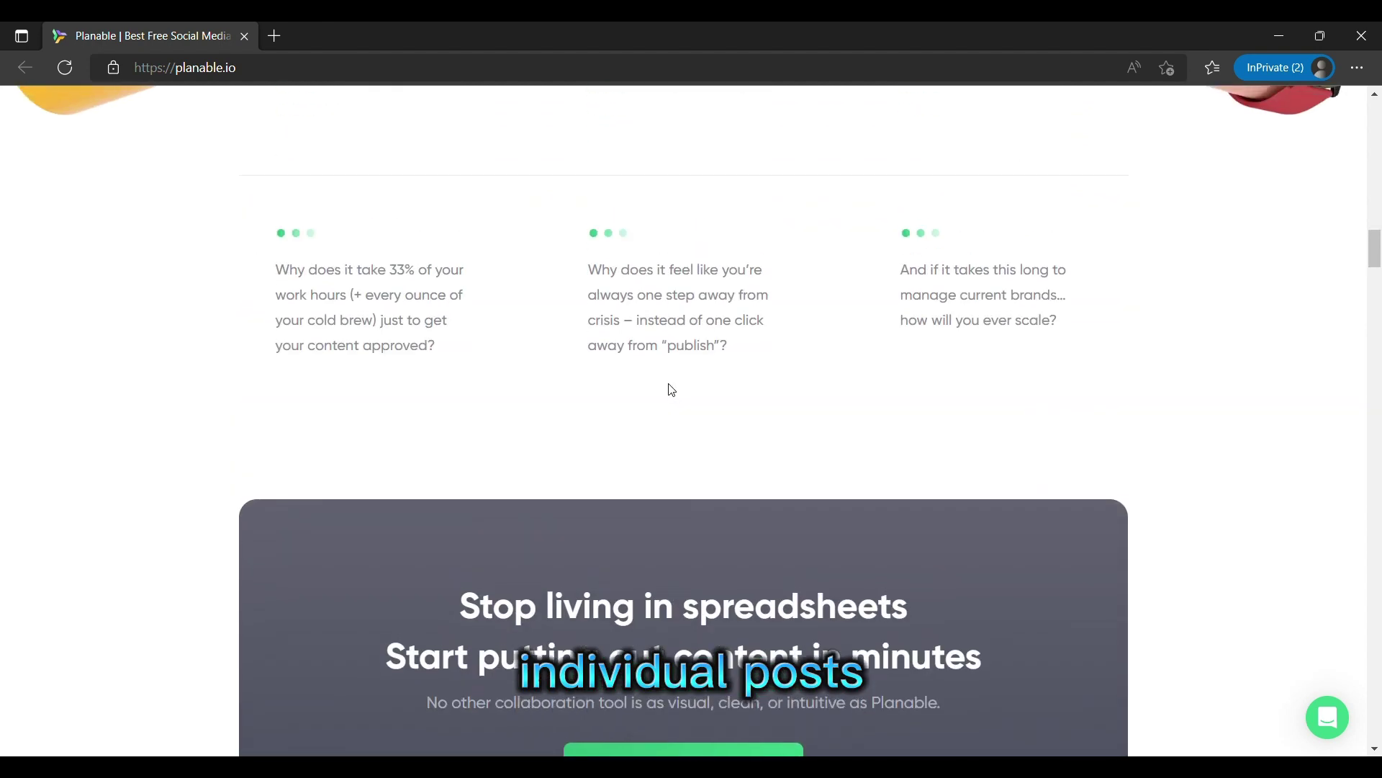
{"action": "scroll", "coordinate": [669, 387], "scroll_direction": "up", "scroll_amount": 3}
{"action": "scroll", "coordinate": [669, 386], "scroll_direction": "up", "scroll_amount": 3}
{"action": "scroll", "coordinate": [669, 386], "scroll_direction": "up", "scroll_amount": 2}
{"action": "scroll", "coordinate": [690, 368], "scroll_direction": "up", "scroll_amount": 3}
{"action": "scroll", "coordinate": [689, 367], "scroll_direction": "up", "scroll_amount": 3}
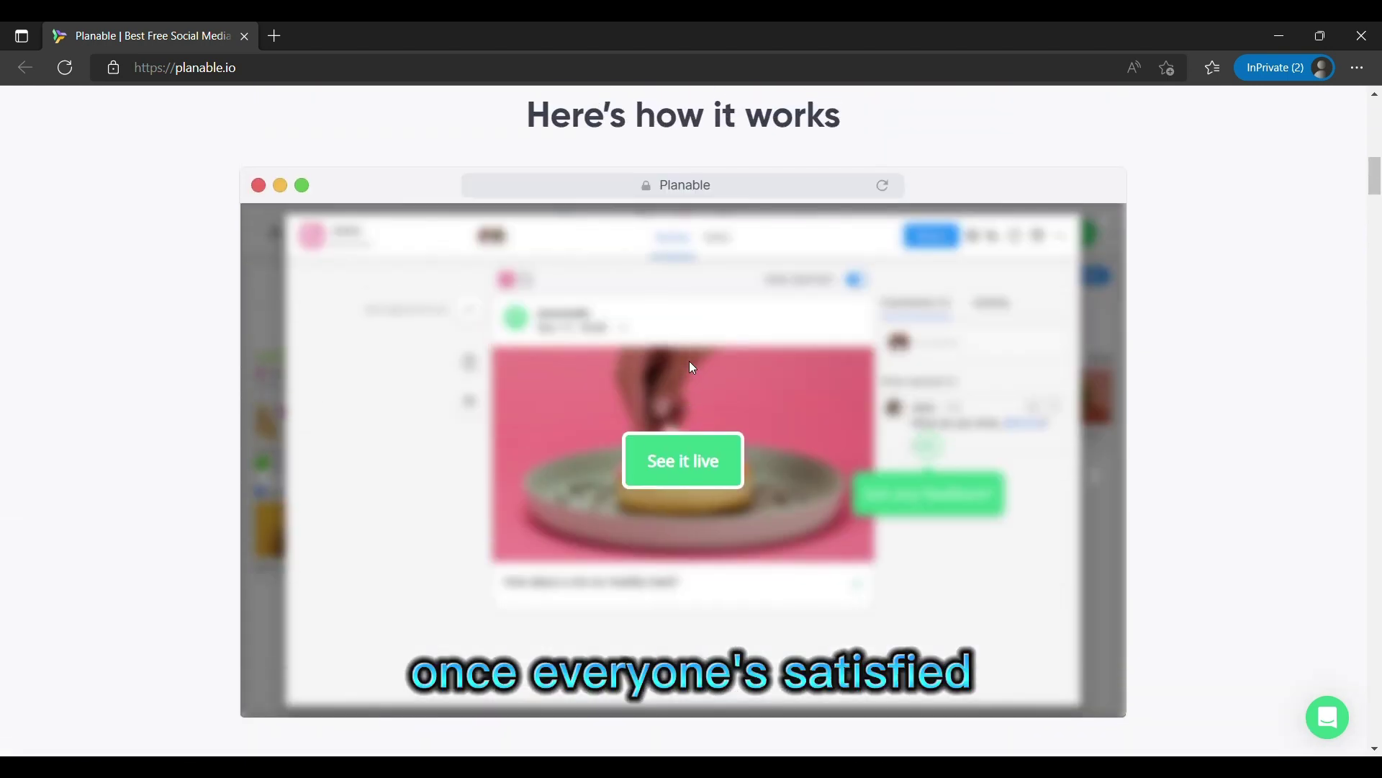
{"action": "scroll", "coordinate": [689, 367], "scroll_direction": "up", "scroll_amount": 3}
{"action": "scroll", "coordinate": [689, 367], "scroll_direction": "up", "scroll_amount": 1}
{"action": "scroll", "coordinate": [689, 367], "scroll_direction": "up", "scroll_amount": 3}
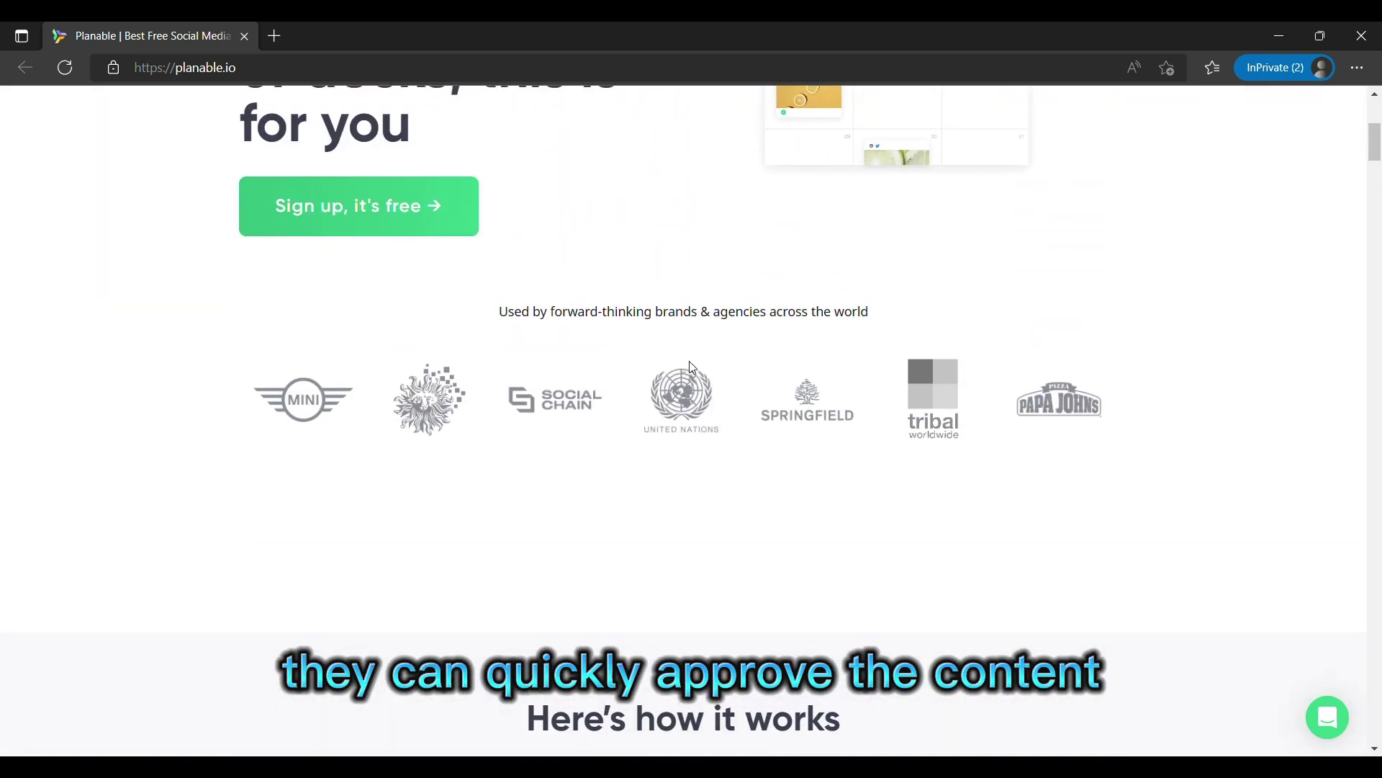
{"action": "scroll", "coordinate": [689, 368], "scroll_direction": "up", "scroll_amount": 2}
{"action": "scroll", "coordinate": [689, 367], "scroll_direction": "up", "scroll_amount": 3}
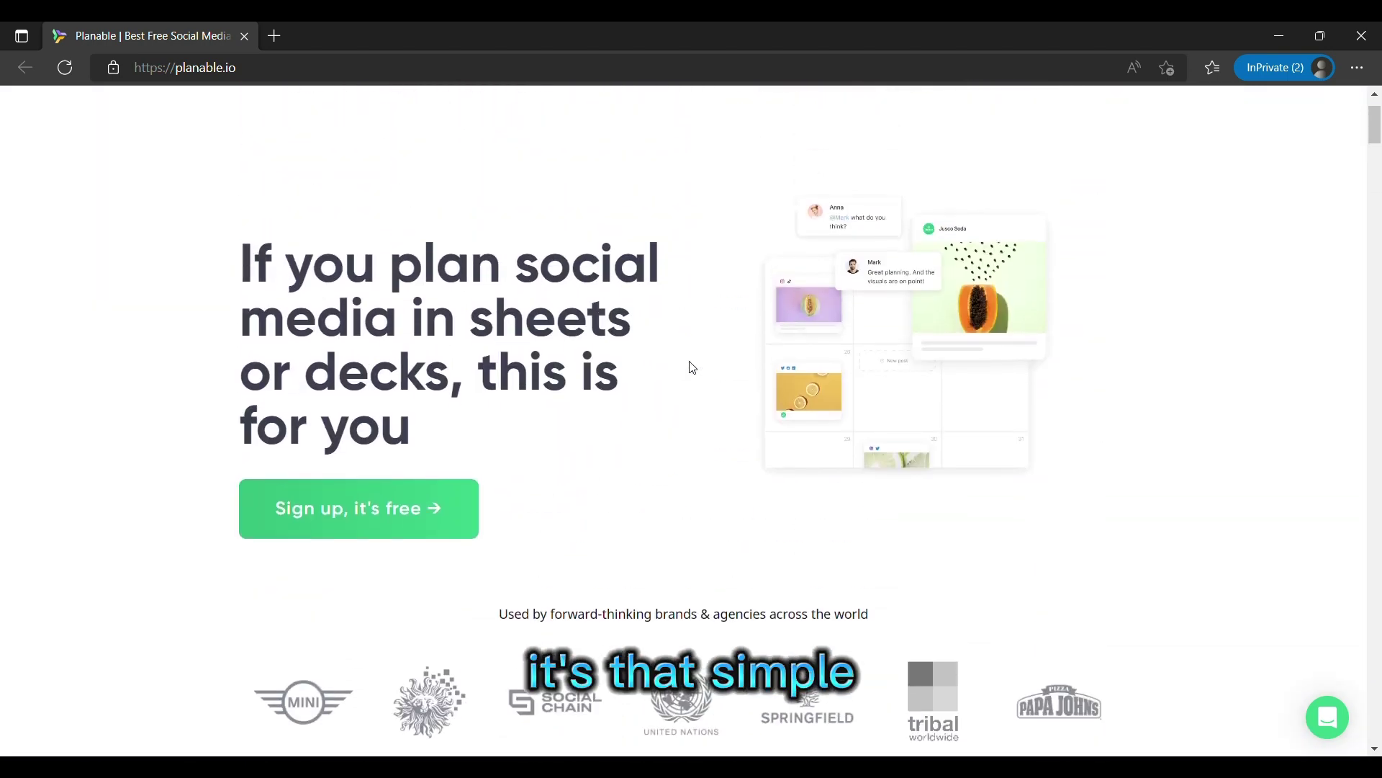
{"action": "scroll", "coordinate": [689, 367], "scroll_direction": "up", "scroll_amount": 2}
{"action": "scroll", "coordinate": [690, 368], "scroll_direction": "up", "scroll_amount": 1}
{"action": "scroll", "coordinate": [690, 367], "scroll_direction": "down", "scroll_amount": 4}
{"action": "scroll", "coordinate": [689, 367], "scroll_direction": "down", "scroll_amount": 5}
{"action": "scroll", "coordinate": [689, 368], "scroll_direction": "down", "scroll_amount": 5}
{"action": "scroll", "coordinate": [689, 367], "scroll_direction": "down", "scroll_amount": 4}
{"action": "scroll", "coordinate": [689, 367], "scroll_direction": "down", "scroll_amount": 5}
{"action": "scroll", "coordinate": [689, 367], "scroll_direction": "down", "scroll_amount": 4}
{"action": "scroll", "coordinate": [689, 368], "scroll_direction": "down", "scroll_amount": 5}
{"action": "scroll", "coordinate": [689, 368], "scroll_direction": "down", "scroll_amount": 4}
{"action": "scroll", "coordinate": [689, 367], "scroll_direction": "down", "scroll_amount": 1}
{"action": "scroll", "coordinate": [690, 367], "scroll_direction": "down", "scroll_amount": 4}
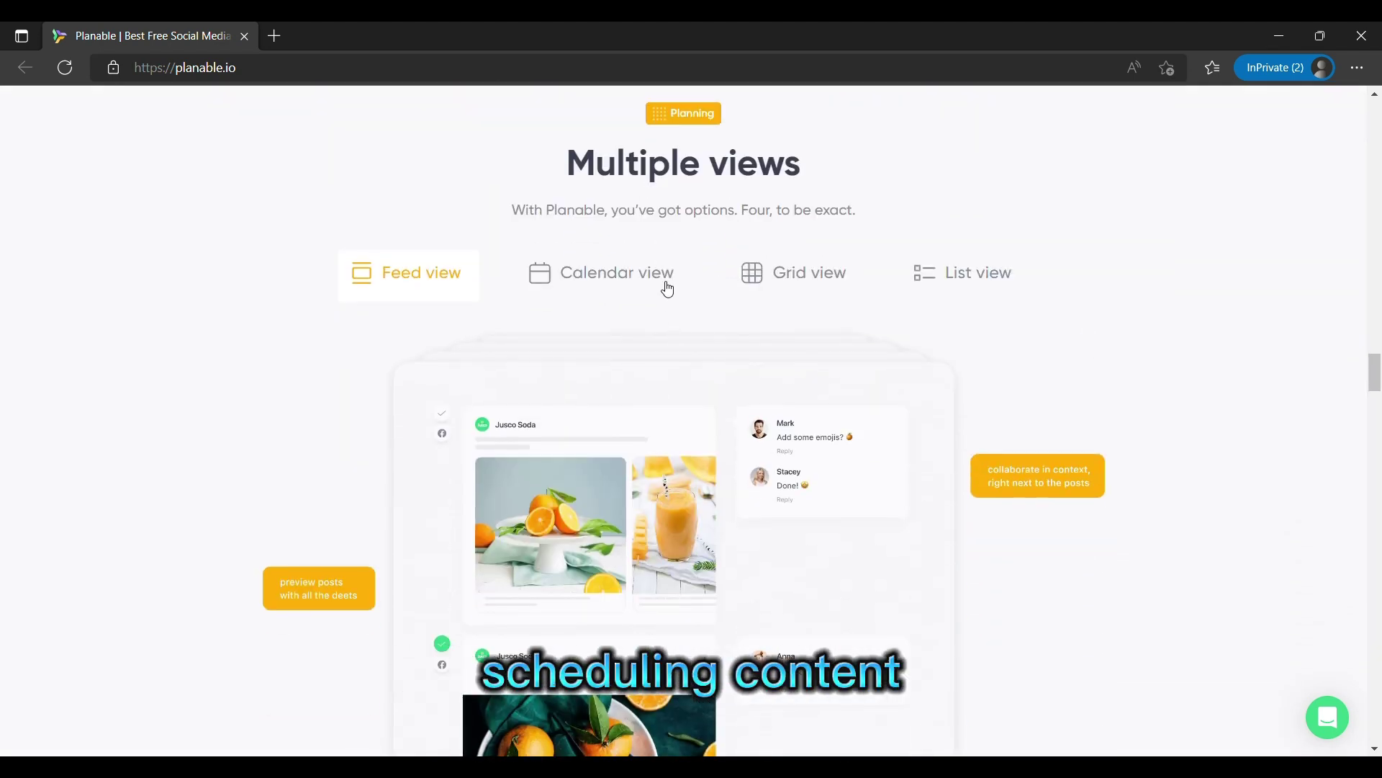
Show the Calendar view preview of scheduled posts in Planable's Multiple views section
{"action": "left_click", "coordinate": [665, 276]}
{"action": "scroll", "coordinate": [702, 364], "scroll_direction": "down", "scroll_amount": 1}
{"action": "scroll", "coordinate": [648, 486], "scroll_direction": "down", "scroll_amount": 1}
{"action": "scroll", "coordinate": [587, 534], "scroll_direction": "down", "scroll_amount": 2}
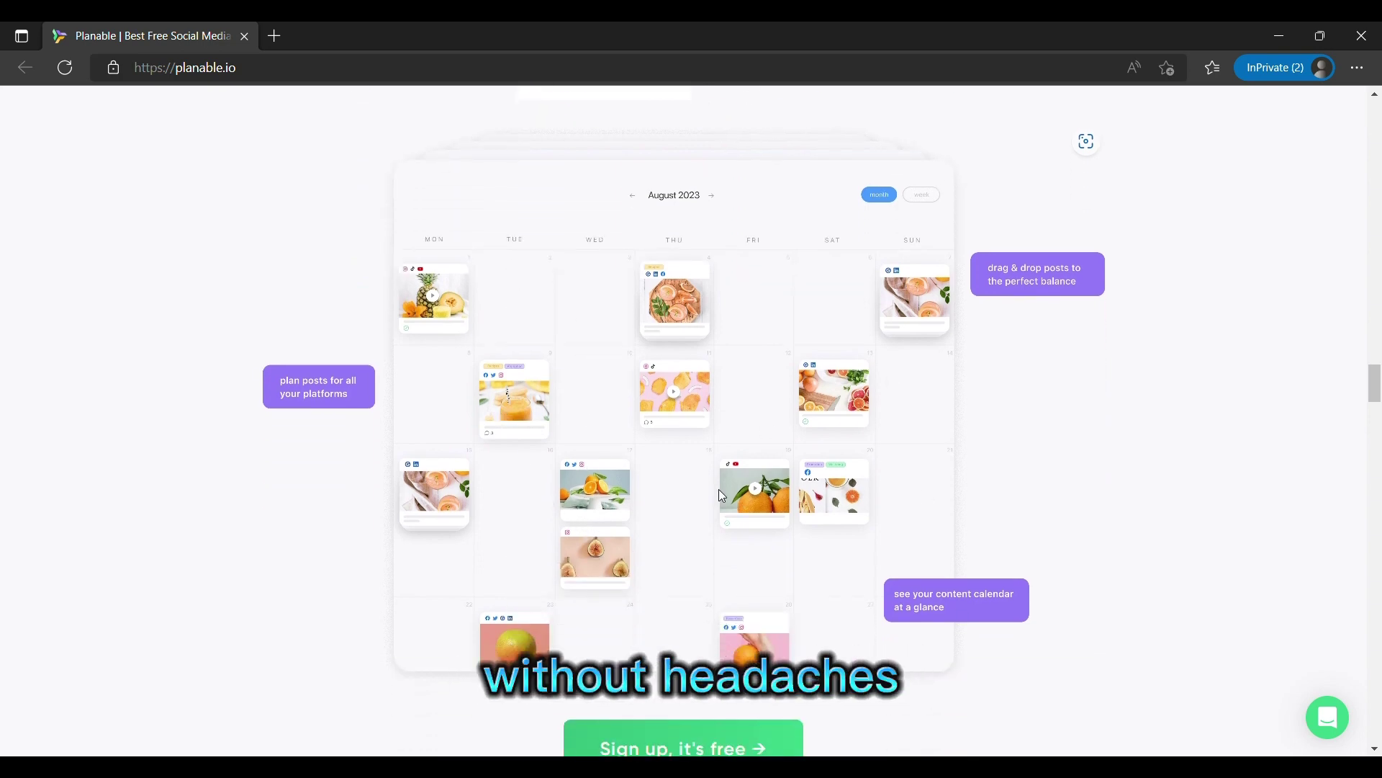
{"action": "scroll", "coordinate": [686, 479], "scroll_direction": "up", "scroll_amount": 2}
{"action": "scroll", "coordinate": [686, 478], "scroll_direction": "up", "scroll_amount": 1}
{"action": "scroll", "coordinate": [686, 479], "scroll_direction": "down", "scroll_amount": 6}
{"action": "scroll", "coordinate": [685, 478], "scroll_direction": "down", "scroll_amount": 4}
{"action": "scroll", "coordinate": [686, 478], "scroll_direction": "down", "scroll_amount": 3}
{"action": "scroll", "coordinate": [686, 479], "scroll_direction": "down", "scroll_amount": 3}
{"action": "scroll", "coordinate": [687, 479], "scroll_direction": "down", "scroll_amount": 3}
{"action": "scroll", "coordinate": [685, 485], "scroll_direction": "down", "scroll_amount": 1}
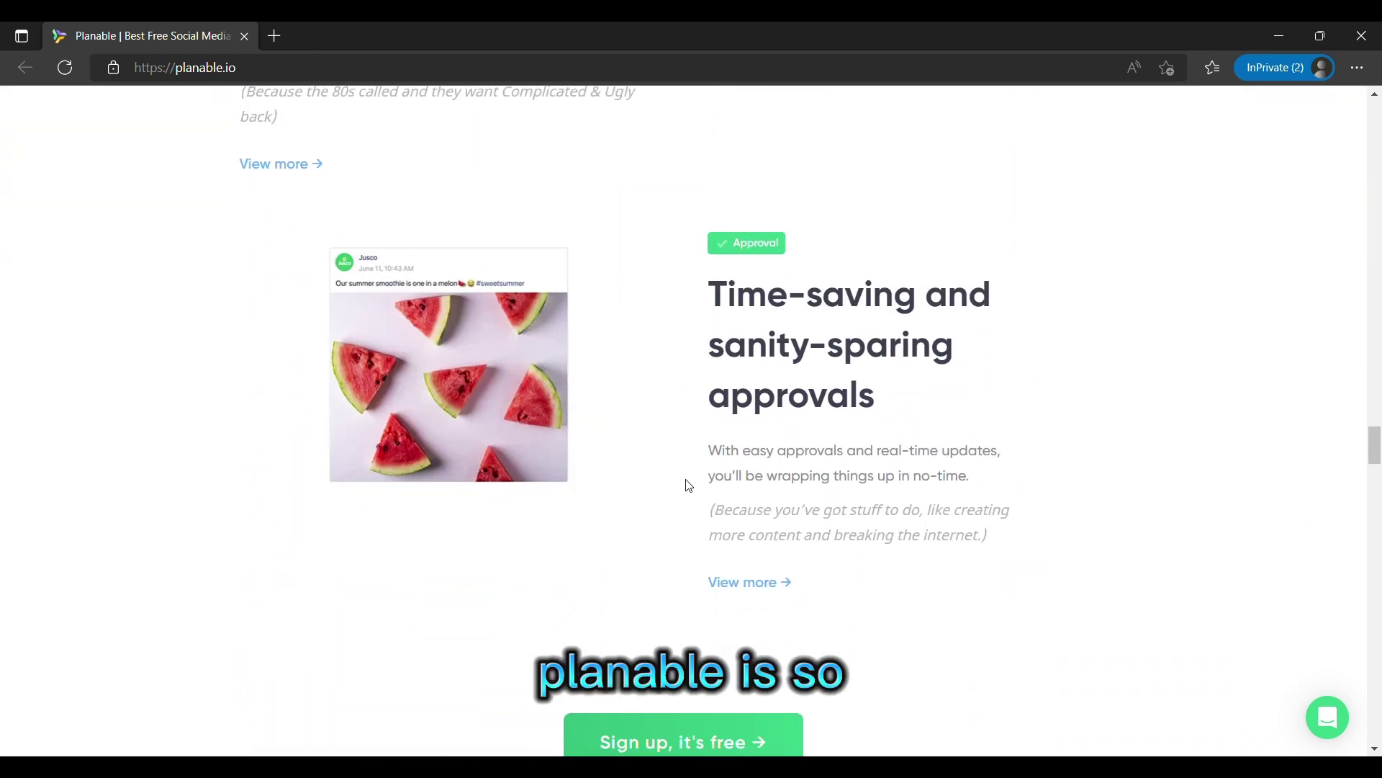
{"action": "scroll", "coordinate": [687, 485], "scroll_direction": "down", "scroll_amount": 1}
{"action": "scroll", "coordinate": [686, 485], "scroll_direction": "up", "scroll_amount": 1}
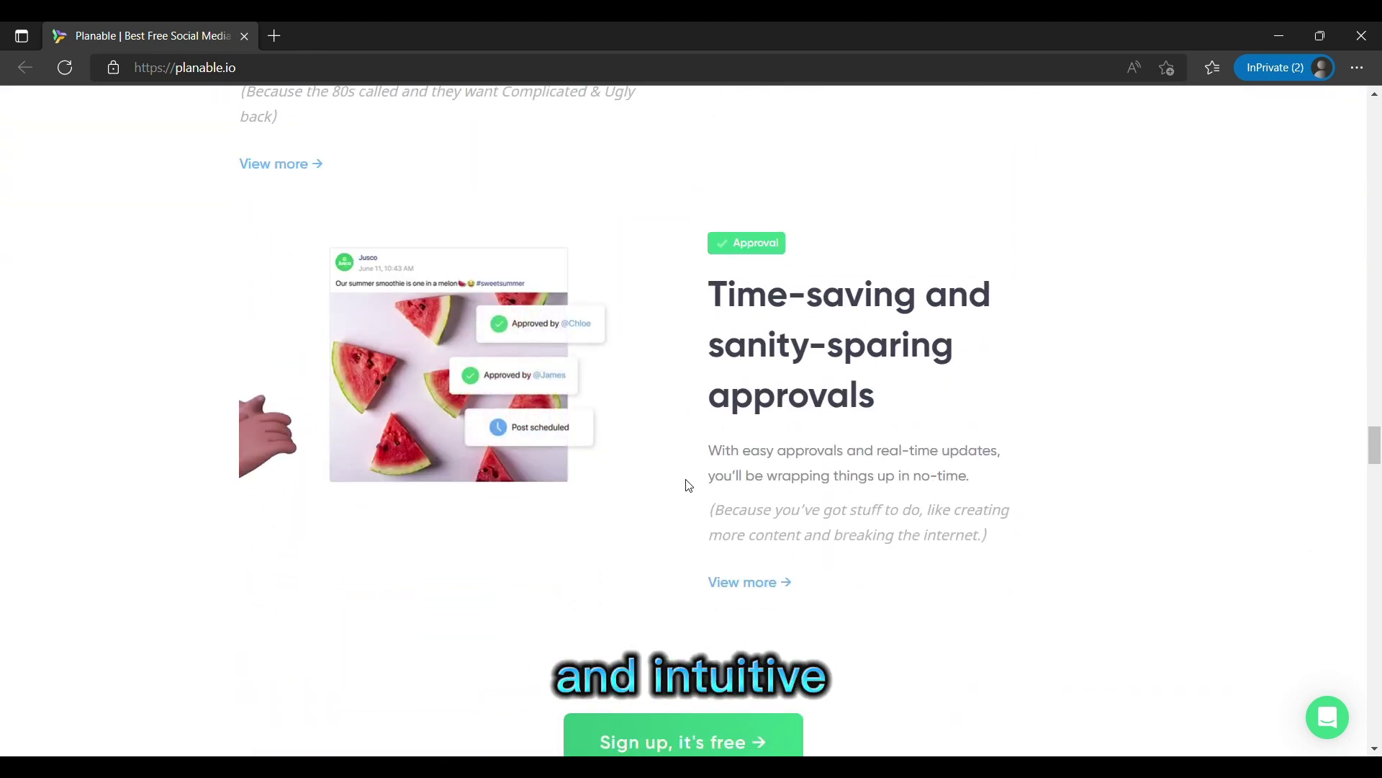